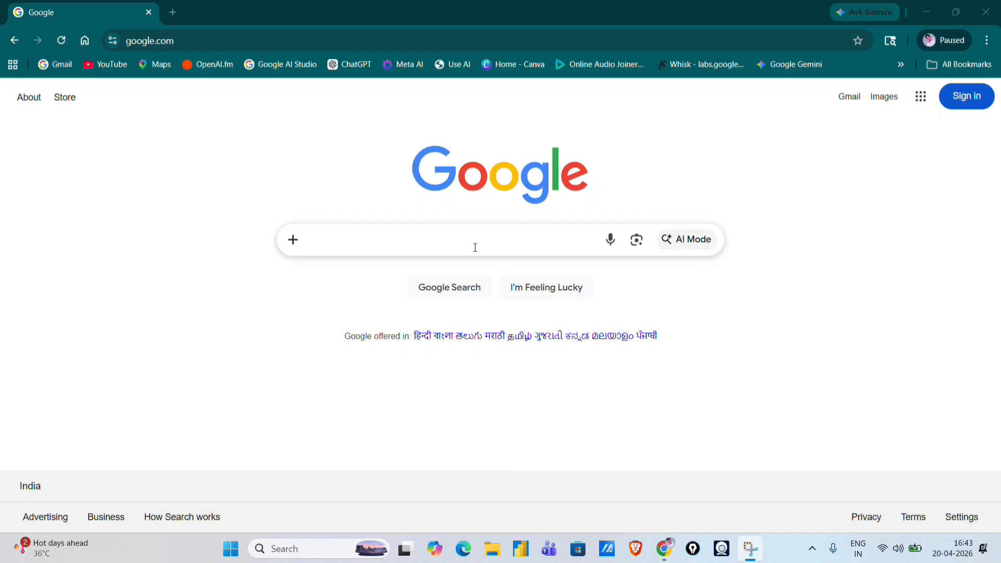
Step: Search Google for 'CENSUS INDIA'
{"action": "left_click", "coordinate": [342, 237]}
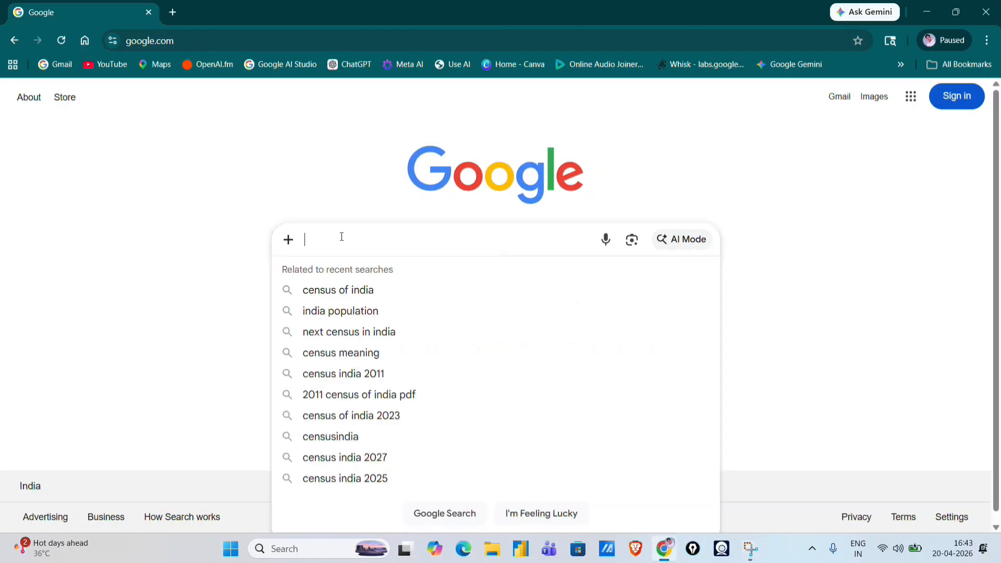
{"action": "type", "text": "E"}
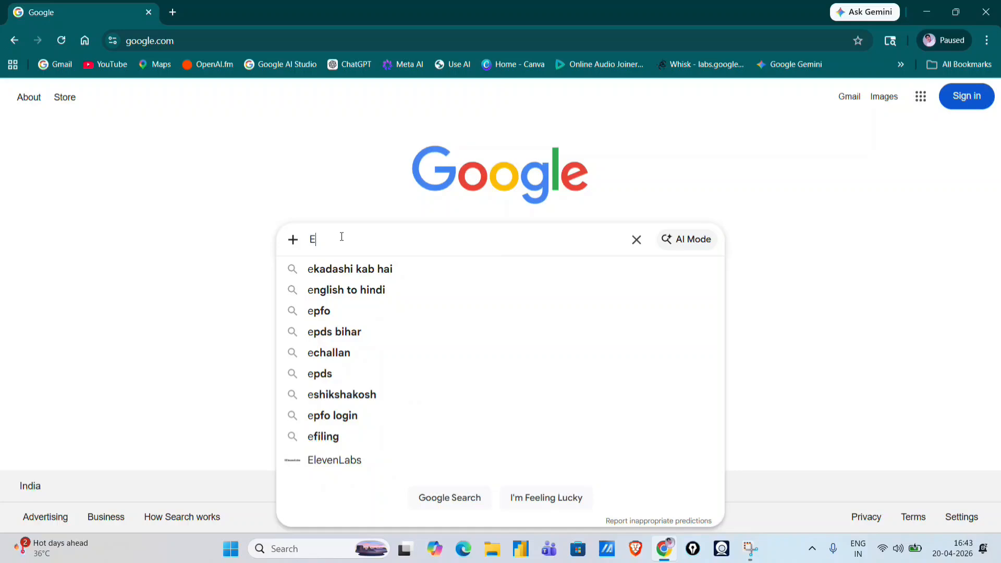
{"action": "key", "text": "BackSpace"}
{"action": "type", "text": "CEN"}
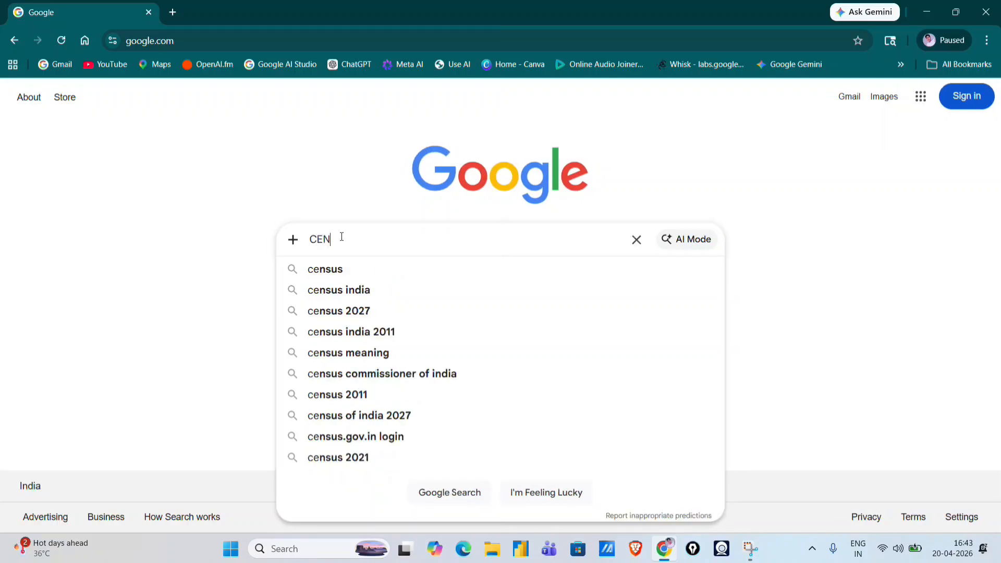
{"action": "type", "text": "SUS IN"}
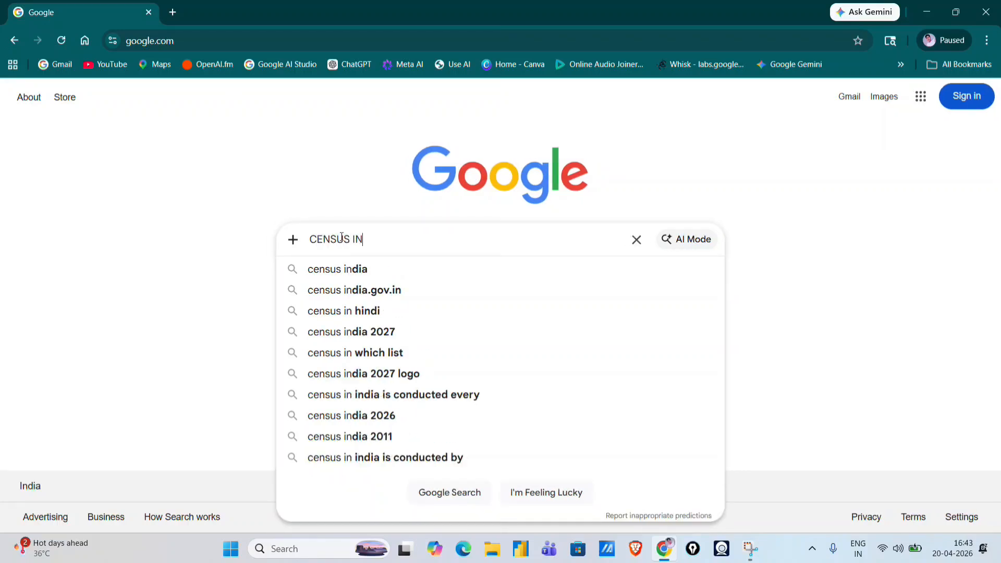
{"action": "type", "text": "DIA"}
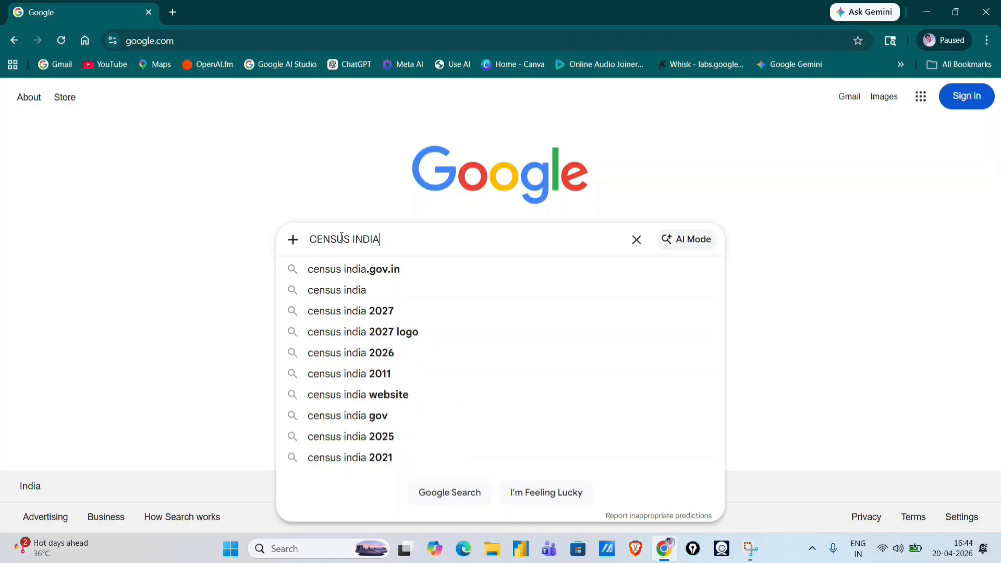
{"action": "key", "text": "Return"}
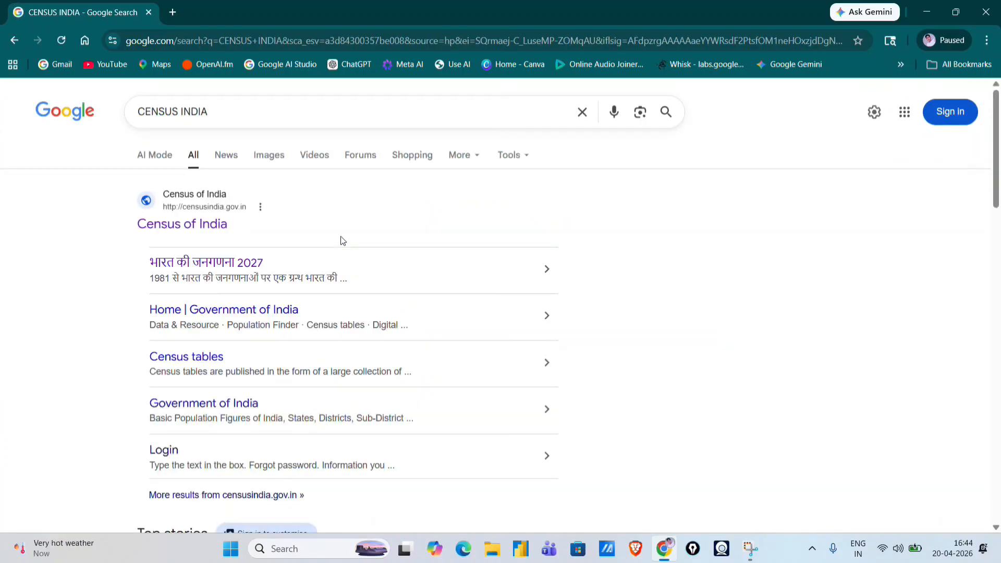
Step: From the censusindia.gov.in result, follow the स्व-गणना tile to the self-enumeration portal
{"action": "left_click", "coordinate": [186, 226]}
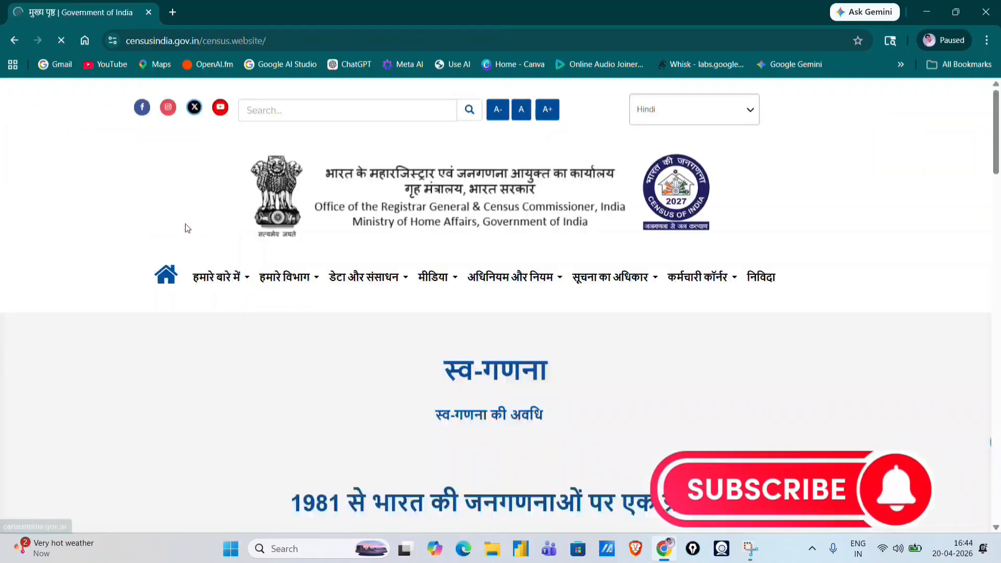
{"action": "scroll", "coordinate": [45, 258], "scroll_direction": "down", "scroll_amount": 1}
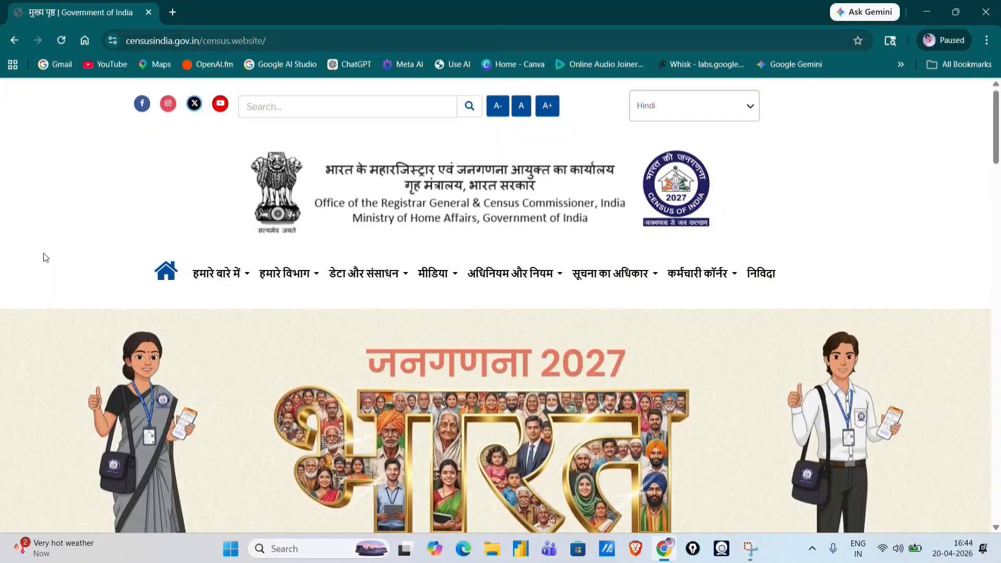
{"action": "scroll", "coordinate": [46, 257], "scroll_direction": "down", "scroll_amount": 10}
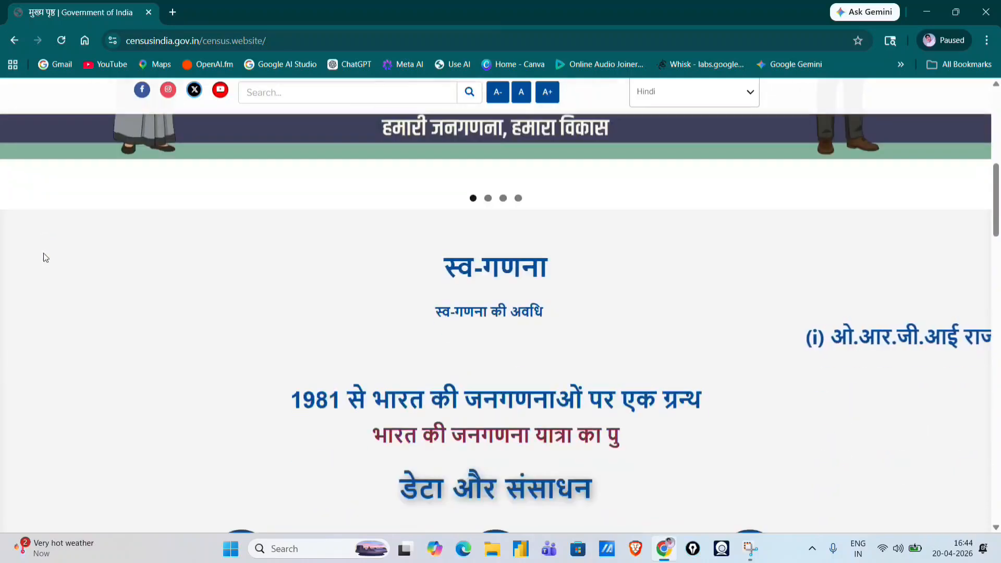
{"action": "scroll", "coordinate": [43, 253], "scroll_direction": "down", "scroll_amount": 9}
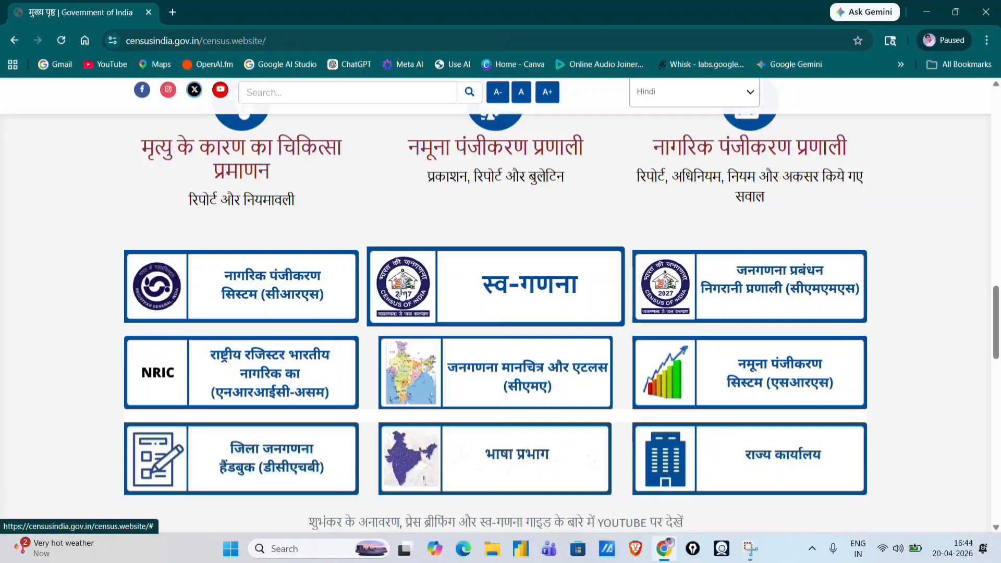
{"action": "left_click", "coordinate": [534, 289]}
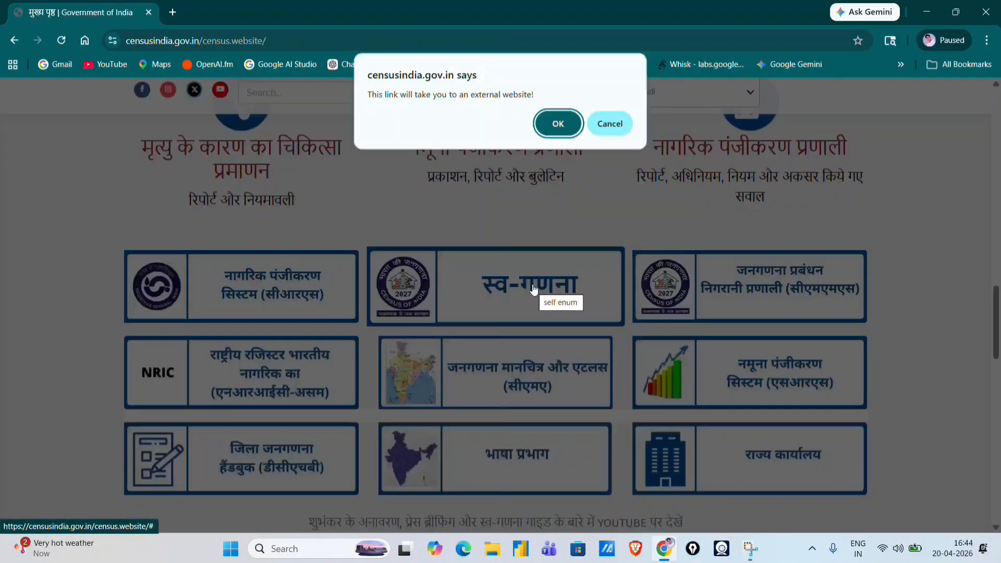
{"action": "left_click", "coordinate": [558, 124]}
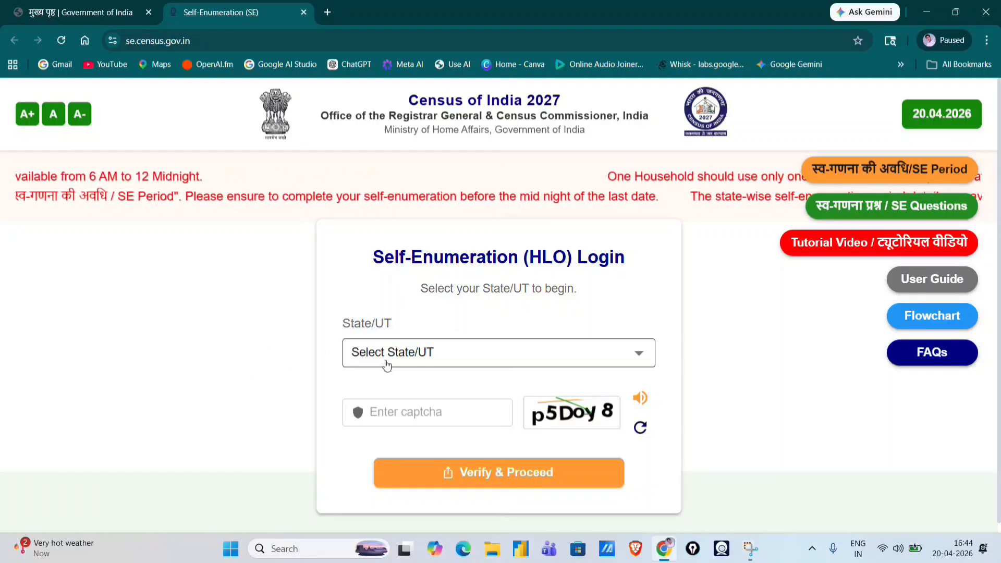
Step: Choose Bihar as the State/UT and enter the displayed captcha code
{"action": "left_click", "coordinate": [415, 355]}
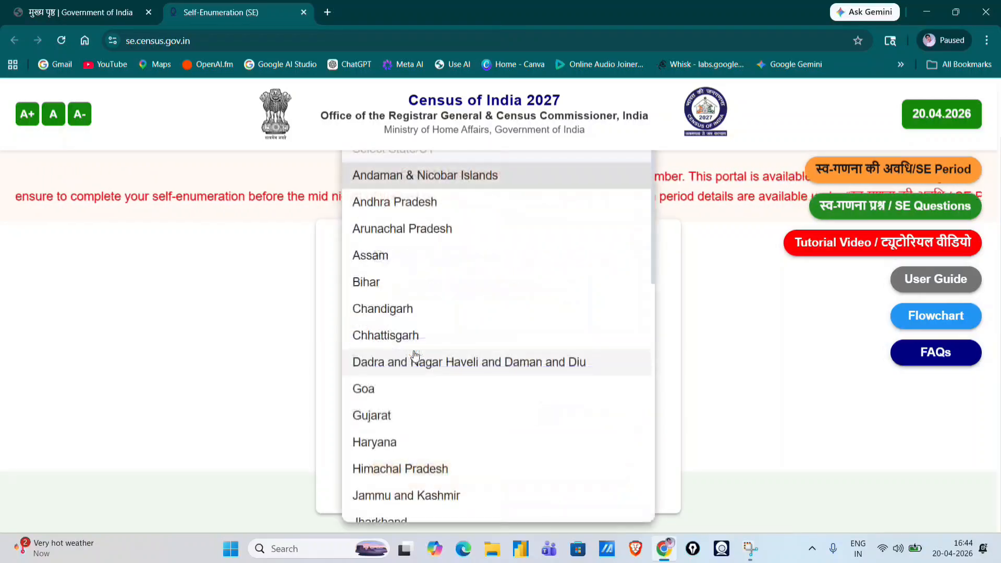
{"action": "left_click", "coordinate": [368, 283]}
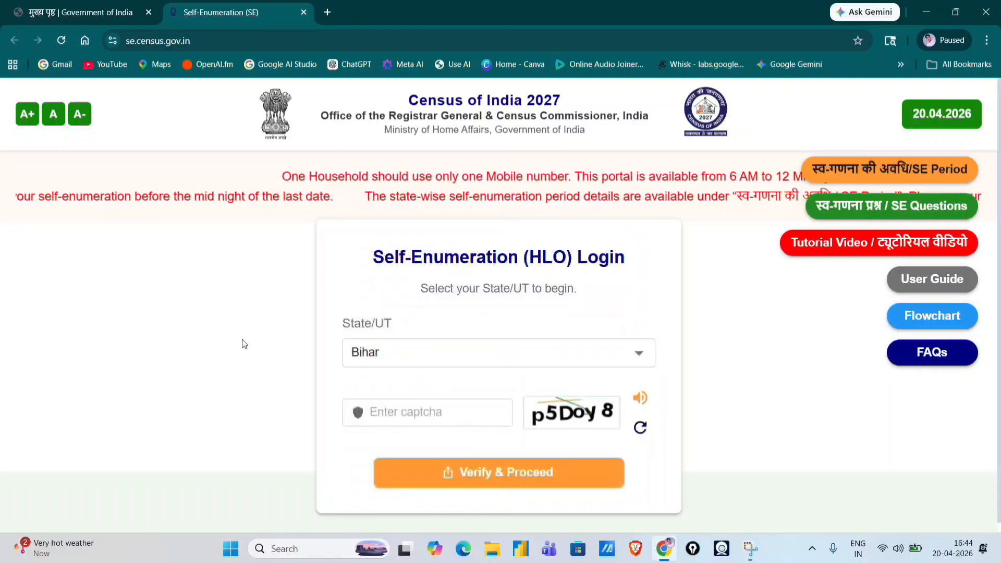
{"action": "left_click", "coordinate": [432, 413]}
{"action": "left_click", "coordinate": [432, 413]}
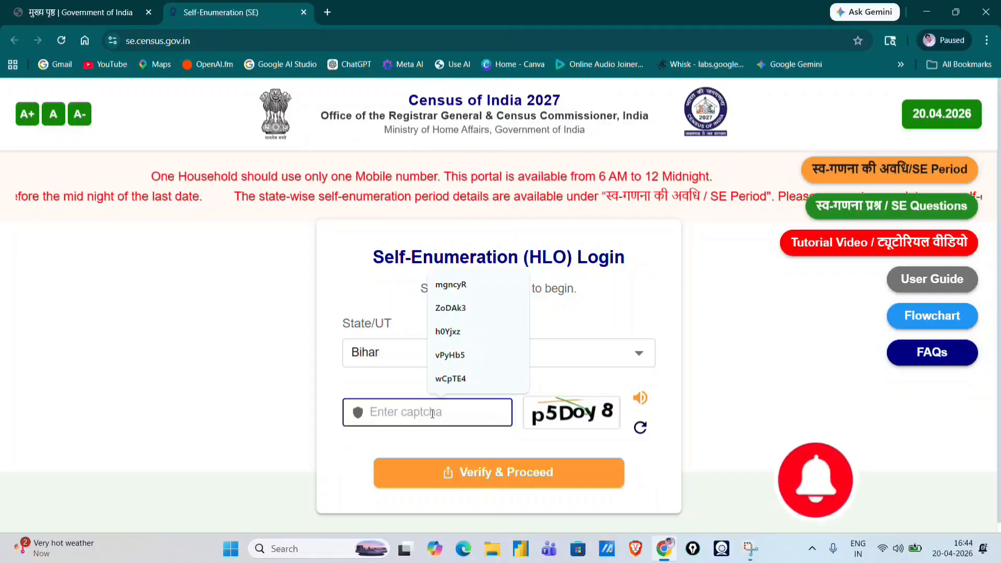
{"action": "type", "text": "p"}
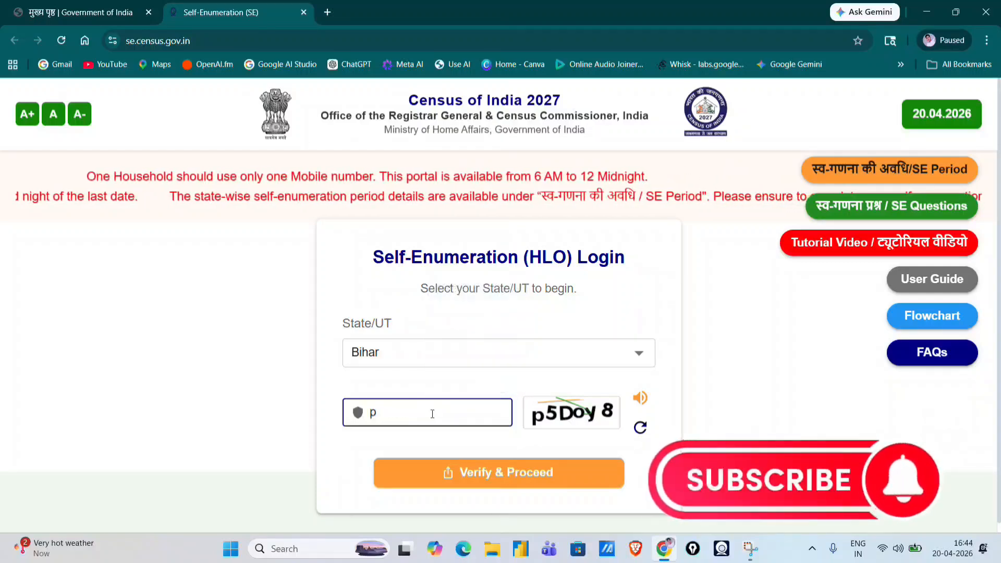
{"action": "type", "text": "5"}
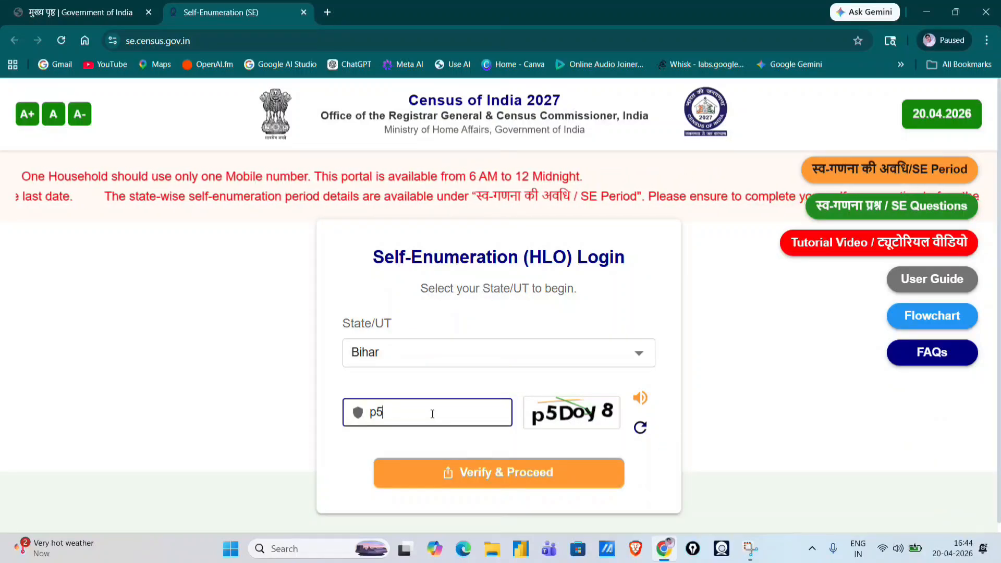
{"action": "type", "text": "D"}
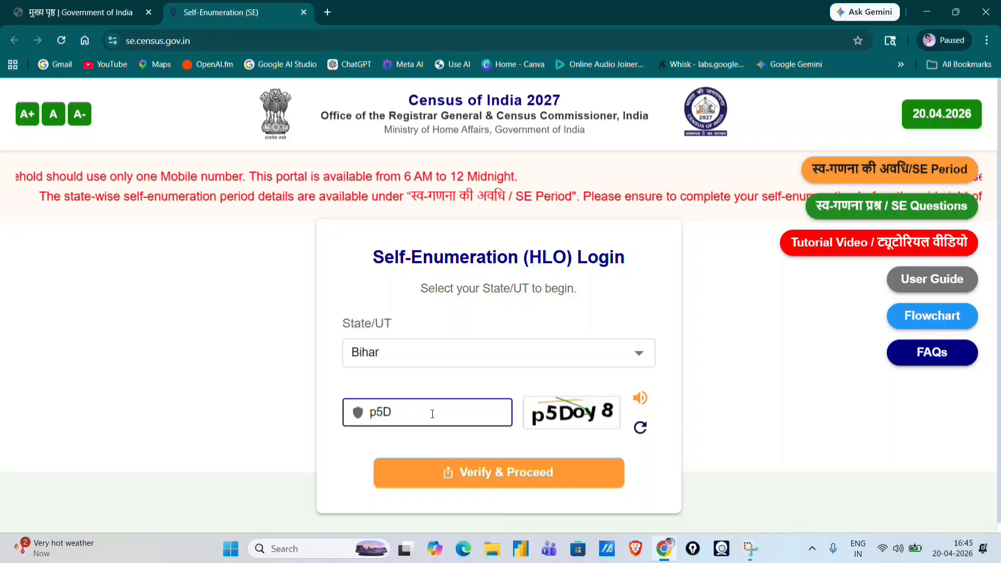
{"action": "type", "text": "o"}
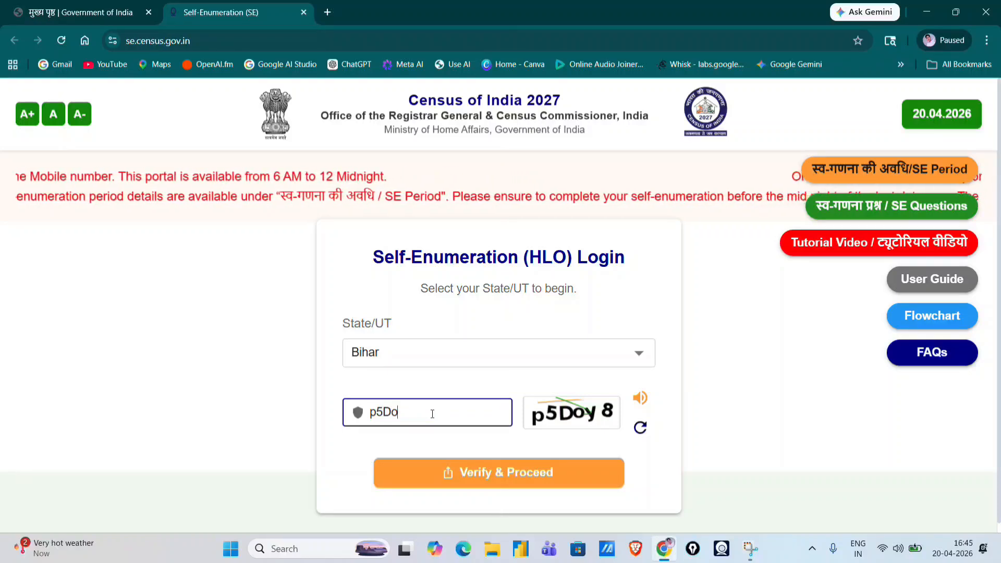
{"action": "type", "text": "y8"}
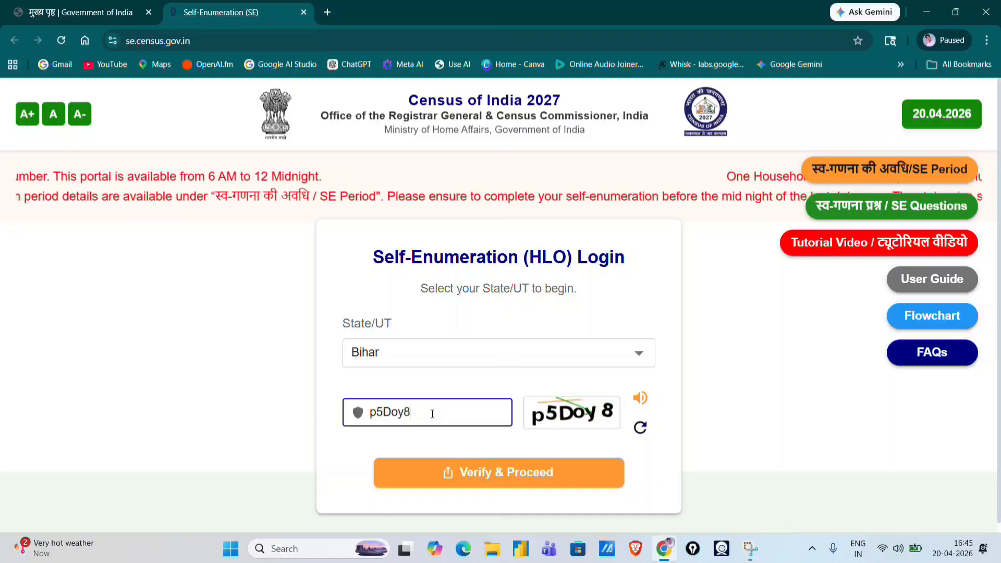
Step: Log in with Verify & Proceed and dismiss the Welcome notice
{"action": "left_click", "coordinate": [487, 473]}
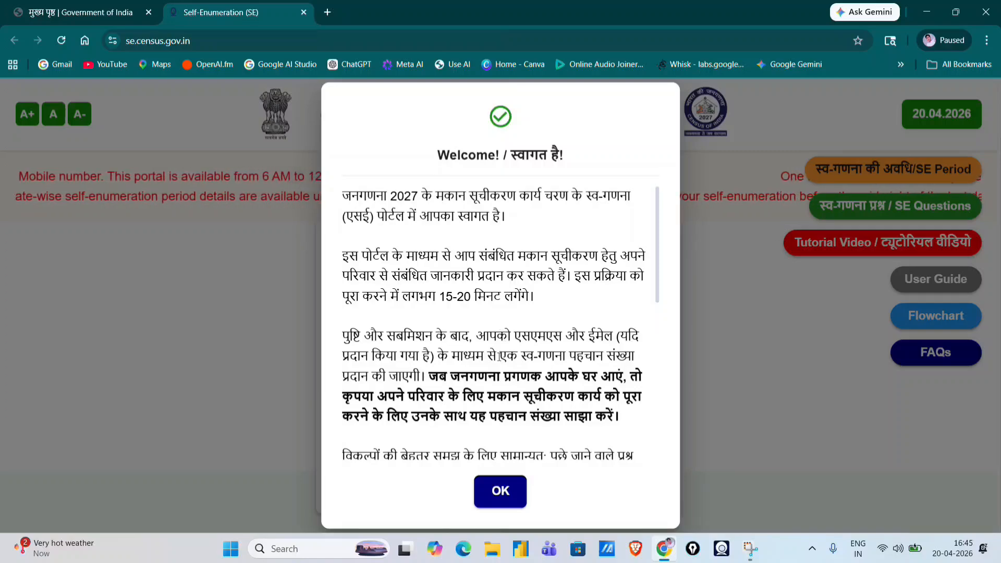
{"action": "scroll", "coordinate": [499, 357], "scroll_direction": "down", "scroll_amount": 8}
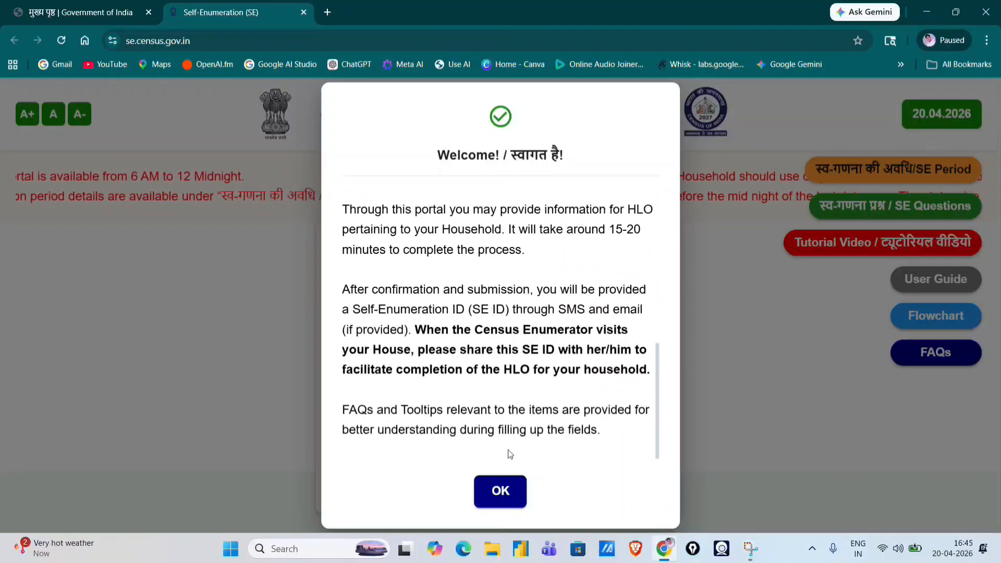
{"action": "left_click", "coordinate": [501, 492]}
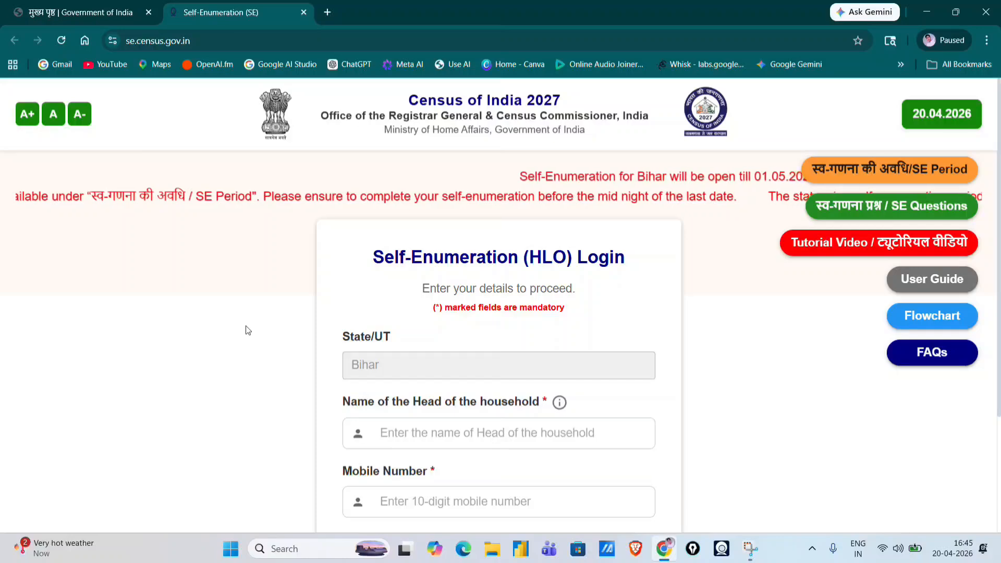
Step: Acknowledge the name notice and enter the household head's full name
{"action": "scroll", "coordinate": [248, 330], "scroll_direction": "down", "scroll_amount": 3}
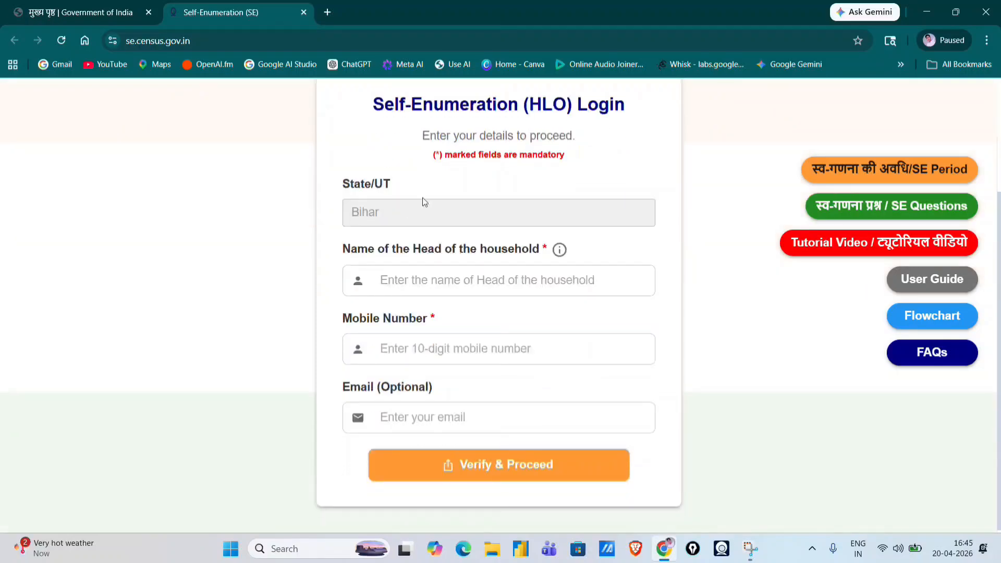
{"action": "left_click", "coordinate": [439, 281]}
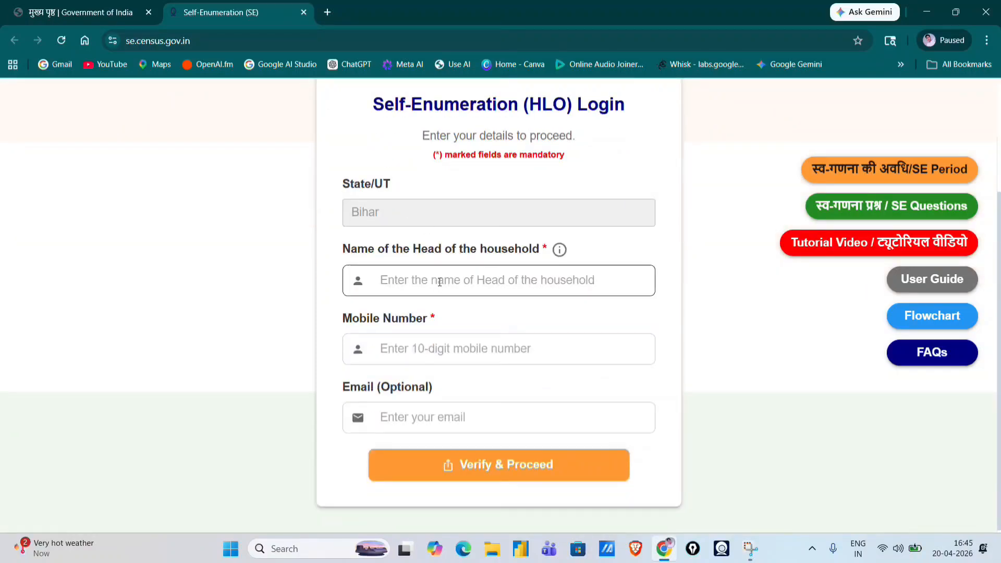
{"action": "left_click", "coordinate": [439, 281]}
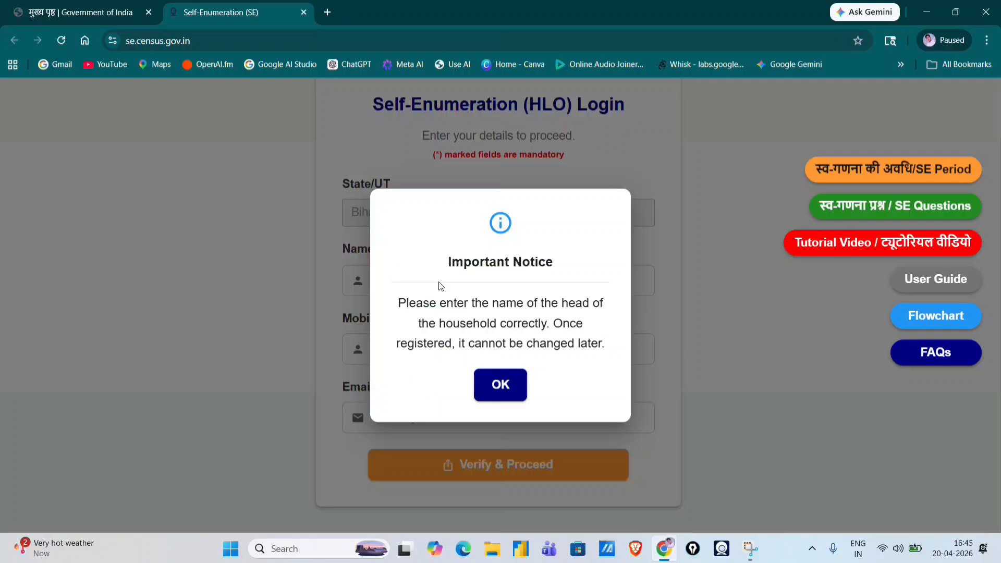
{"action": "left_click", "coordinate": [498, 384]}
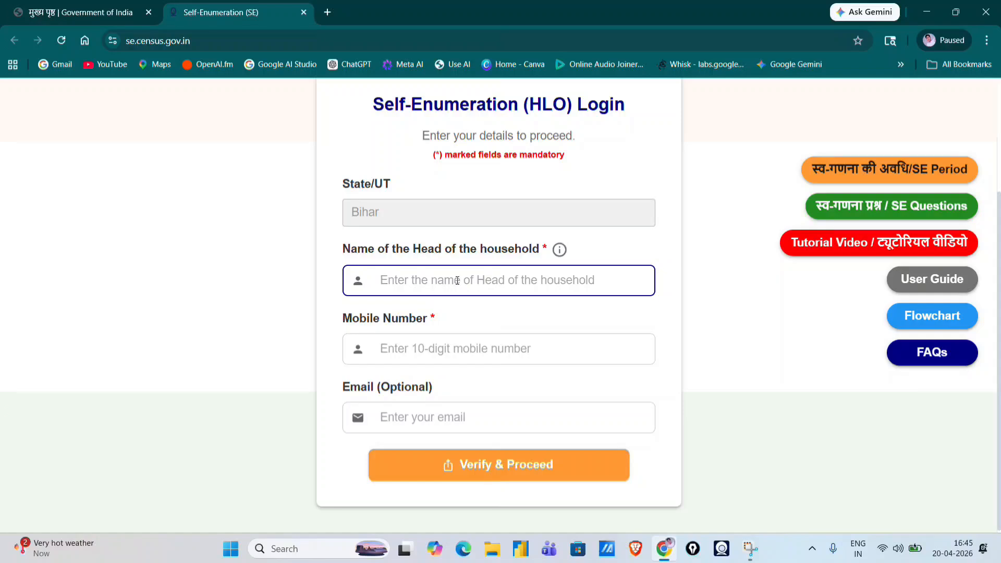
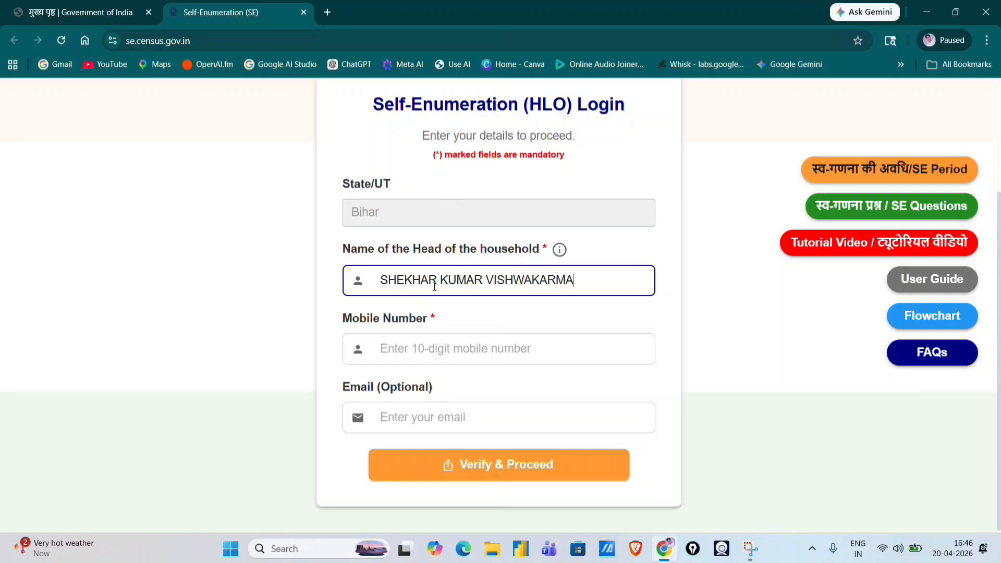
Step: Enter the head's 10-digit mobile number and optional e-mail address
{"action": "left_click", "coordinate": [429, 349]}
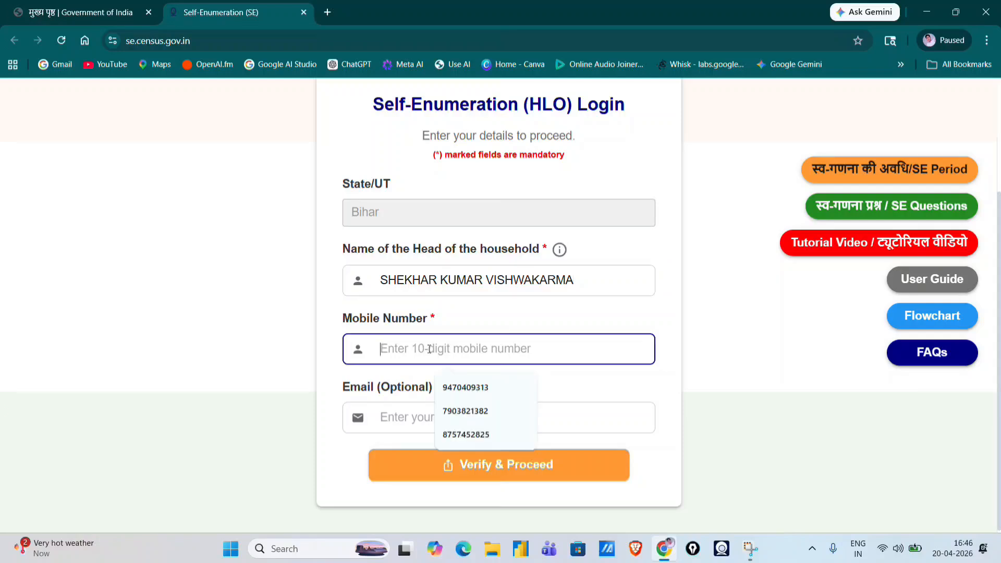
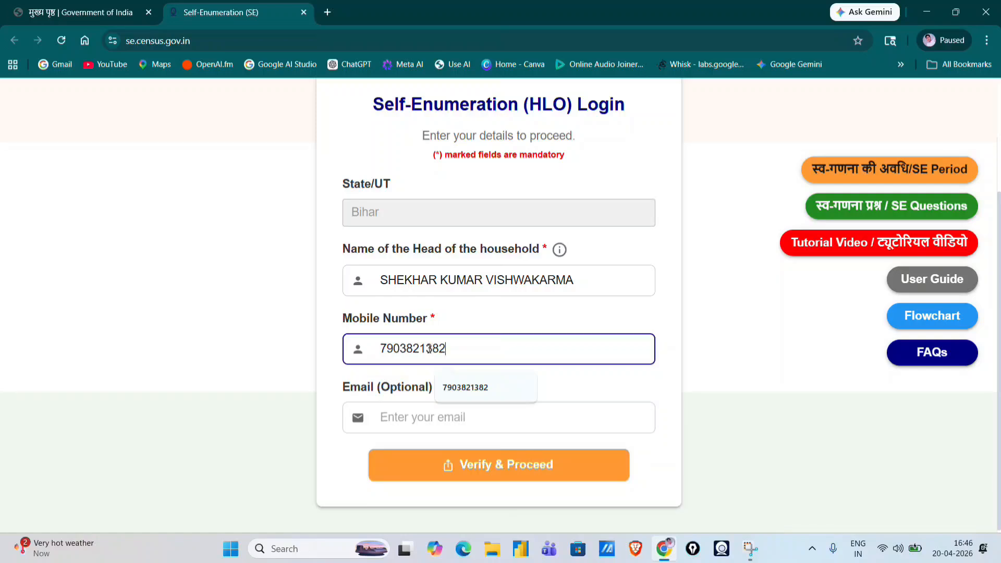
{"action": "left_click", "coordinate": [329, 427]}
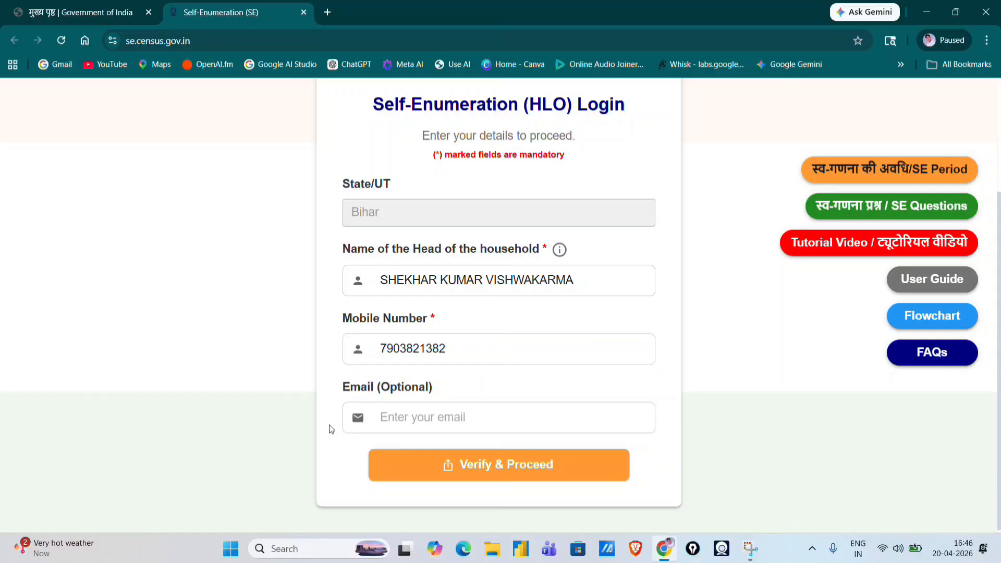
{"action": "left_click", "coordinate": [451, 418]}
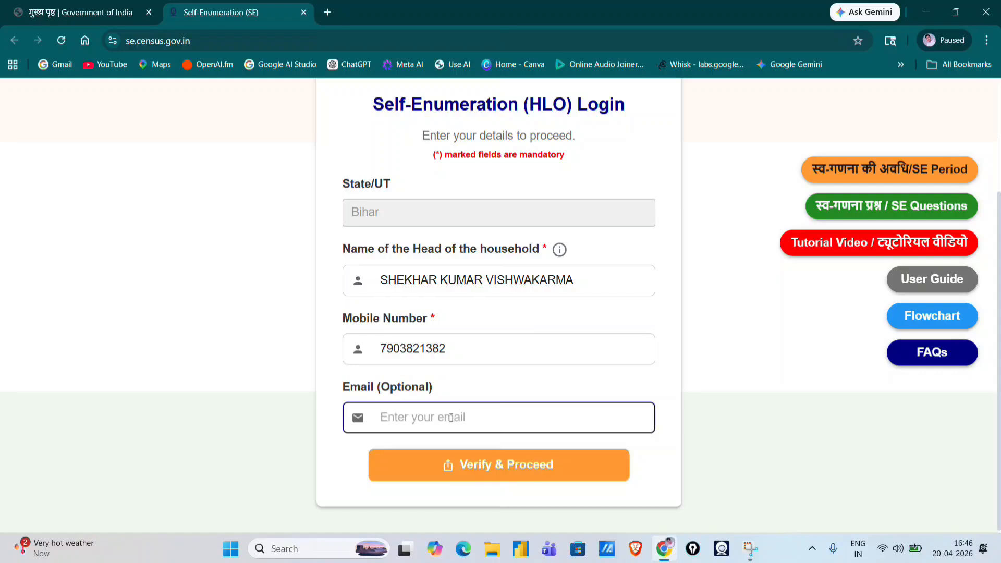
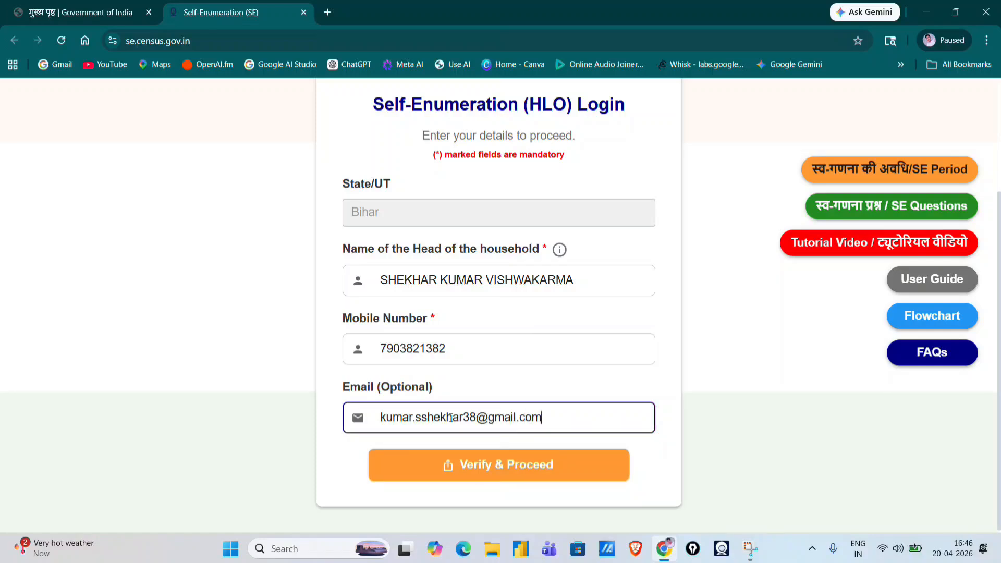
Step: Request the OTP and verify the mobile number with the received 6-digit code
{"action": "left_click", "coordinate": [494, 466]}
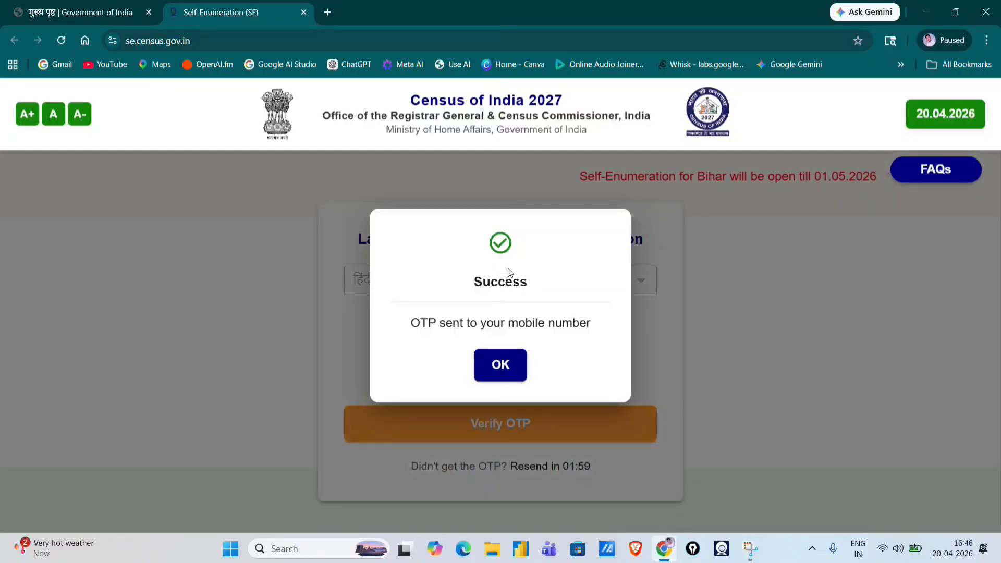
{"action": "left_click", "coordinate": [510, 376]}
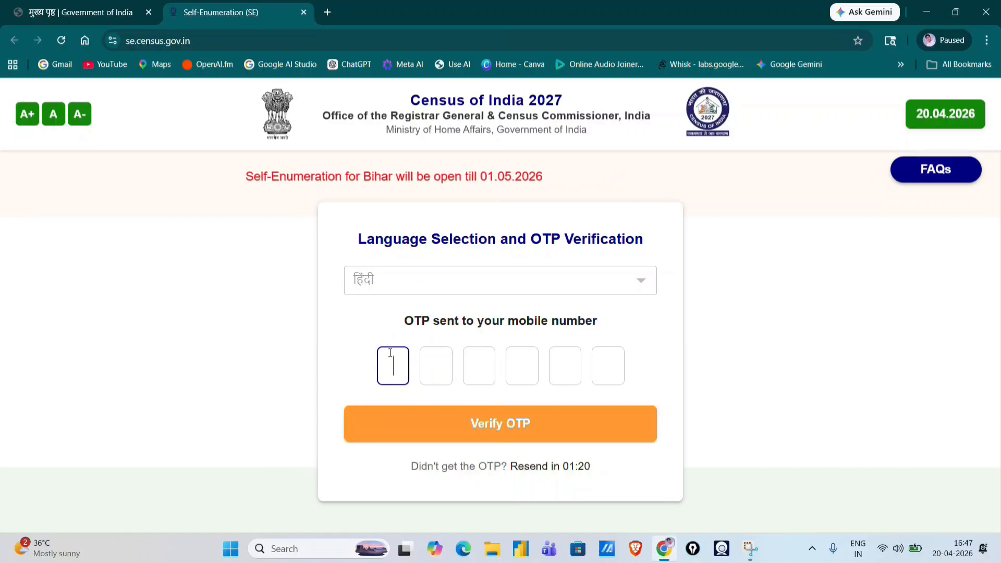
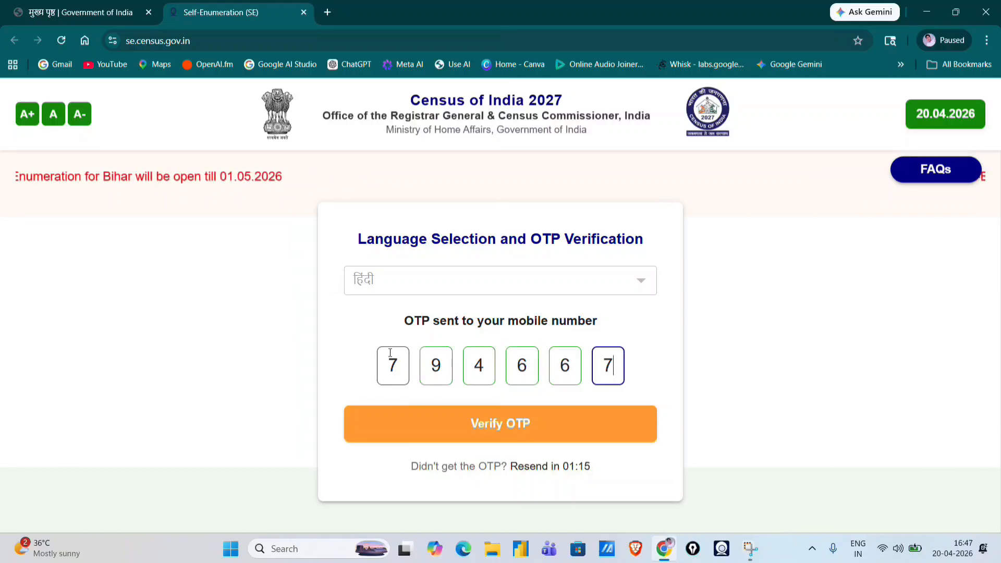
{"action": "left_click", "coordinate": [499, 428]}
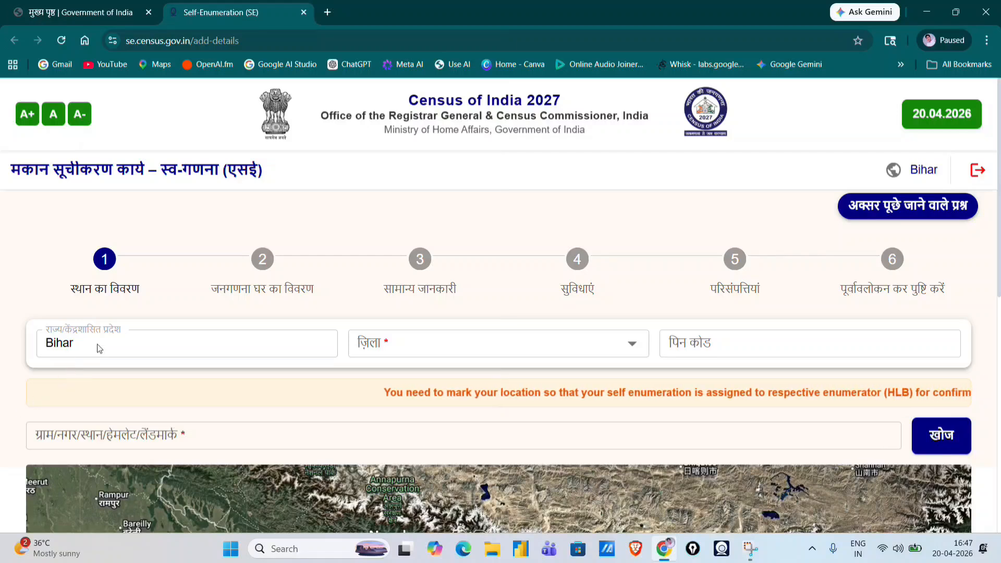
Step: Choose Darbhanga as the district and enter the household's PIN code
{"action": "left_click", "coordinate": [482, 347]}
{"action": "scroll", "coordinate": [427, 266], "scroll_direction": "down", "scroll_amount": 3}
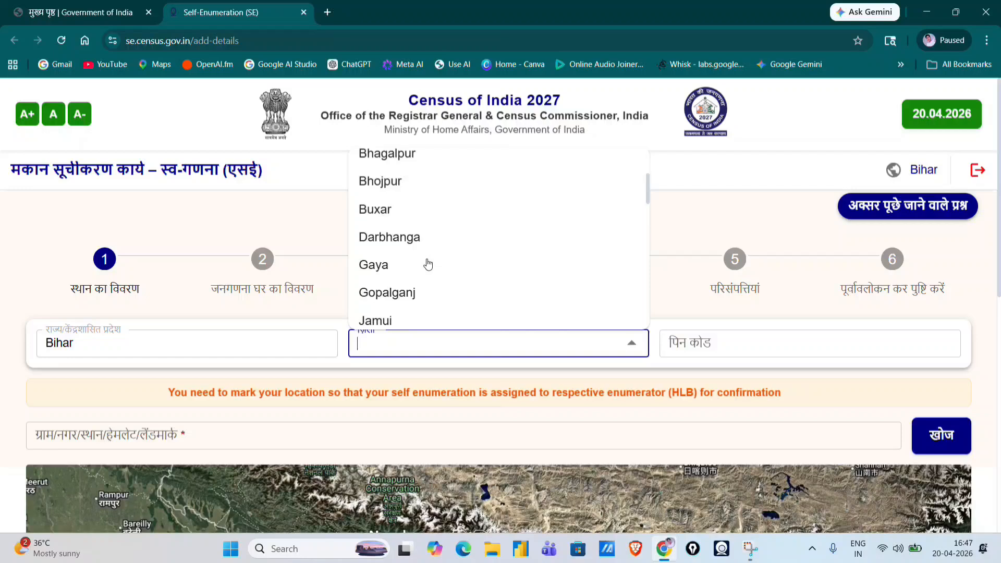
{"action": "left_click", "coordinate": [422, 241]}
{"action": "left_click", "coordinate": [758, 342]}
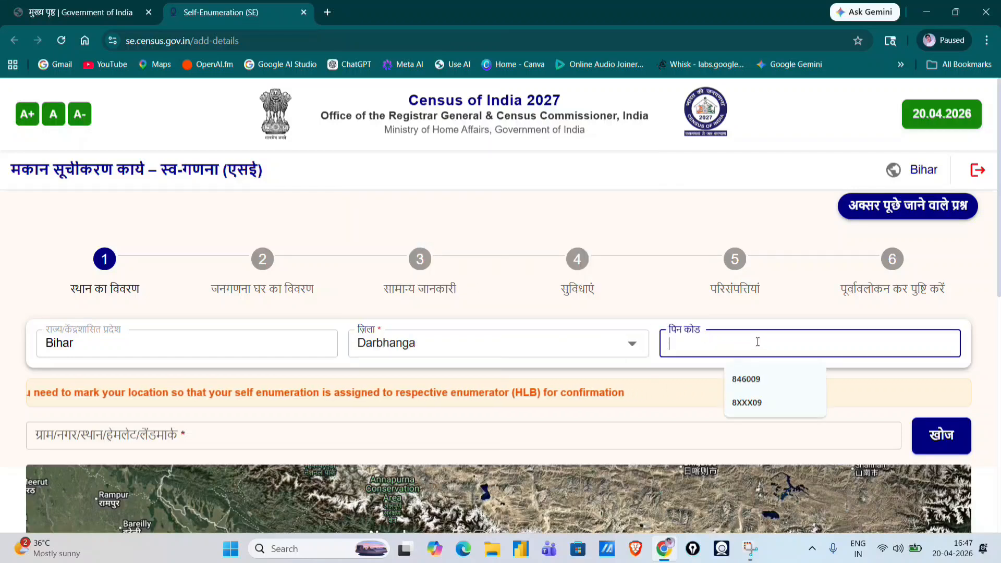
{"action": "type", "text": "84"}
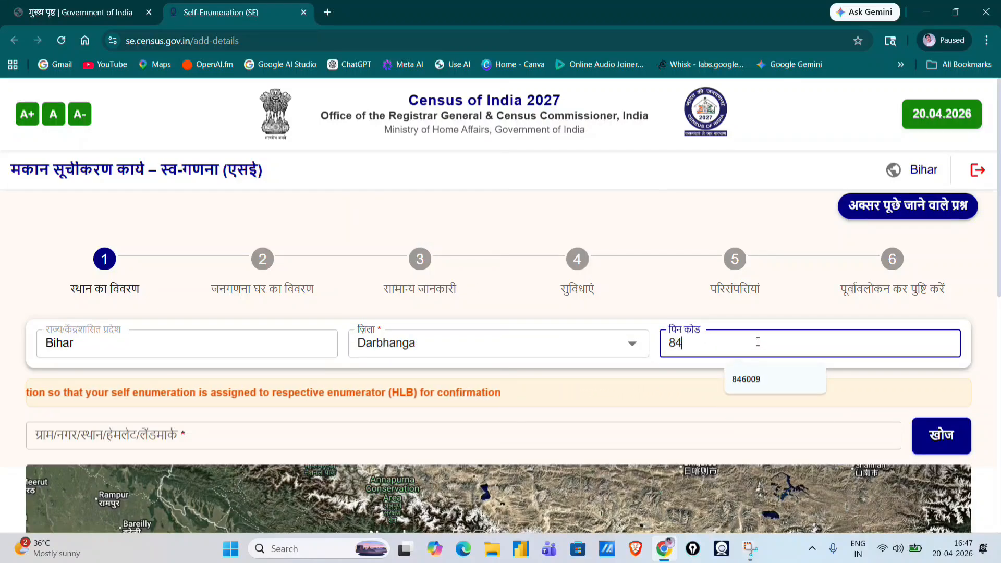
{"action": "type", "text": "6009"}
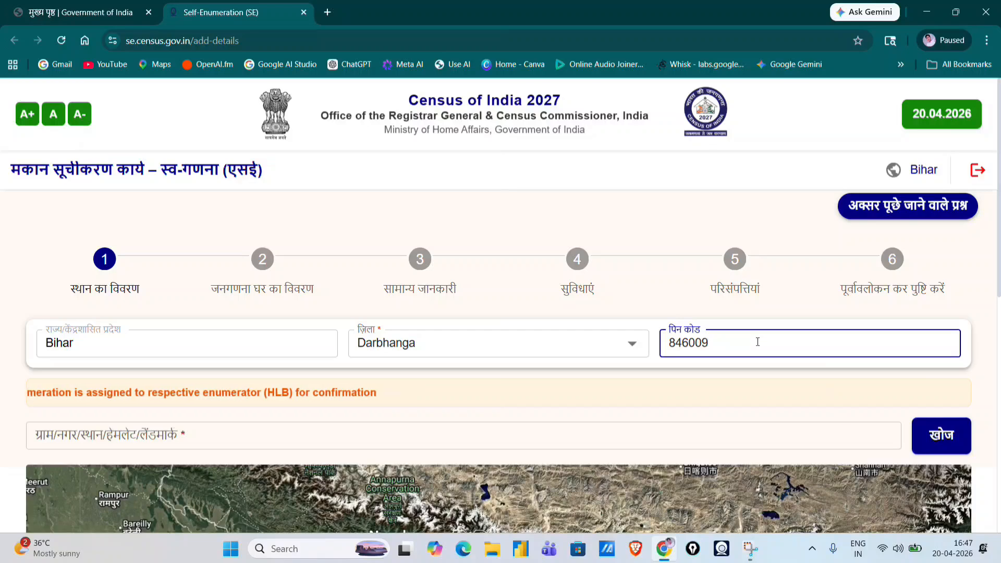
Step: Zoom the satellite map in toward the residence's neighbourhood
{"action": "scroll", "coordinate": [670, 395], "scroll_direction": "down", "scroll_amount": 3}
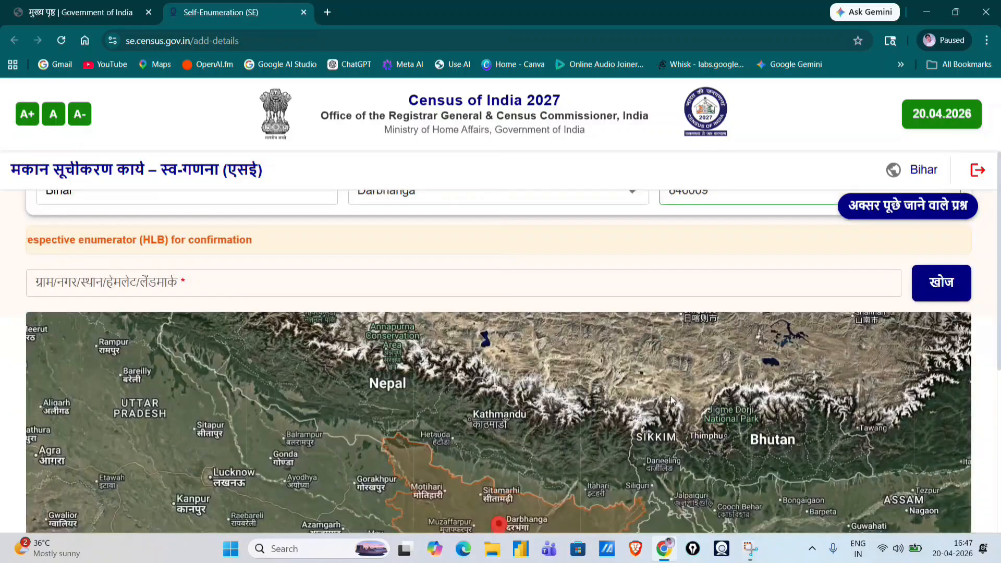
{"action": "scroll", "coordinate": [670, 395], "scroll_direction": "down", "scroll_amount": 3}
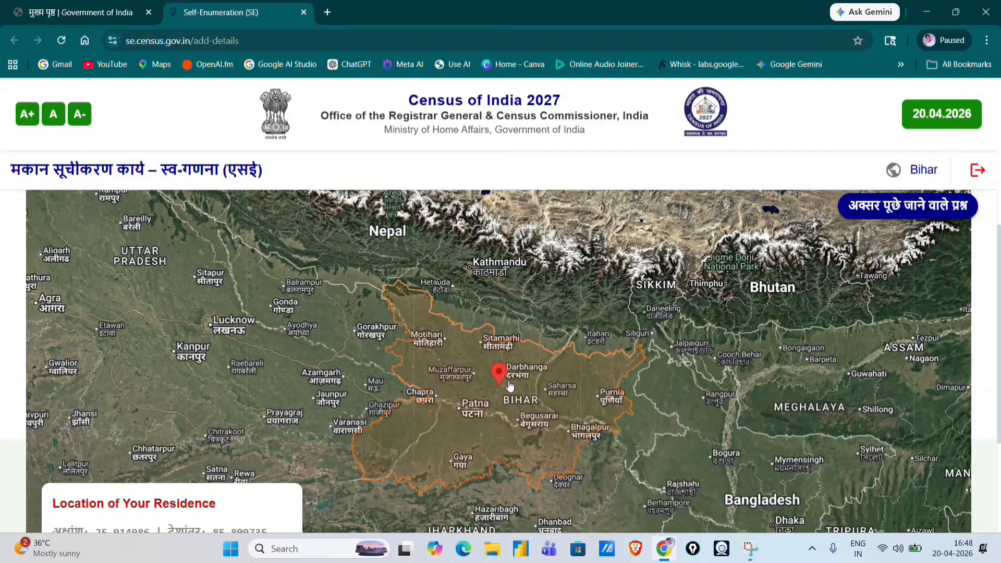
{"action": "scroll", "coordinate": [509, 386], "scroll_direction": "up", "scroll_amount": 1}
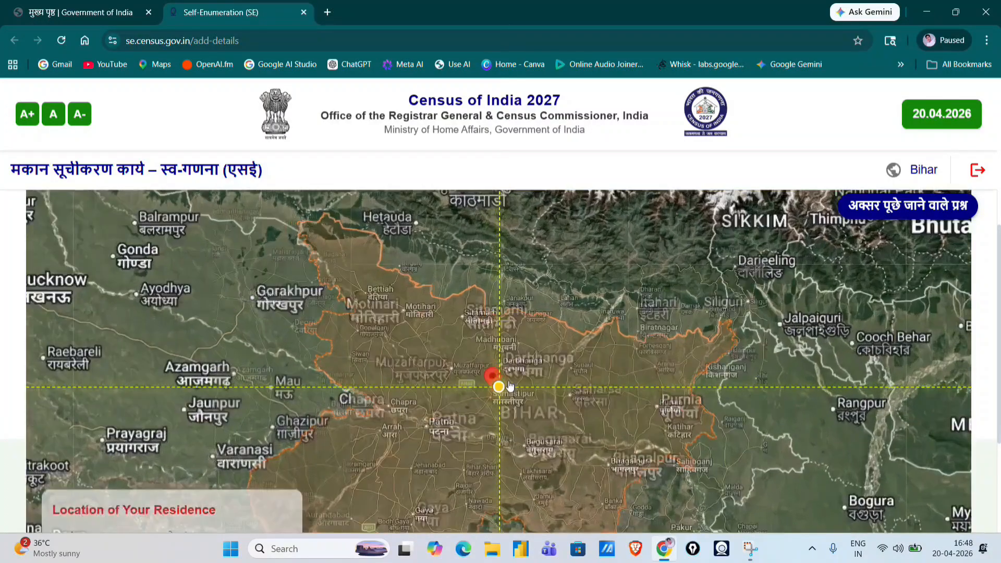
{"action": "scroll", "coordinate": [517, 388], "scroll_direction": "up", "scroll_amount": 1}
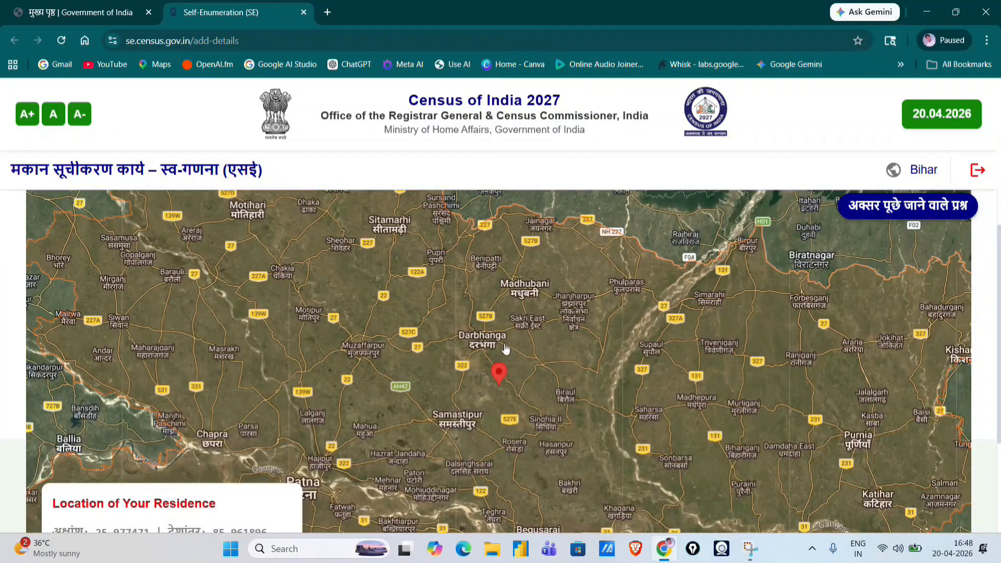
{"action": "scroll", "coordinate": [505, 348], "scroll_direction": "up", "scroll_amount": 1}
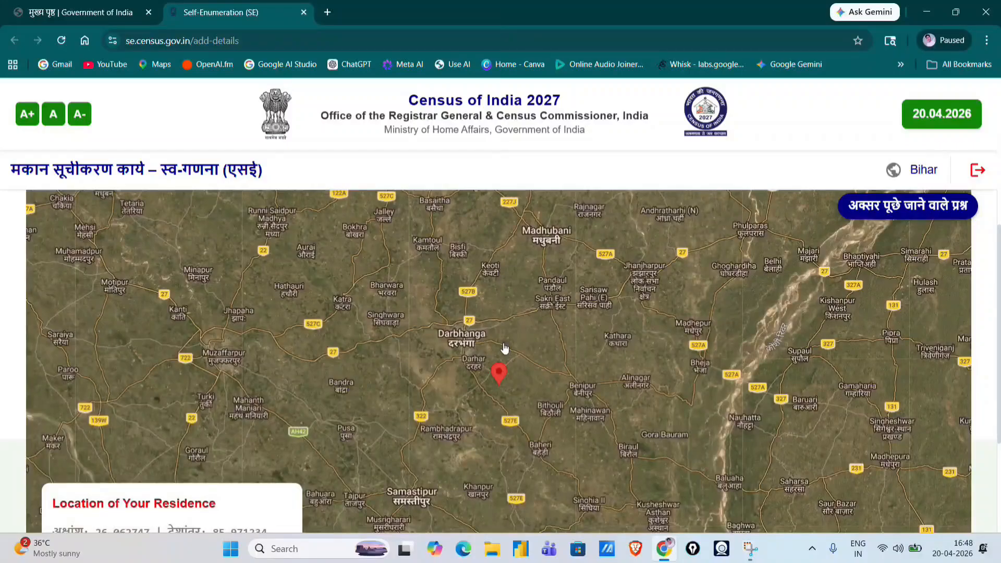
{"action": "scroll", "coordinate": [505, 348], "scroll_direction": "up", "scroll_amount": 1}
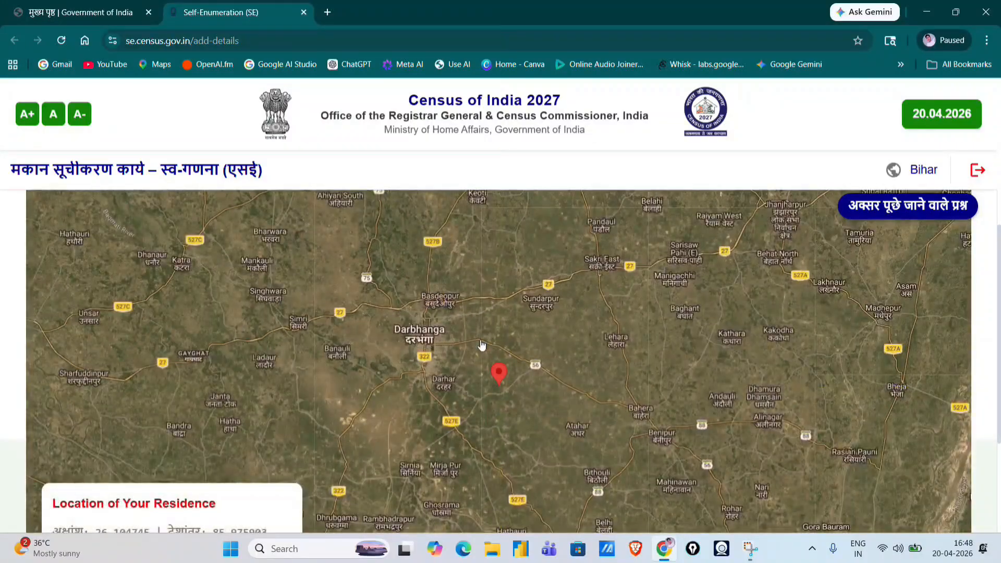
{"action": "scroll", "coordinate": [482, 345], "scroll_direction": "up", "scroll_amount": 1}
{"action": "scroll", "coordinate": [461, 348], "scroll_direction": "up", "scroll_amount": 1}
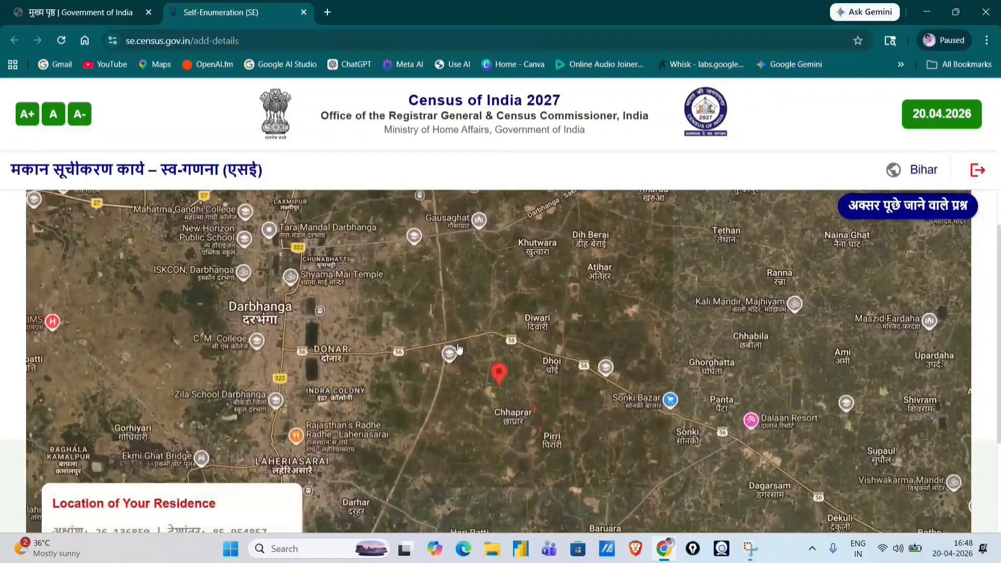
{"action": "scroll", "coordinate": [458, 349], "scroll_direction": "up", "scroll_amount": 1}
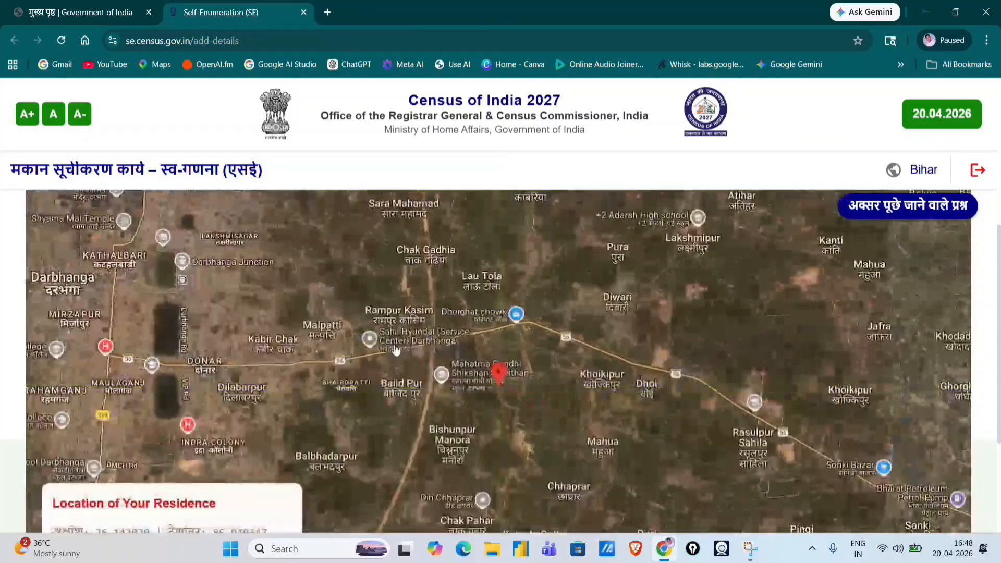
{"action": "scroll", "coordinate": [369, 357], "scroll_direction": "up", "scroll_amount": 1}
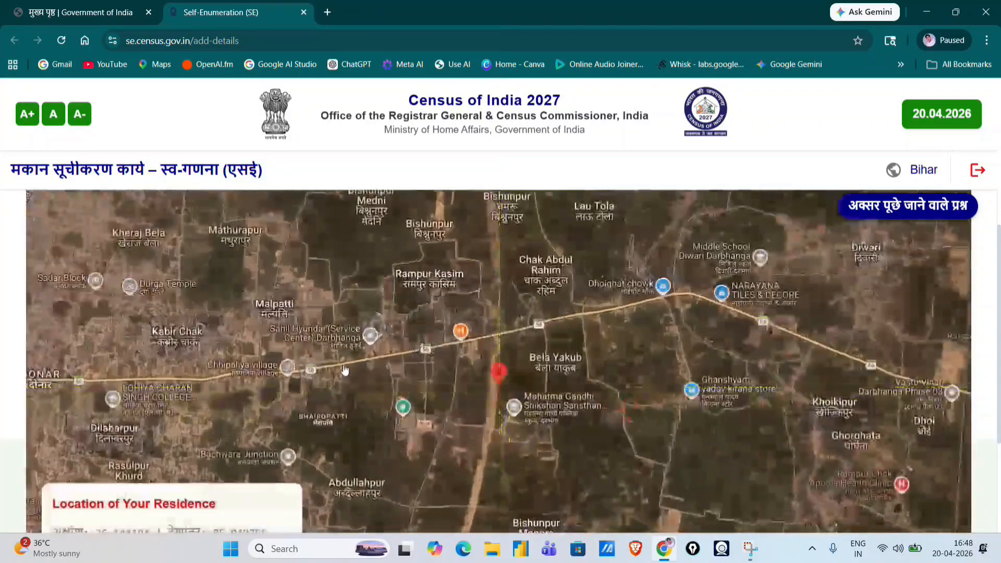
Step: Pan and zoom the map until the red pin sits on the house rooftop
{"action": "left_click_drag", "start_coordinate": [369, 357], "coordinate": [579, 336]}
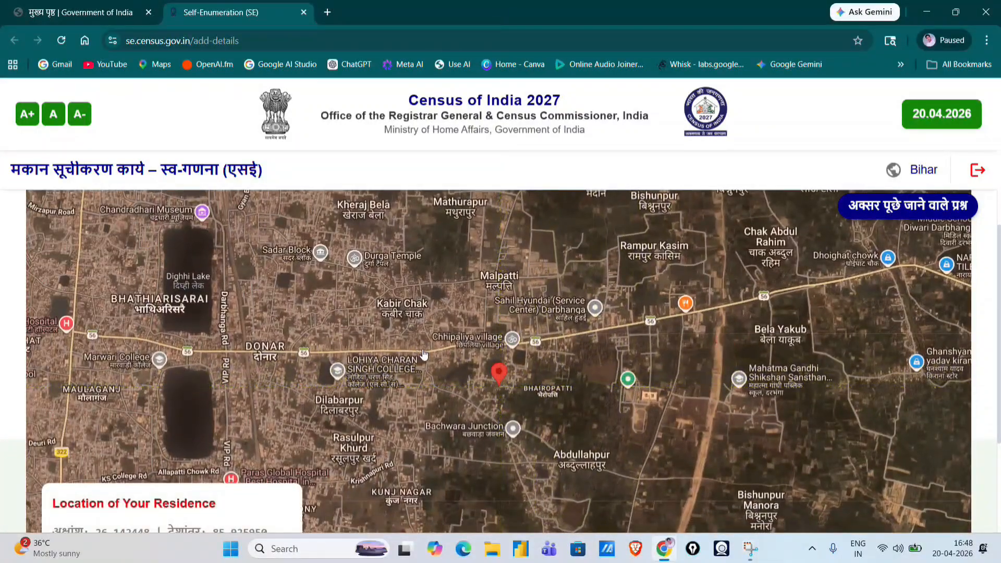
{"action": "scroll", "coordinate": [424, 353], "scroll_direction": "up", "scroll_amount": 1}
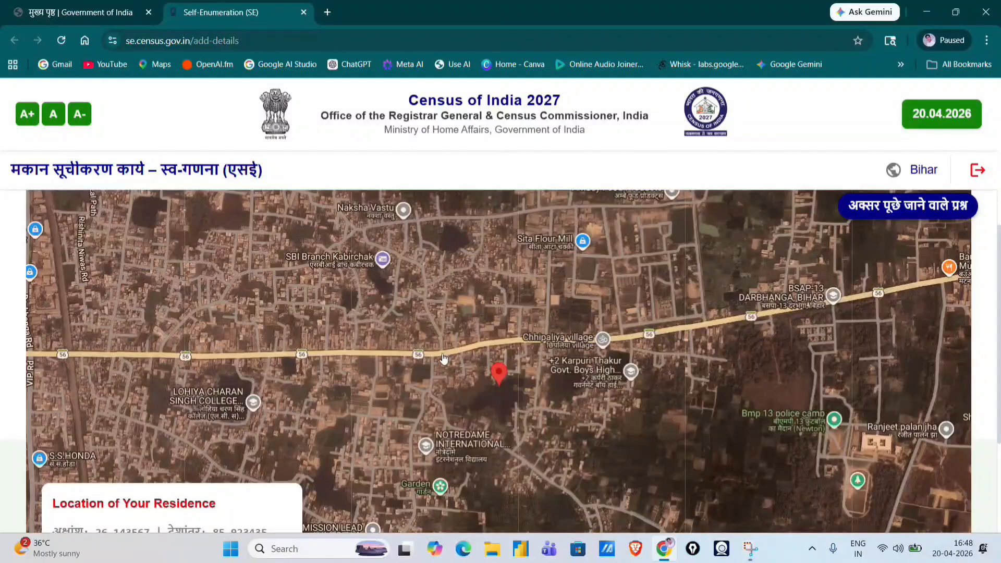
{"action": "scroll", "coordinate": [444, 357], "scroll_direction": "up", "scroll_amount": 1}
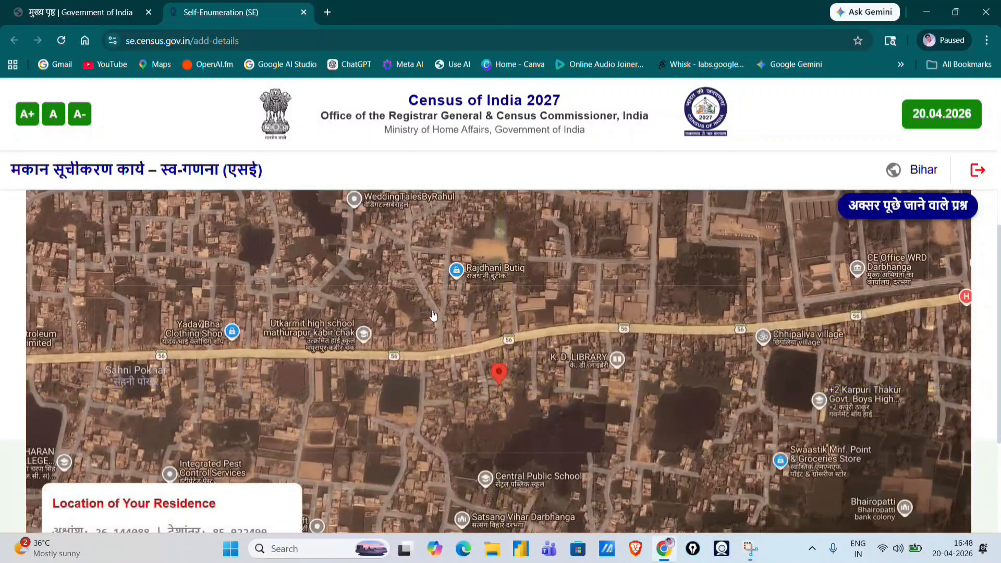
{"action": "left_click_drag", "start_coordinate": [433, 315], "coordinate": [448, 386]}
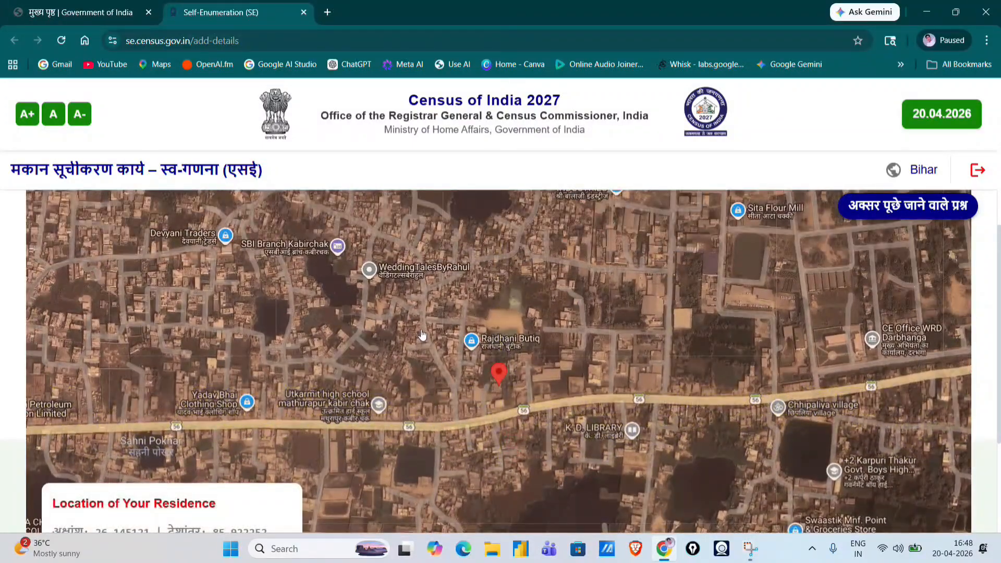
{"action": "scroll", "coordinate": [423, 335], "scroll_direction": "up", "scroll_amount": 1}
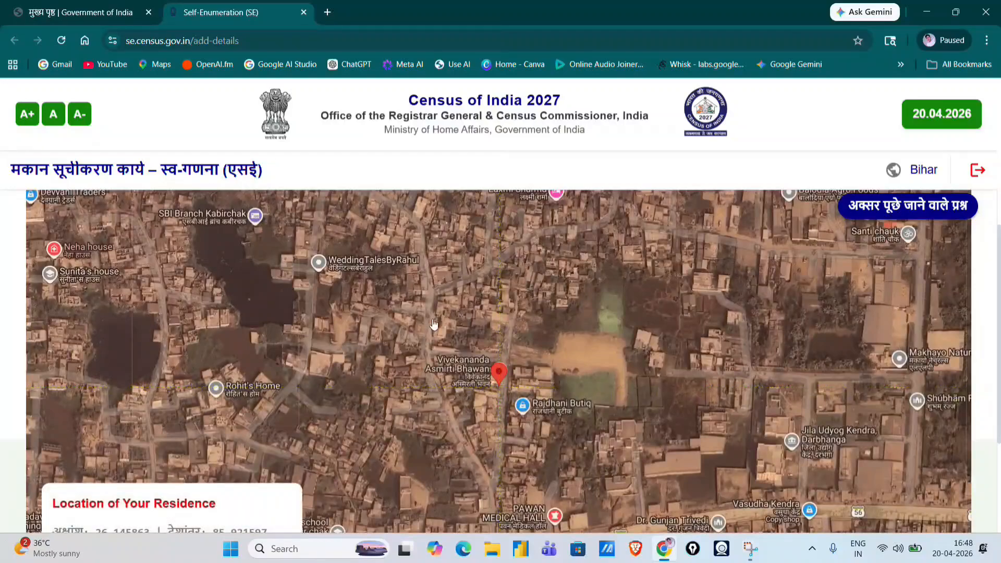
{"action": "scroll", "coordinate": [433, 324], "scroll_direction": "up", "scroll_amount": 1}
{"action": "left_click_drag", "start_coordinate": [468, 312], "coordinate": [416, 349]}
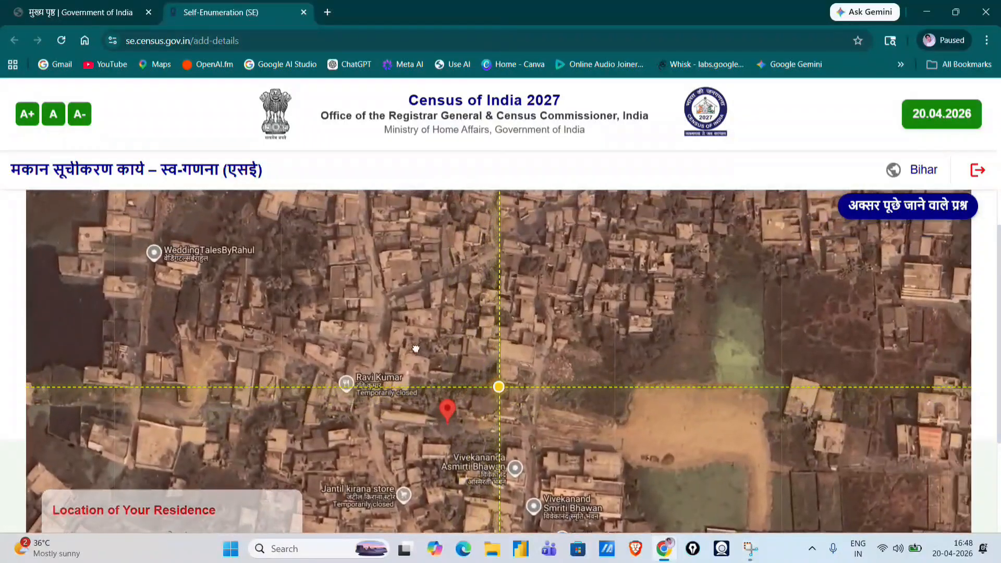
{"action": "scroll", "coordinate": [439, 319], "scroll_direction": "up", "scroll_amount": 1}
{"action": "left_click_drag", "start_coordinate": [483, 297], "coordinate": [311, 400]}
{"action": "left_click_drag", "start_coordinate": [428, 328], "coordinate": [389, 386]}
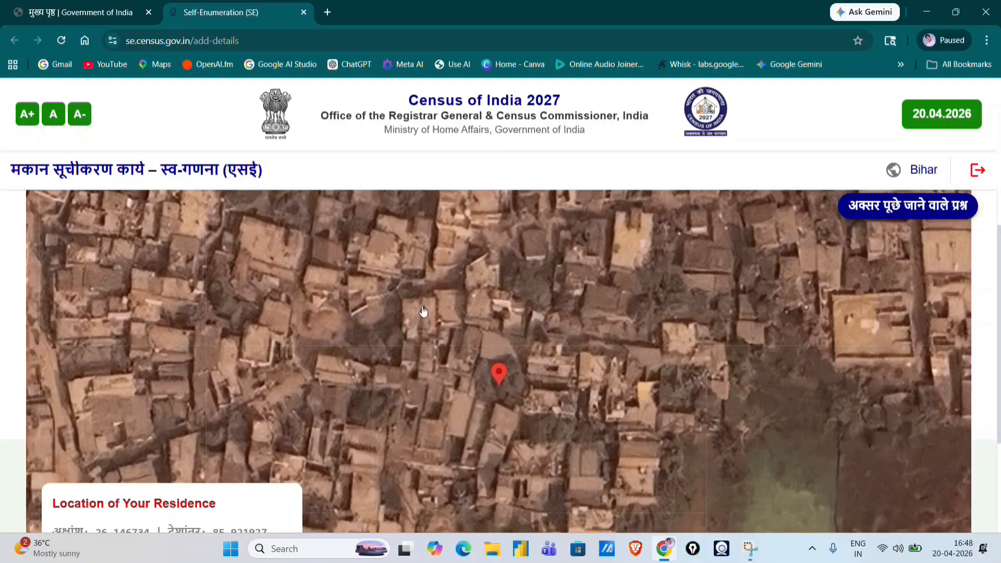
{"action": "left_click_drag", "start_coordinate": [427, 310], "coordinate": [498, 387]}
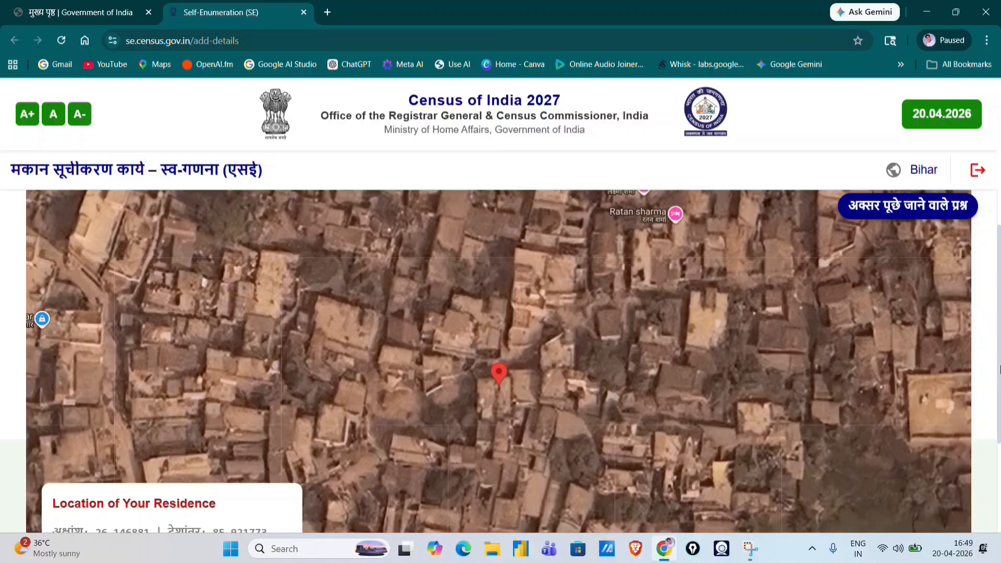
{"action": "scroll", "coordinate": [962, 369], "scroll_direction": "down", "scroll_amount": 3}
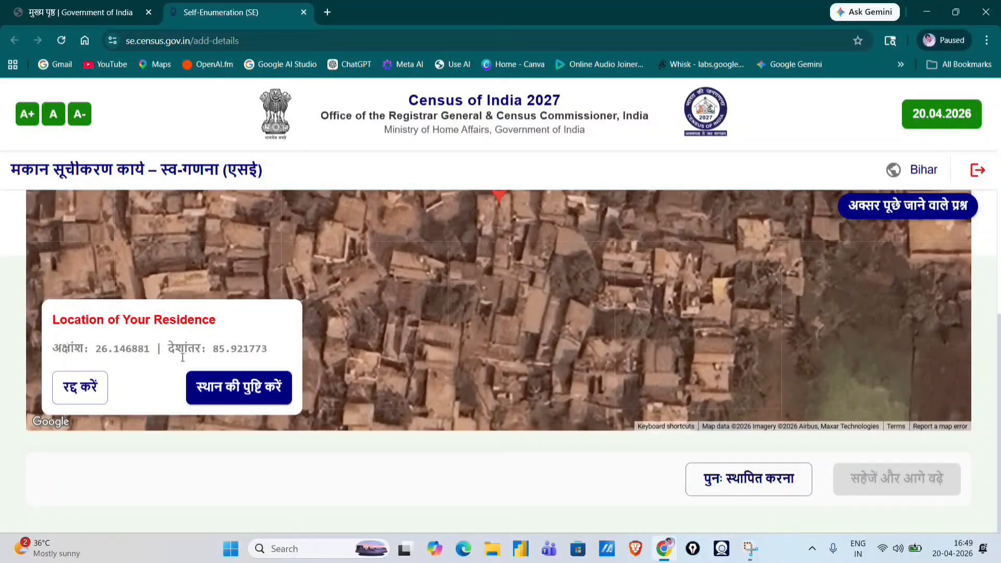
Step: Confirm the pinned residence location with 'स्थान की पुष्टि करें'
{"action": "left_click", "coordinate": [225, 391]}
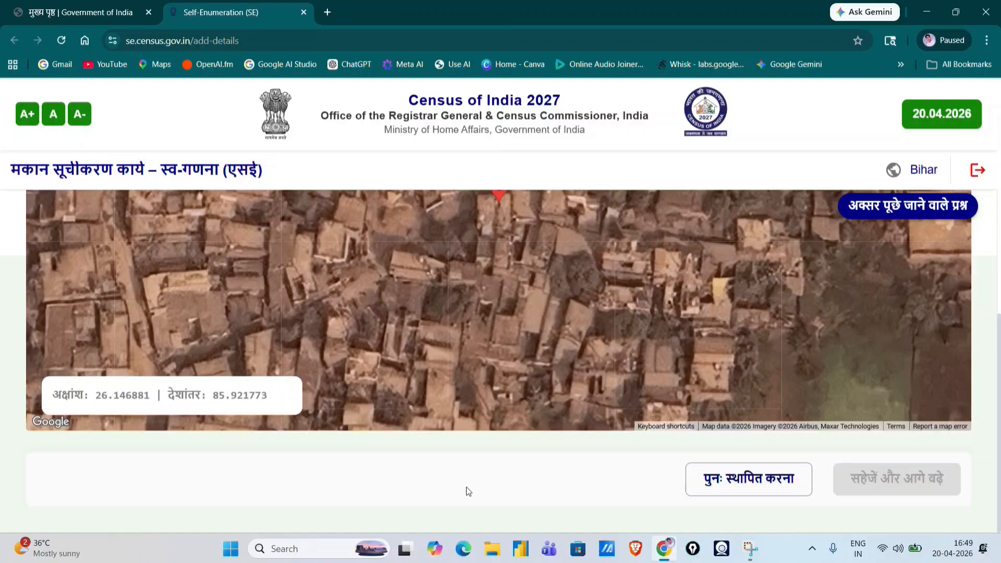
{"action": "scroll", "coordinate": [467, 491], "scroll_direction": "up", "scroll_amount": 5}
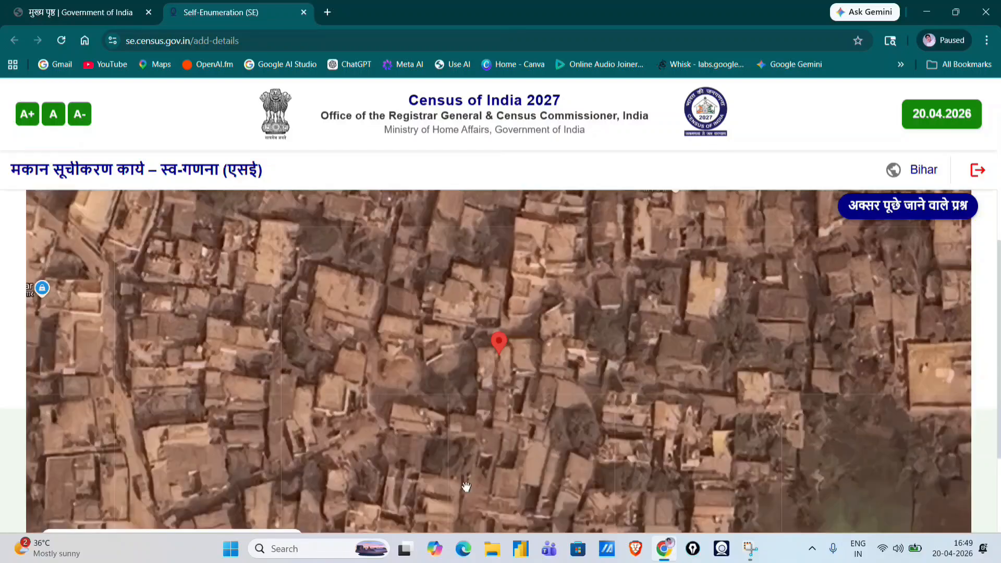
{"action": "scroll", "coordinate": [466, 486], "scroll_direction": "down", "scroll_amount": 2}
{"action": "scroll", "coordinate": [466, 487], "scroll_direction": "down", "scroll_amount": 3}
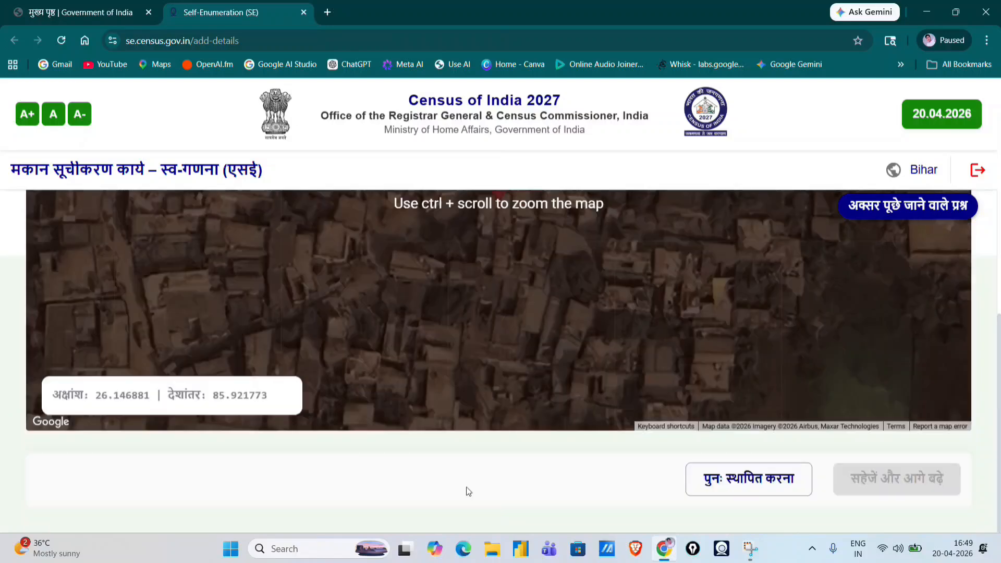
{"action": "scroll", "coordinate": [468, 491], "scroll_direction": "up", "scroll_amount": 5}
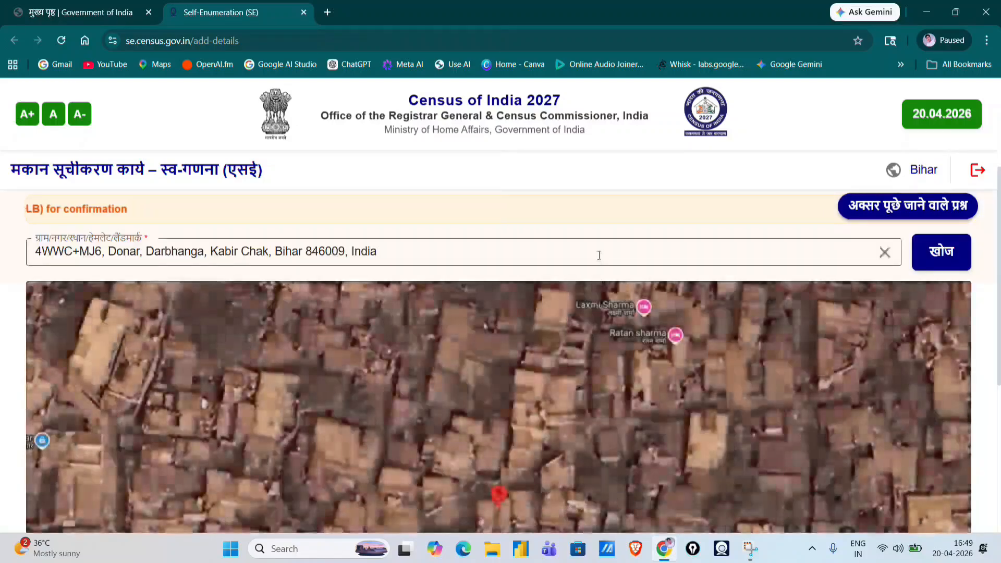
Step: Check the auto-filled village/landmark address field
{"action": "left_click", "coordinate": [600, 246]}
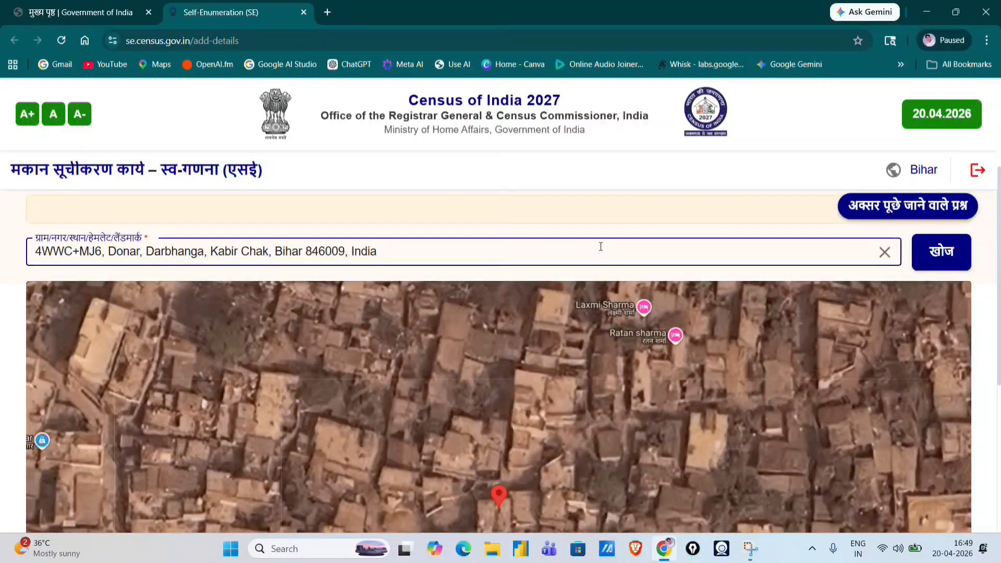
{"action": "left_click", "coordinate": [987, 286]}
{"action": "scroll", "coordinate": [984, 287], "scroll_direction": "down", "scroll_amount": 5}
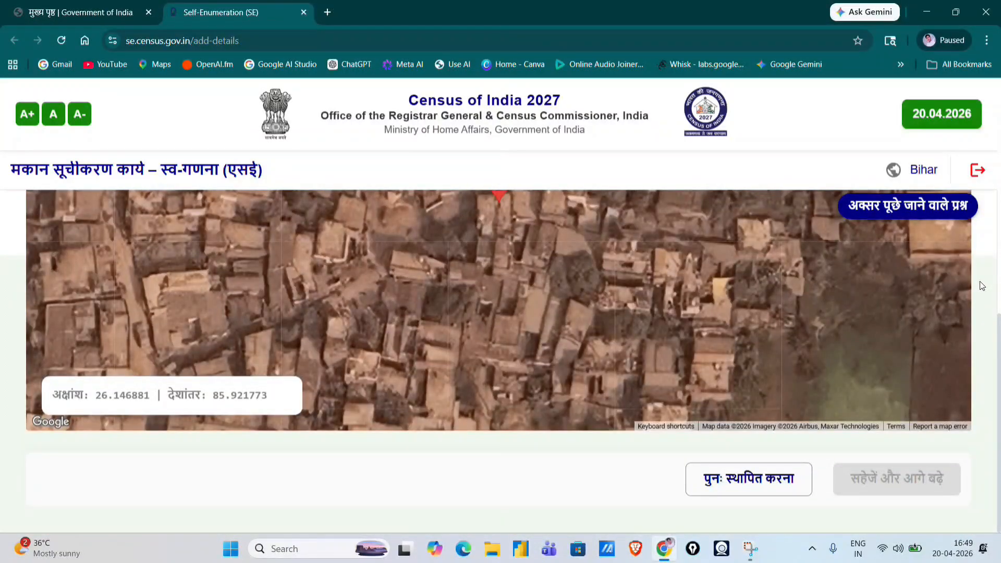
{"action": "scroll", "coordinate": [982, 286], "scroll_direction": "up", "scroll_amount": 5}
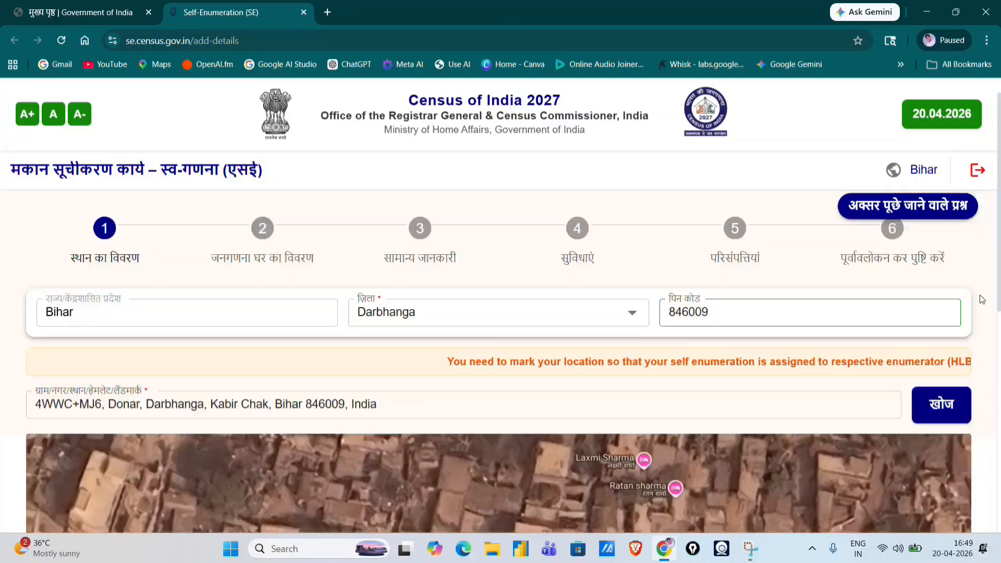
Step: Search the address and pick the Kabir Chak suggestion as the residence landmark
{"action": "left_click", "coordinate": [936, 403]}
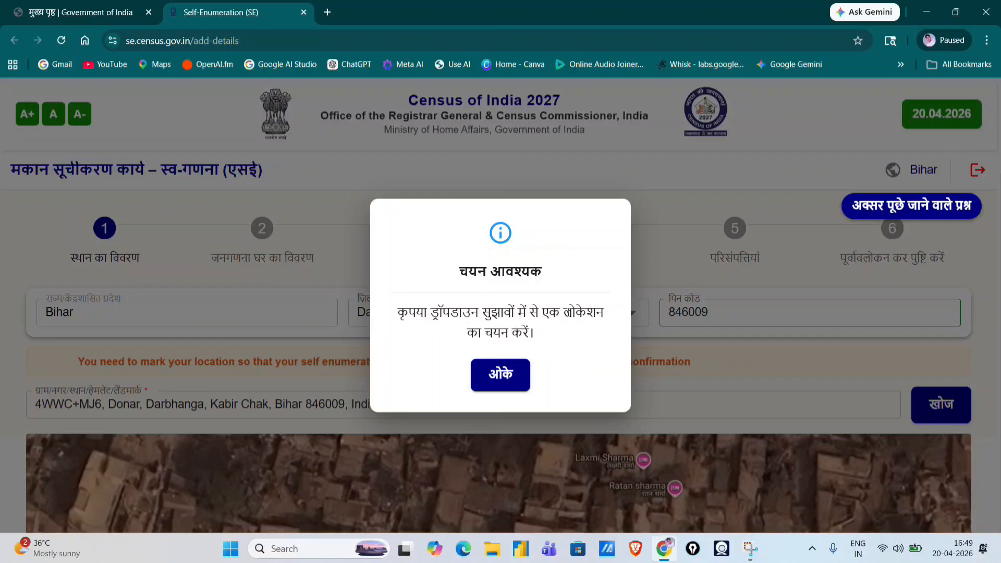
{"action": "left_click", "coordinate": [499, 376]}
{"action": "left_click", "coordinate": [421, 401]}
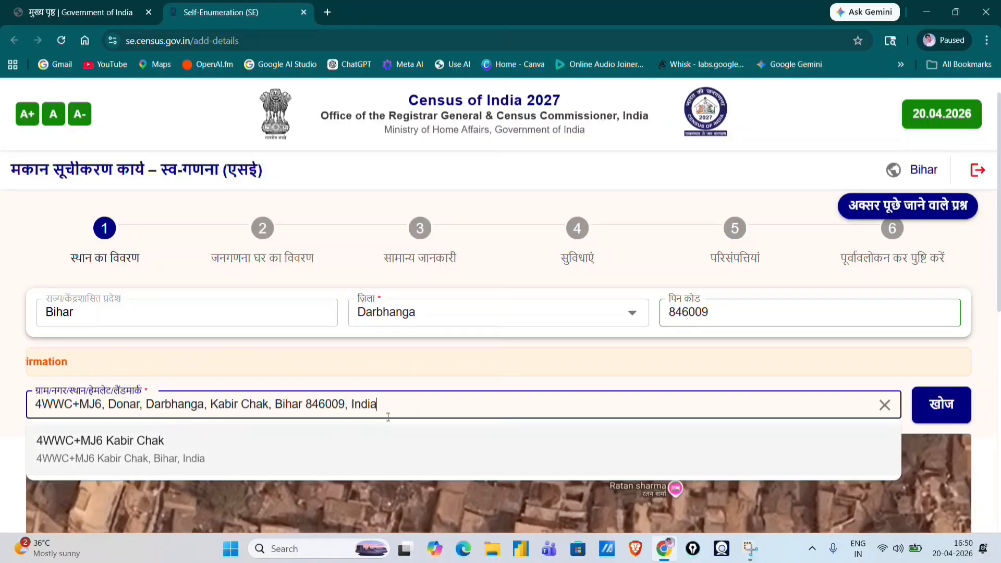
{"action": "left_click", "coordinate": [174, 458]}
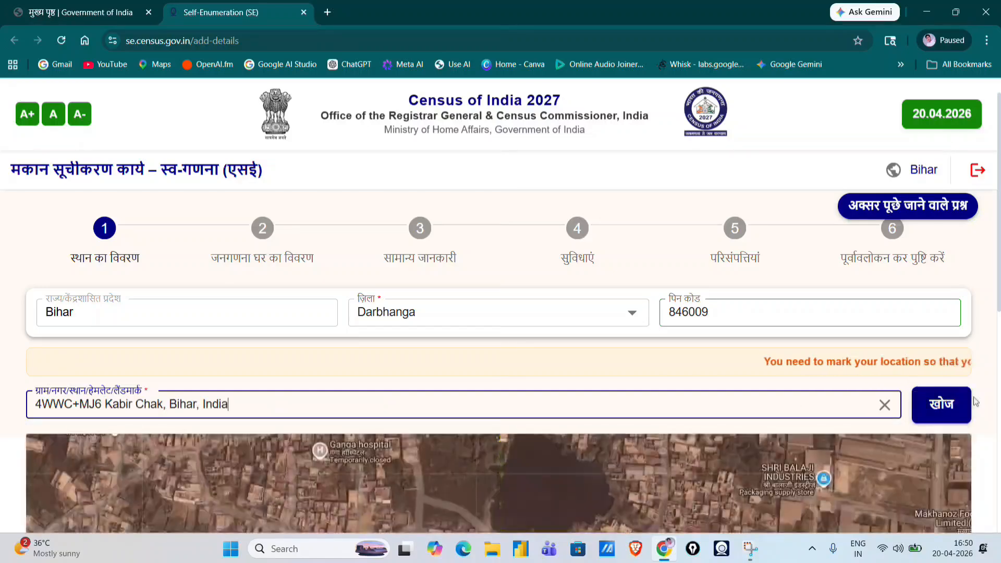
{"action": "scroll", "coordinate": [993, 379], "scroll_direction": "down", "scroll_amount": 2}
{"action": "scroll", "coordinate": [642, 446], "scroll_direction": "down", "scroll_amount": 5}
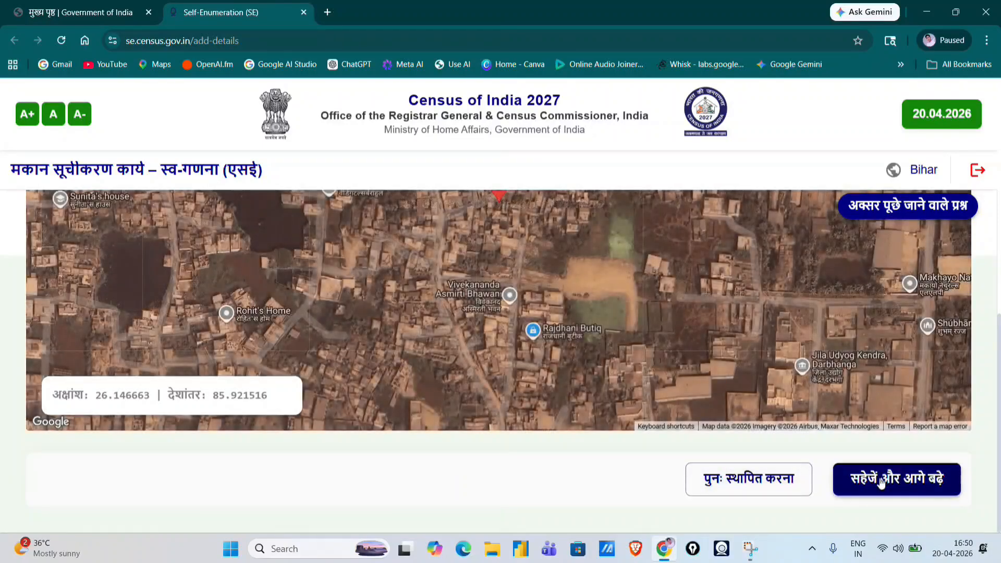
Step: Save the location details with सहेजें और आगे बढ़े and confirm the house location with हाँ
{"action": "left_click", "coordinate": [881, 482]}
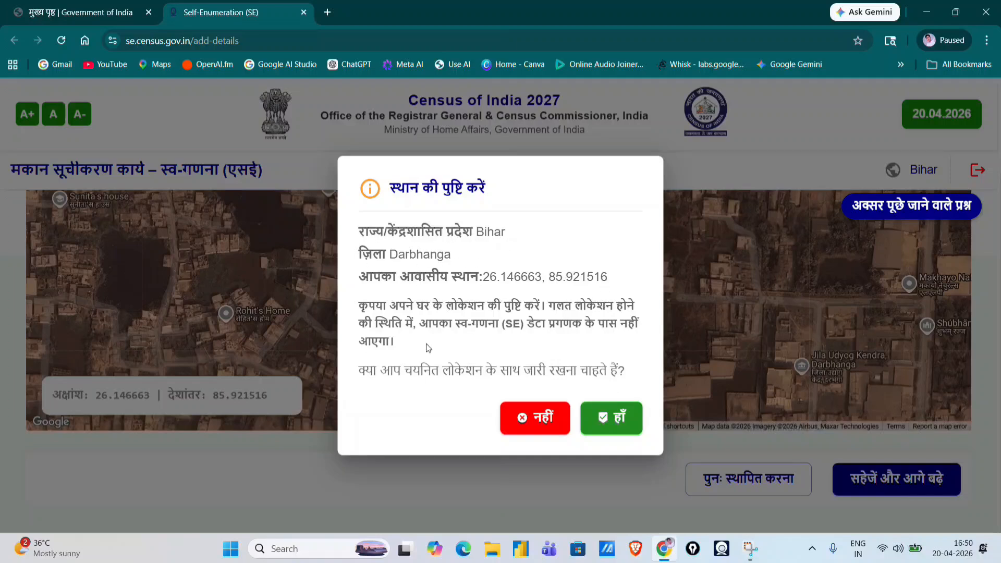
{"action": "left_click", "coordinate": [623, 420]}
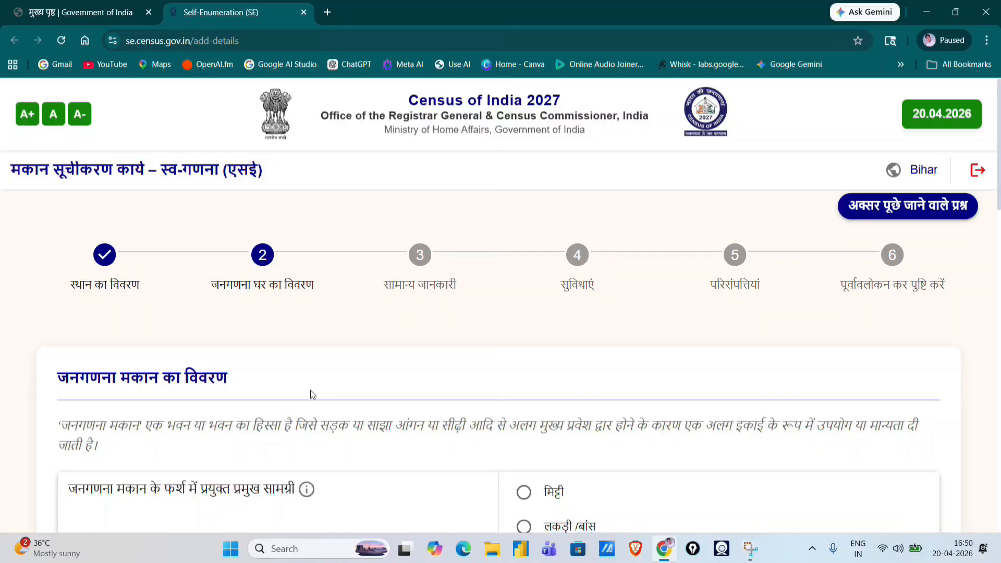
Step: Mark floor and walls as पक्की ईंट and the roof as कंक्रीट
{"action": "scroll", "coordinate": [311, 394], "scroll_direction": "down", "scroll_amount": 3}
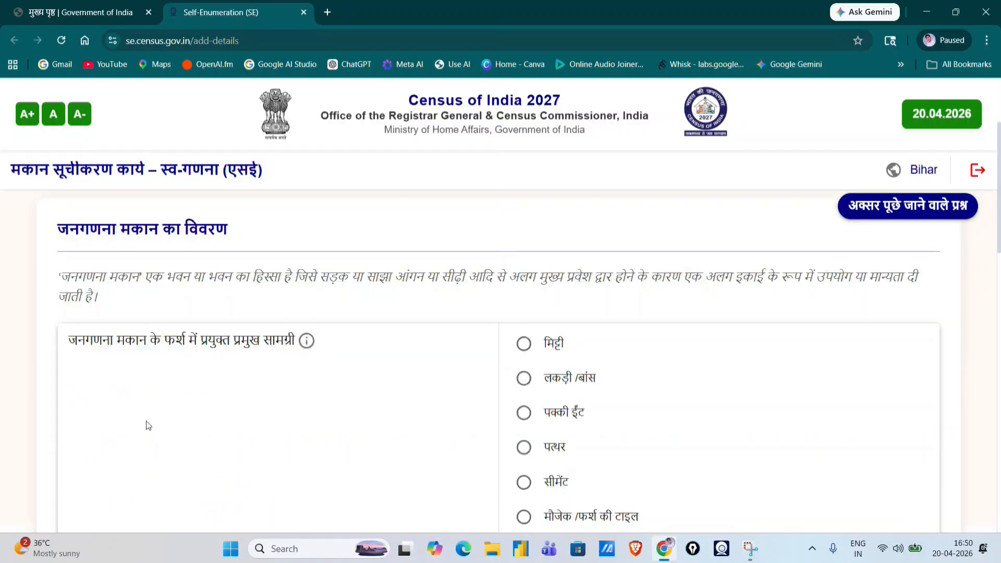
{"action": "scroll", "coordinate": [116, 386], "scroll_direction": "down", "scroll_amount": 3}
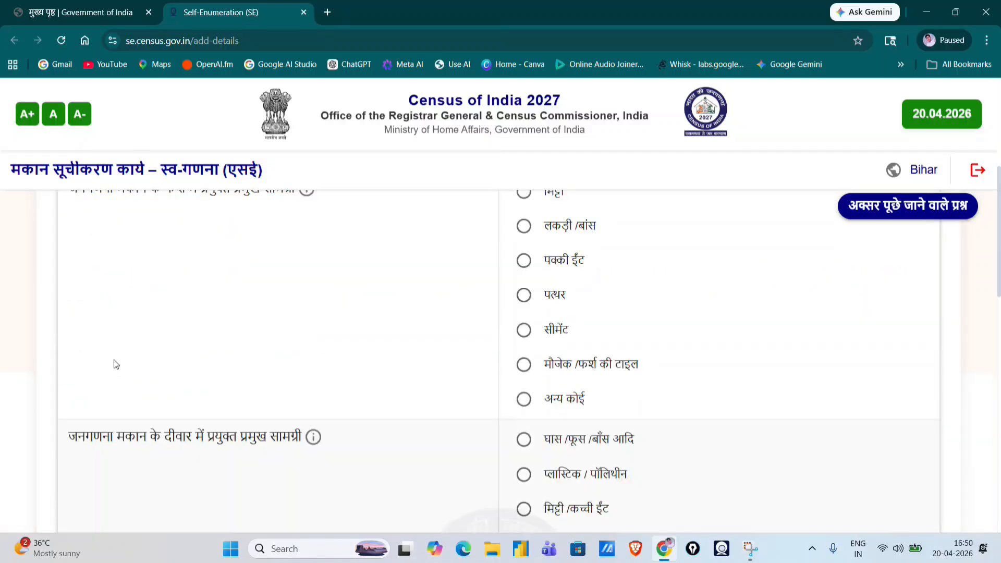
{"action": "scroll", "coordinate": [116, 365], "scroll_direction": "up", "scroll_amount": 6}
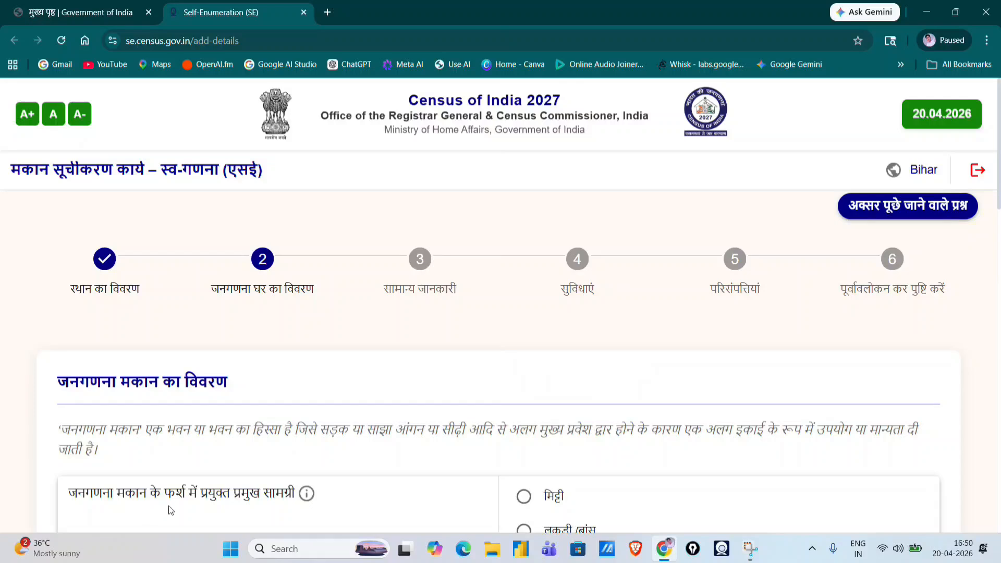
{"action": "left_click", "coordinate": [999, 363]}
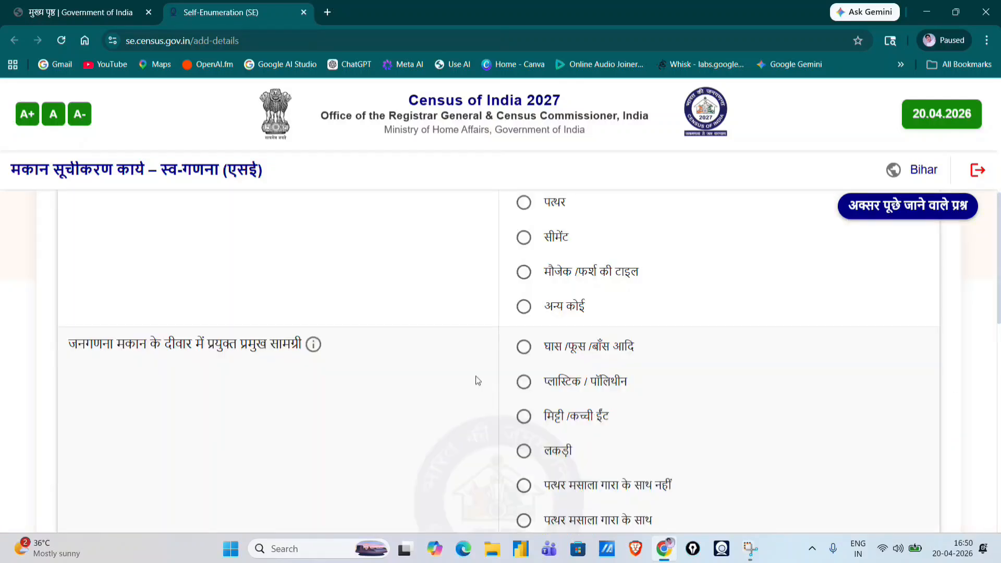
{"action": "scroll", "coordinate": [824, 365], "scroll_direction": "up", "scroll_amount": 3}
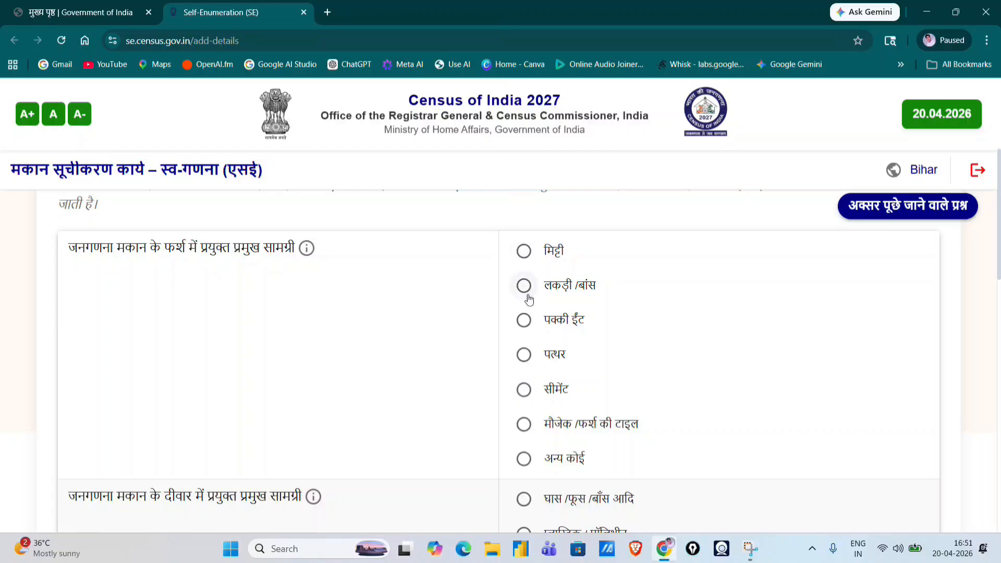
{"action": "left_click", "coordinate": [523, 320]}
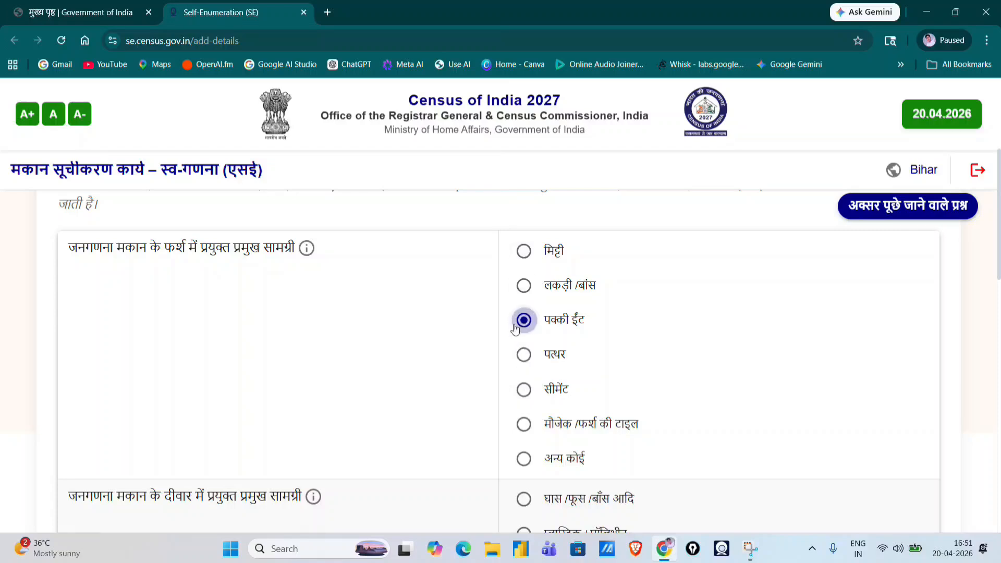
{"action": "scroll", "coordinate": [417, 359], "scroll_direction": "down", "scroll_amount": 3}
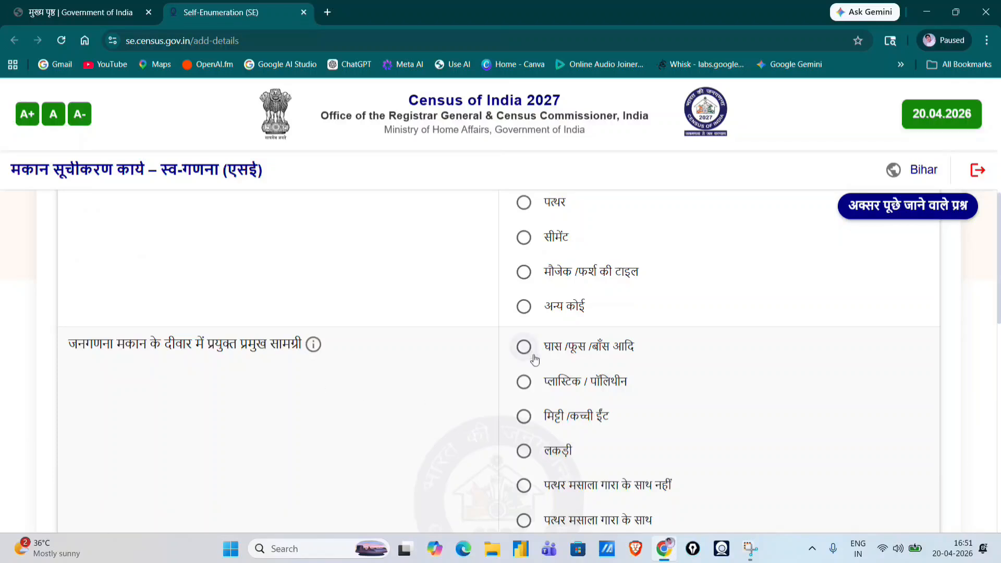
{"action": "scroll", "coordinate": [493, 434], "scroll_direction": "down", "scroll_amount": 3}
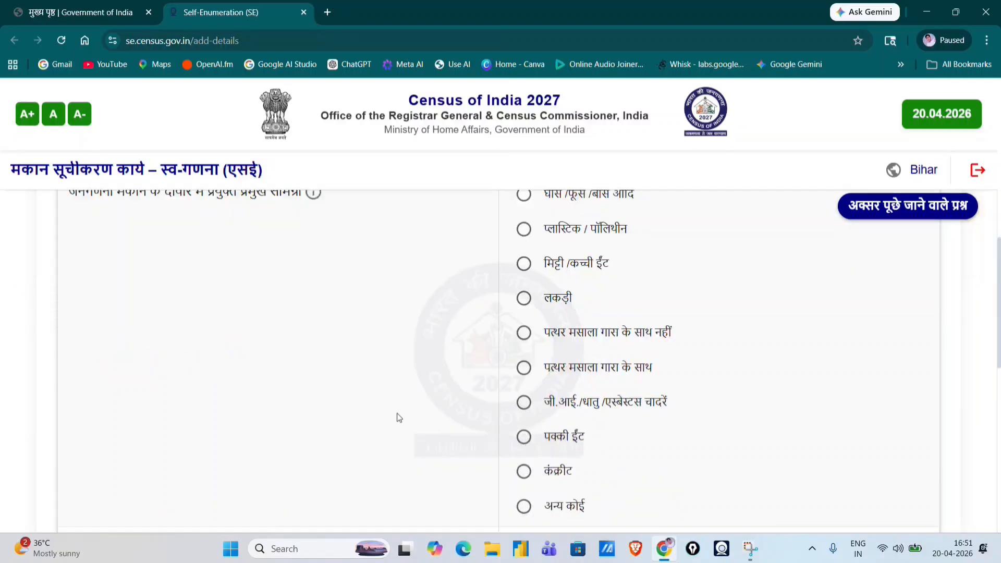
{"action": "left_click", "coordinate": [524, 437]}
{"action": "scroll", "coordinate": [396, 395], "scroll_direction": "down", "scroll_amount": 3}
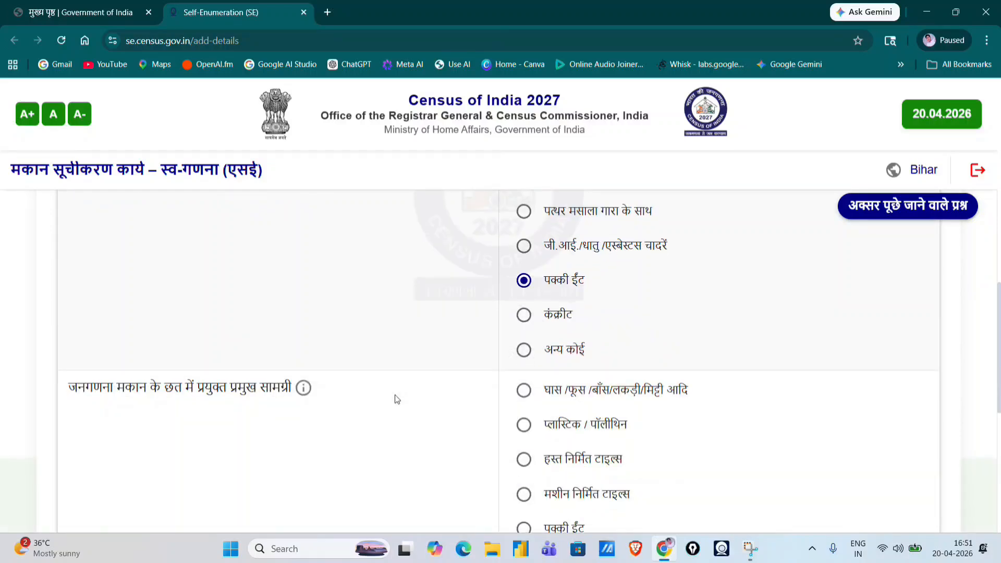
{"action": "scroll", "coordinate": [395, 395], "scroll_direction": "down", "scroll_amount": 3}
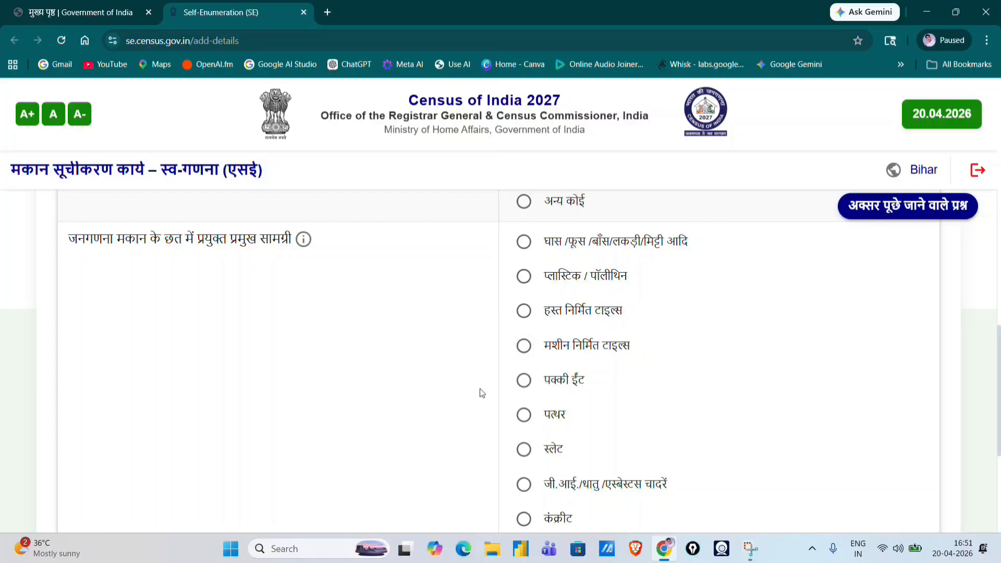
{"action": "scroll", "coordinate": [538, 389], "scroll_direction": "down", "scroll_amount": 3}
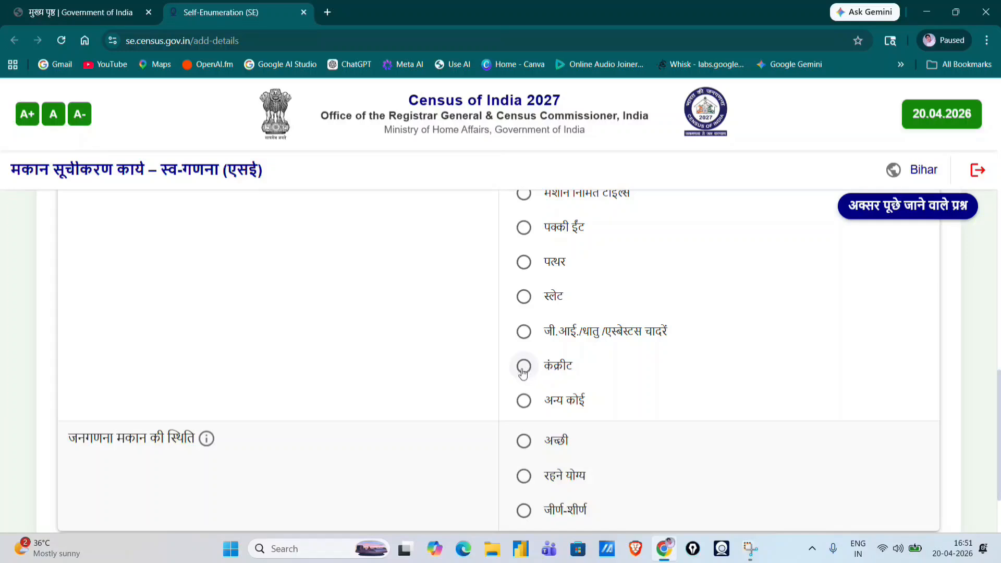
{"action": "left_click", "coordinate": [523, 368]}
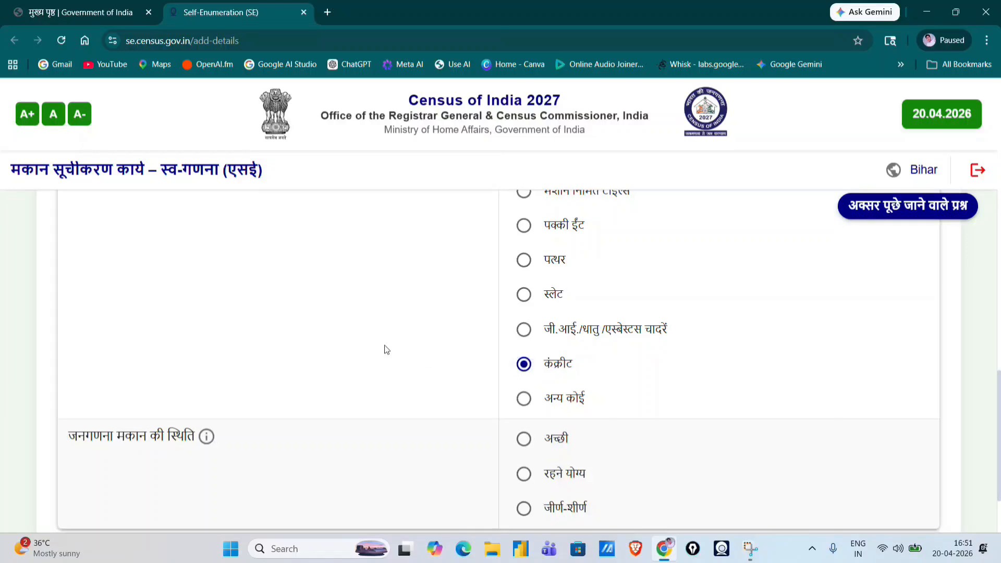
Step: Set the house condition to रहने योग्य, then save and confirm with हाँ
{"action": "scroll", "coordinate": [386, 350], "scroll_direction": "down", "scroll_amount": 2}
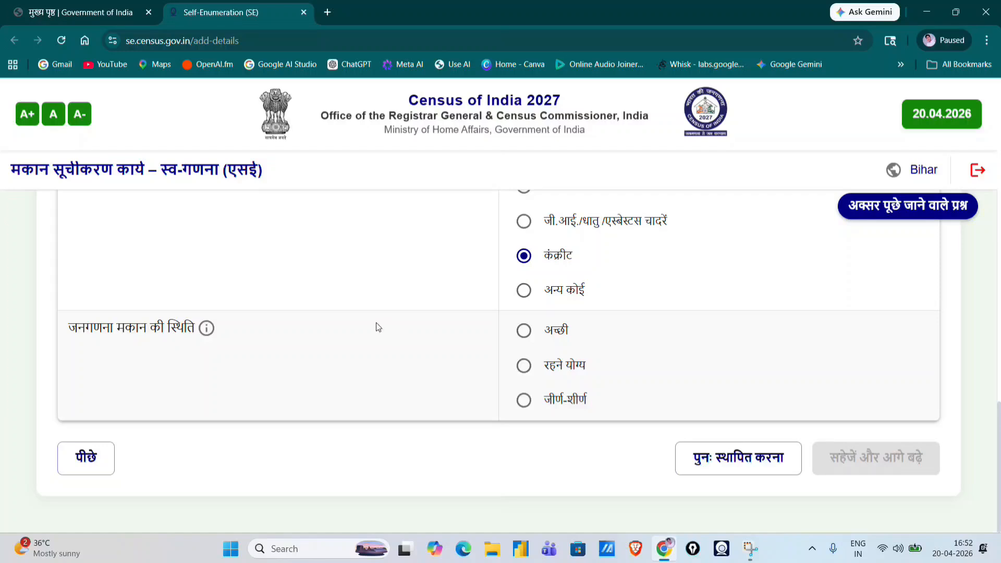
{"action": "left_click", "coordinate": [523, 366]}
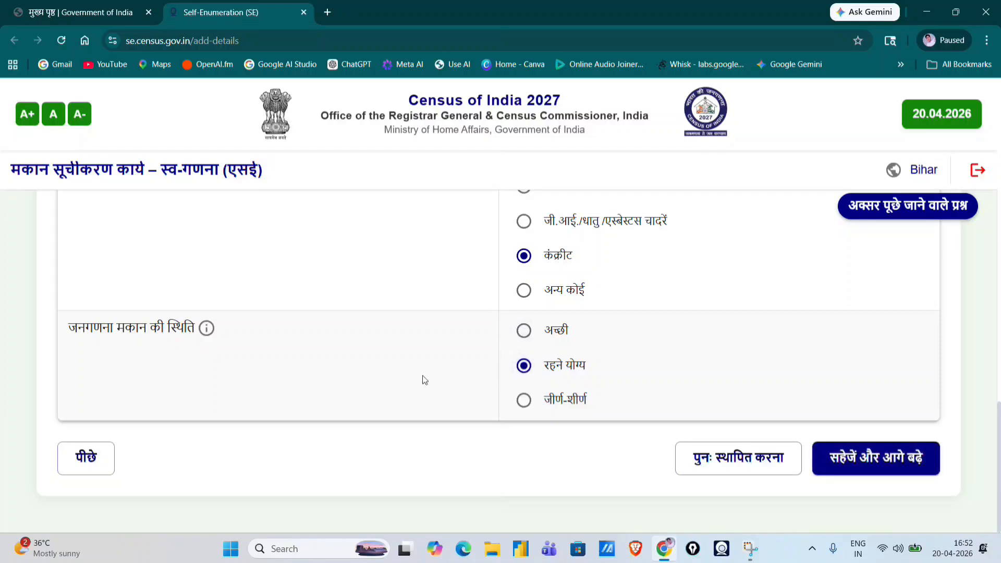
{"action": "left_click", "coordinate": [867, 461]}
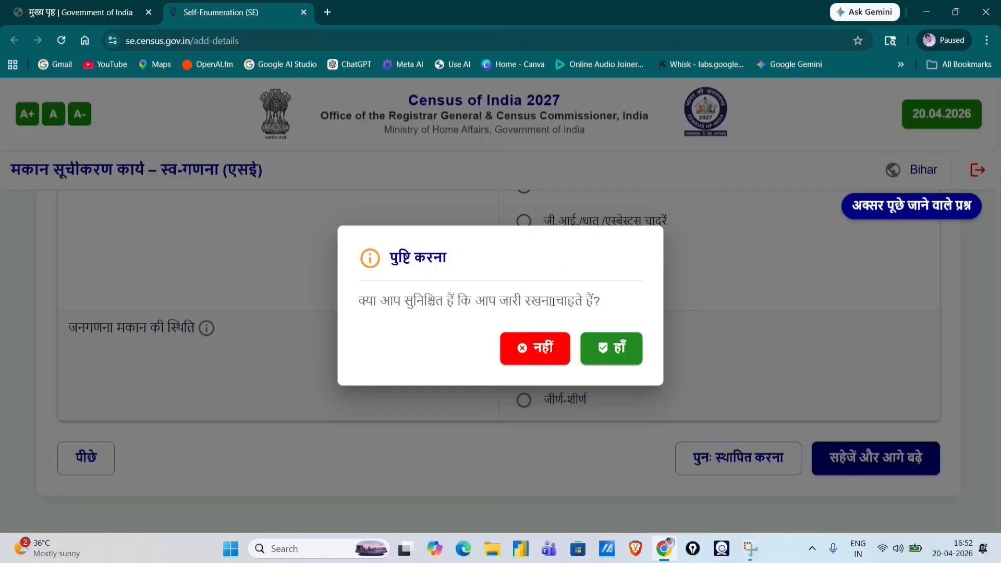
{"action": "left_click", "coordinate": [611, 348]}
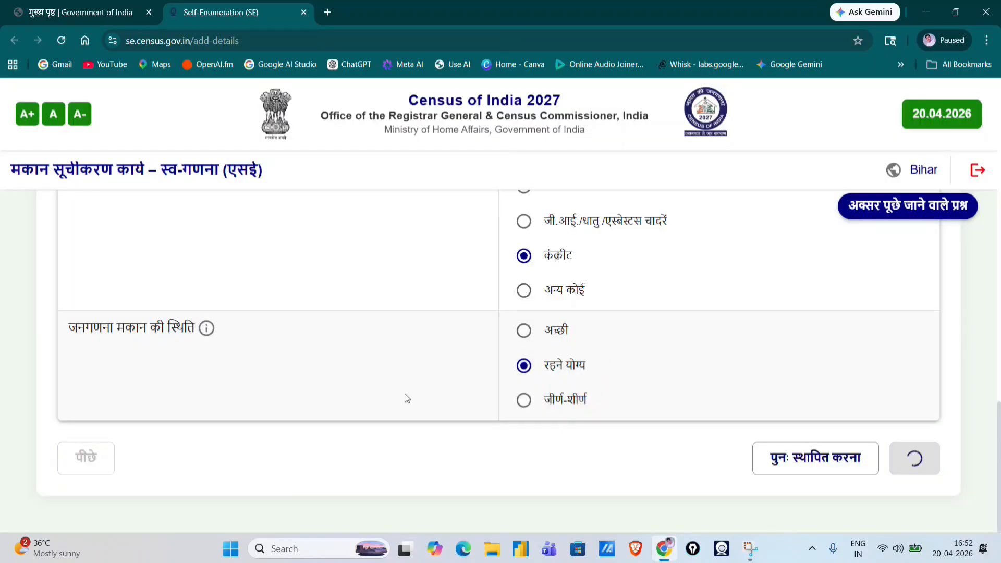
{"action": "scroll", "coordinate": [380, 416], "scroll_direction": "down", "scroll_amount": 3}
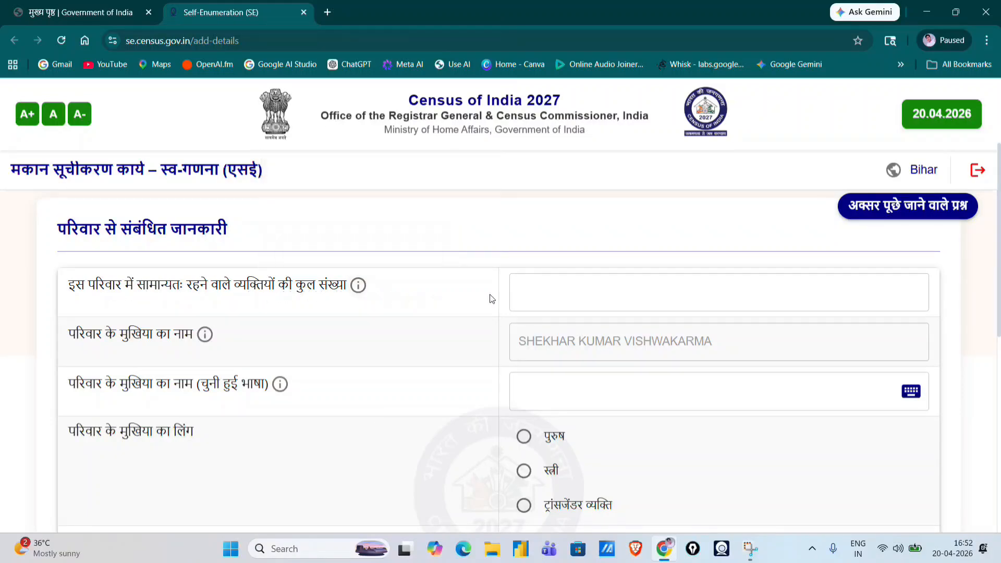
Step: Enter 5 as the total number of household members
{"action": "left_click", "coordinate": [553, 296]}
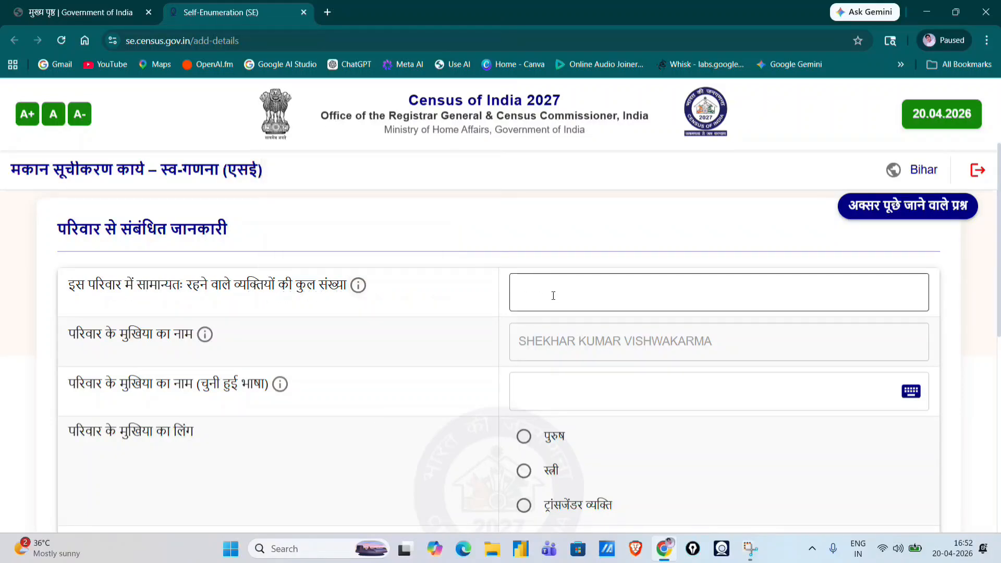
{"action": "left_click", "coordinate": [525, 288]}
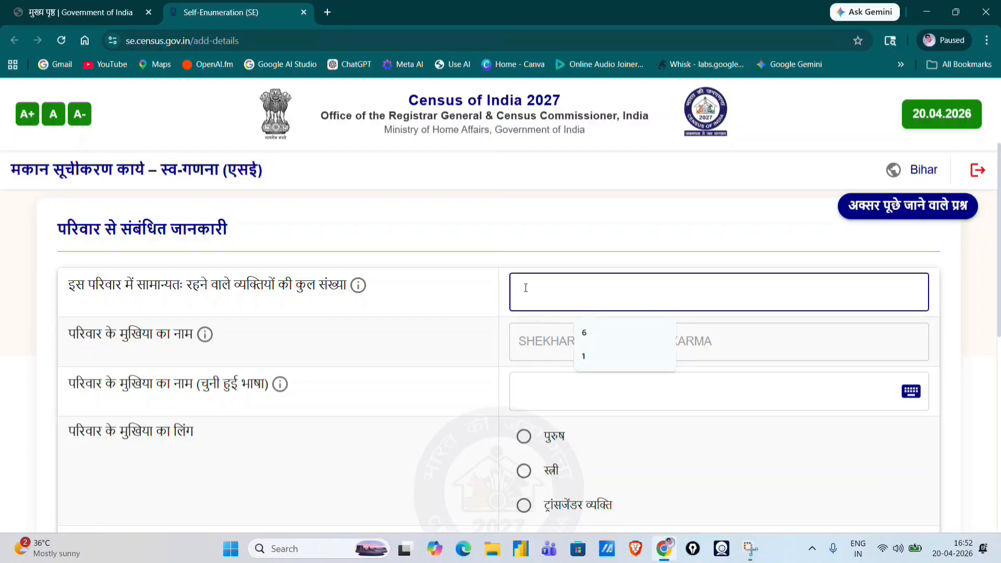
{"action": "type", "text": "5"}
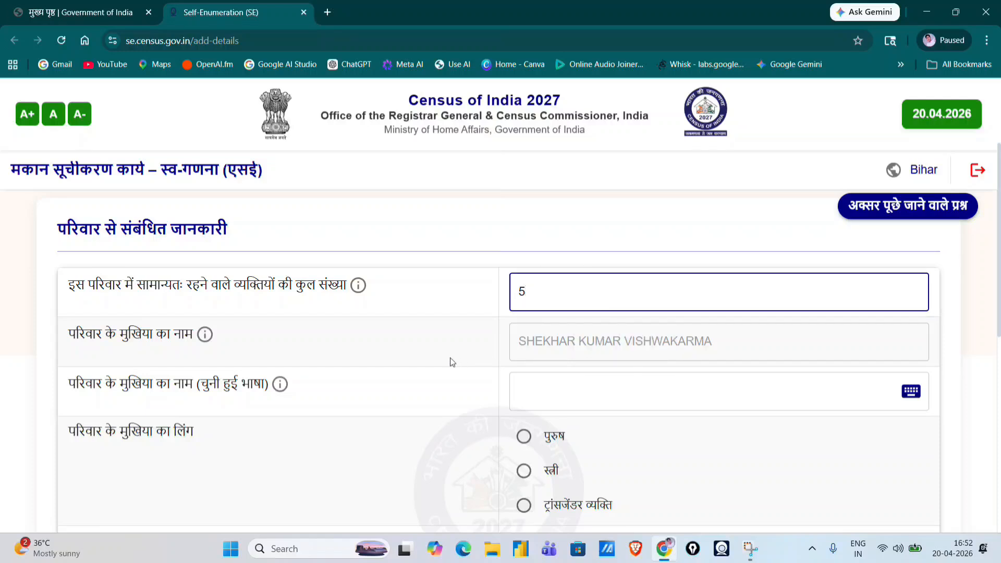
{"action": "left_click", "coordinate": [622, 346]}
Step: Type the head of family's name and accept its Hindi-script transliteration
{"action": "left_click", "coordinate": [591, 391]}
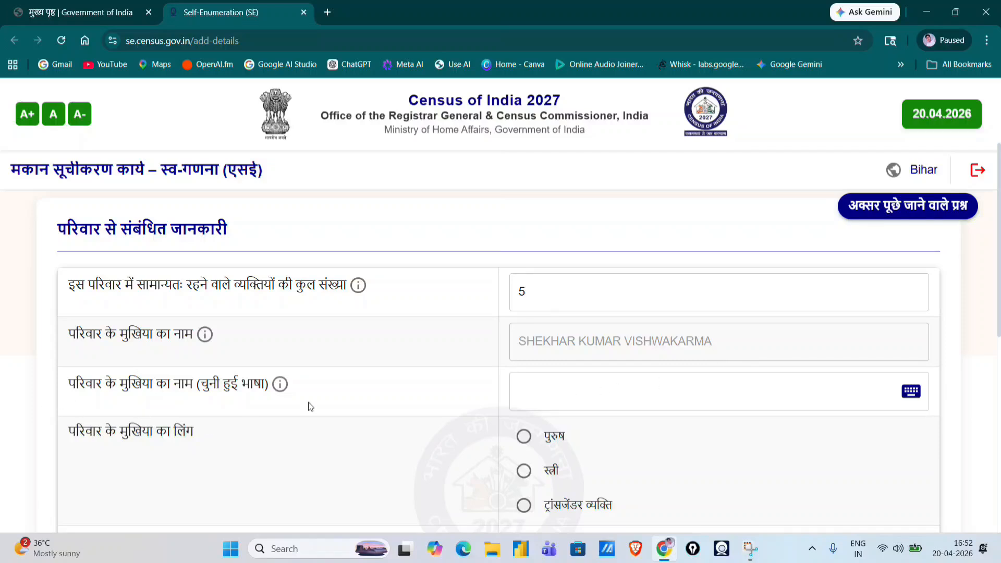
{"action": "left_click", "coordinate": [560, 395]}
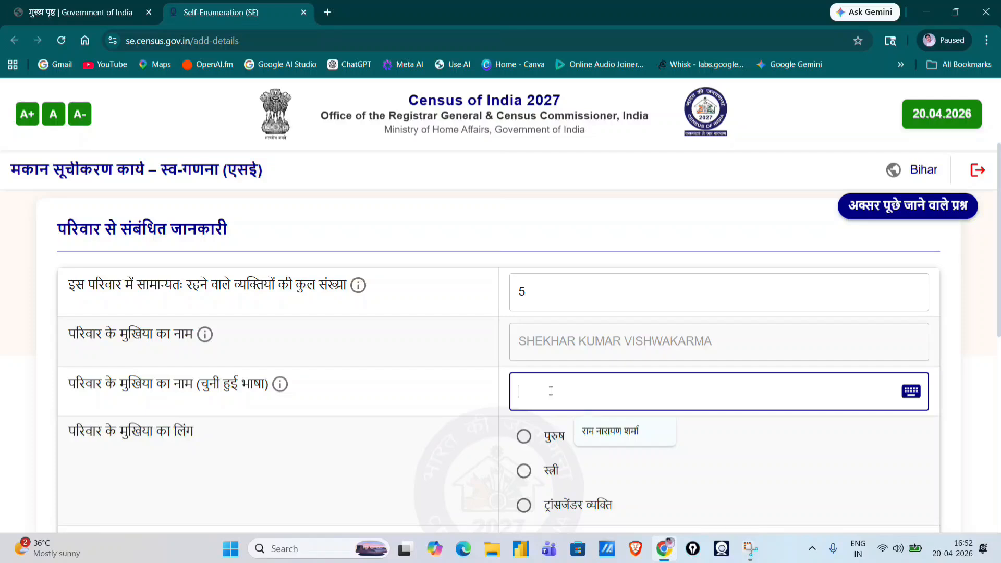
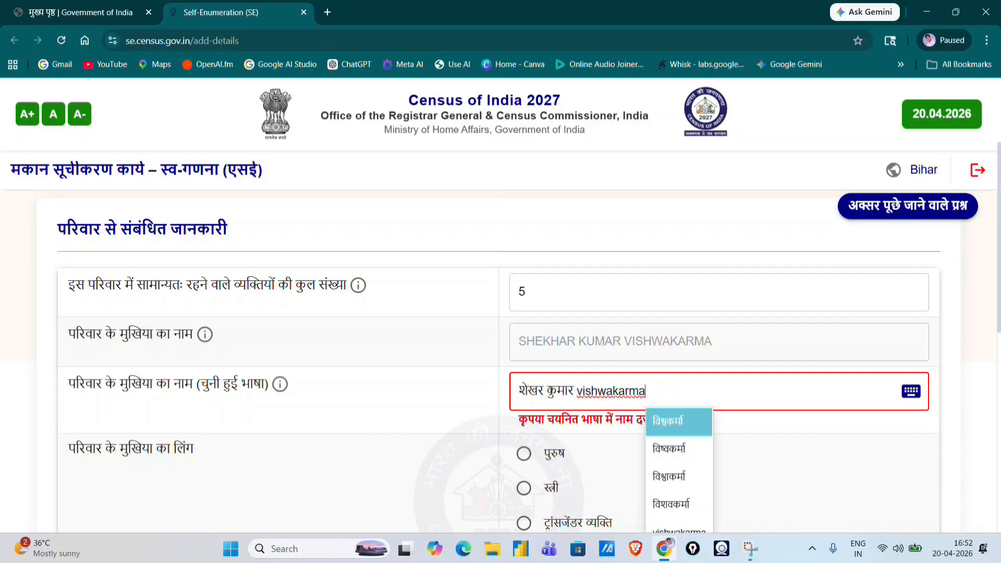
{"action": "key", "text": "space"}
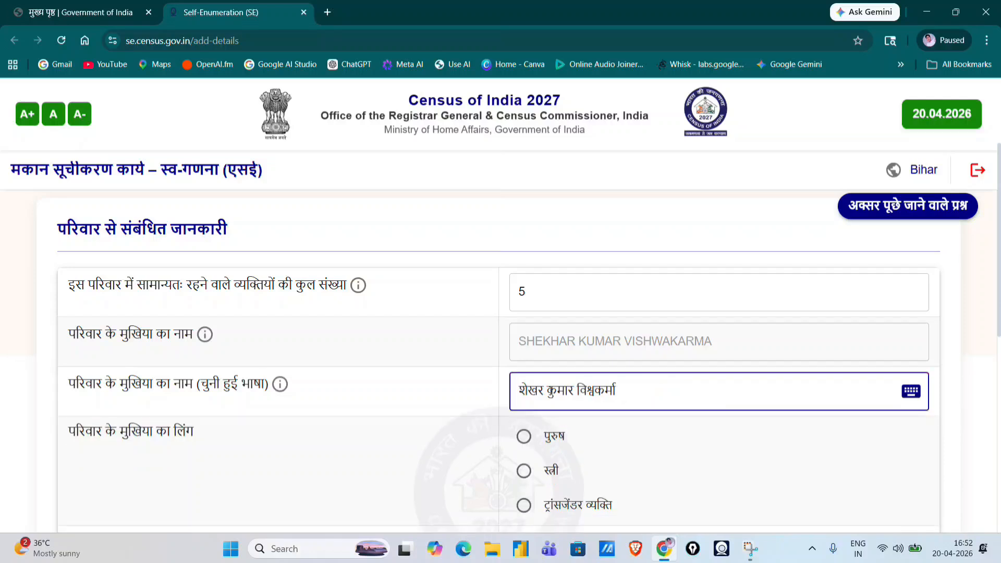
{"action": "left_click", "coordinate": [425, 442]}
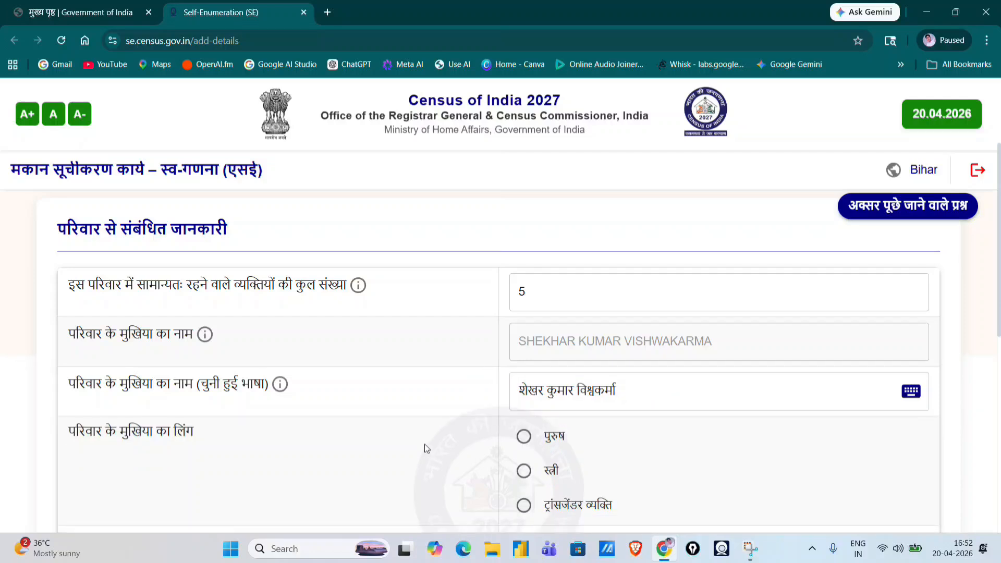
{"action": "scroll", "coordinate": [423, 436], "scroll_direction": "down", "scroll_amount": 3}
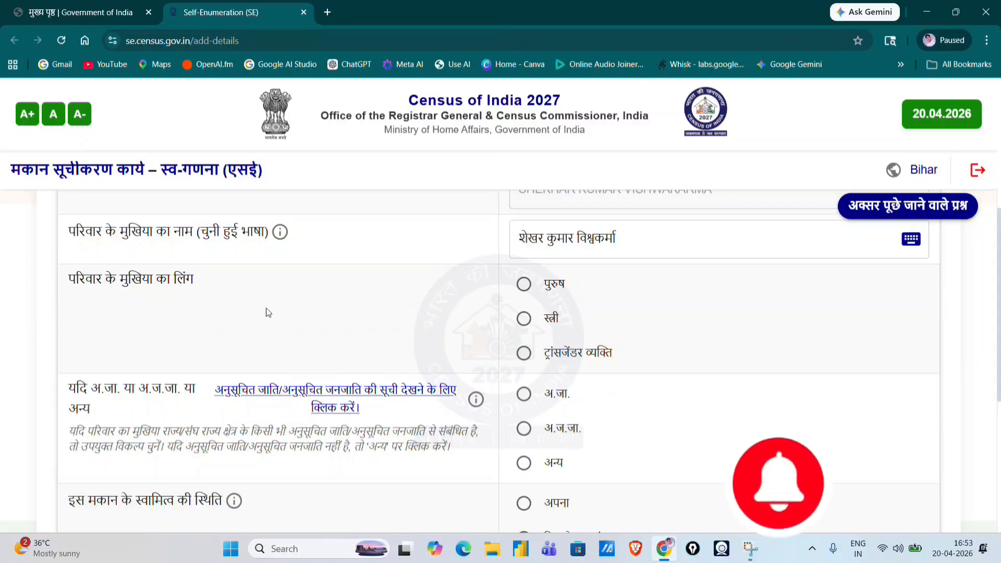
Step: Set the head's gender to पुरुष, caste category to अन्य and ownership to अपना
{"action": "left_click", "coordinate": [523, 284]}
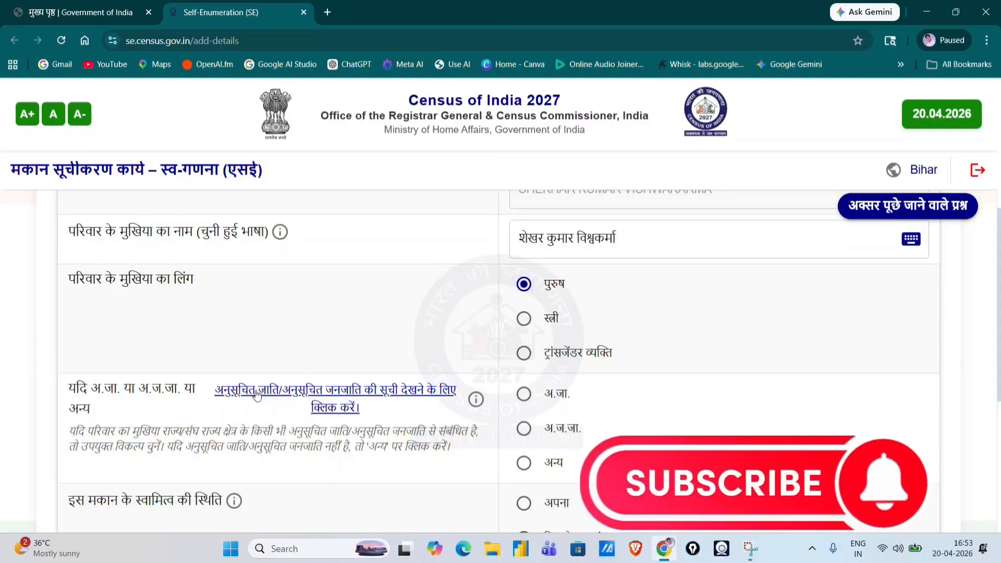
{"action": "scroll", "coordinate": [91, 404], "scroll_direction": "down", "scroll_amount": 3}
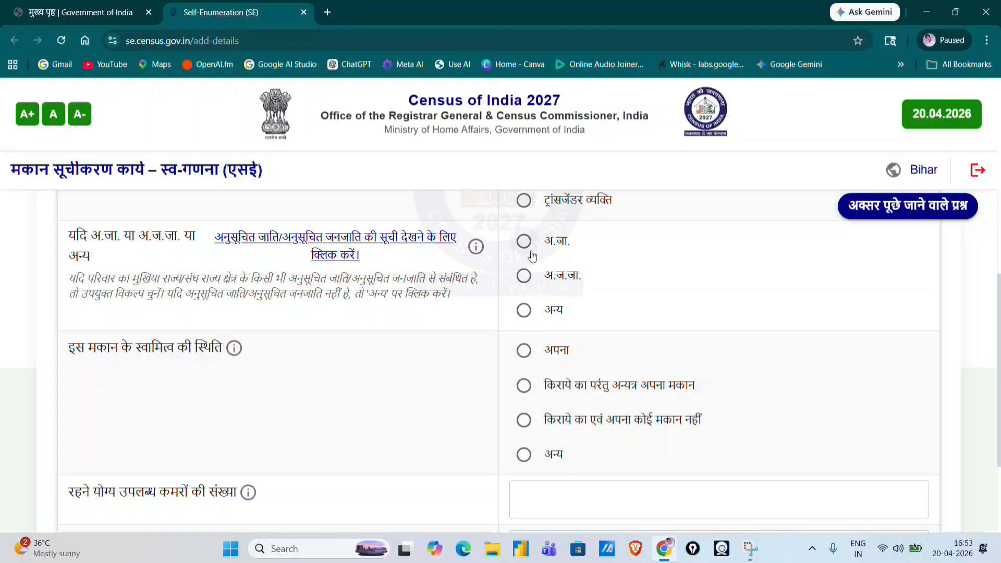
{"action": "left_click", "coordinate": [524, 311]}
{"action": "scroll", "coordinate": [375, 344], "scroll_direction": "down", "scroll_amount": 3}
{"action": "scroll", "coordinate": [375, 344], "scroll_direction": "up", "scroll_amount": 3}
{"action": "left_click", "coordinate": [524, 353]}
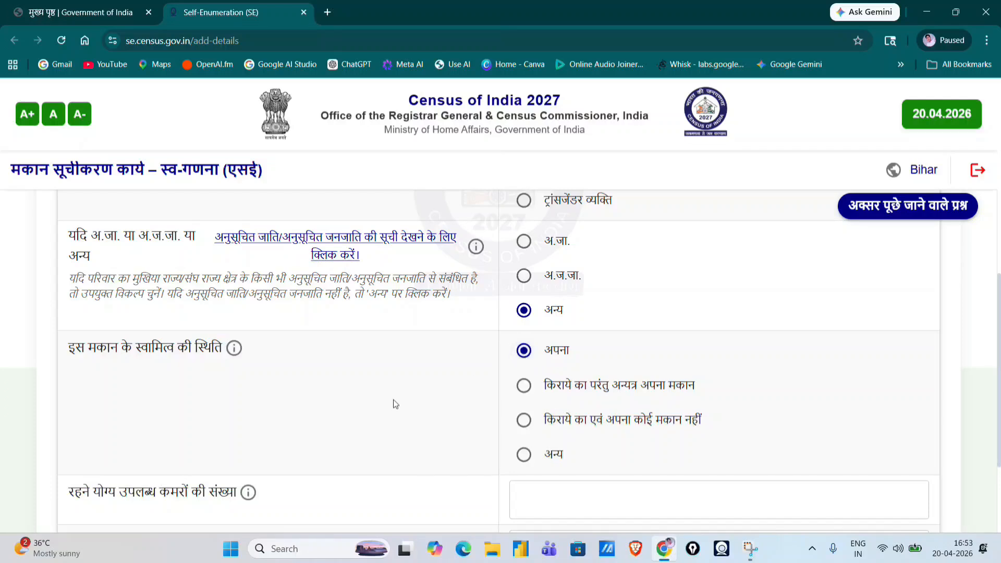
{"action": "scroll", "coordinate": [389, 402], "scroll_direction": "down", "scroll_amount": 3}
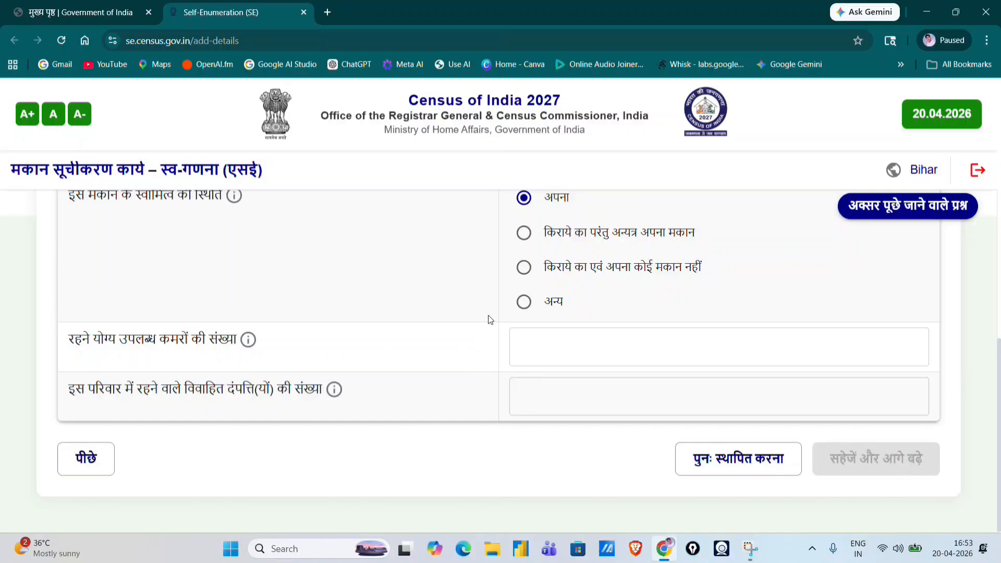
Step: Enter 1 habitable room and 1 married couple
{"action": "left_click", "coordinate": [524, 343]}
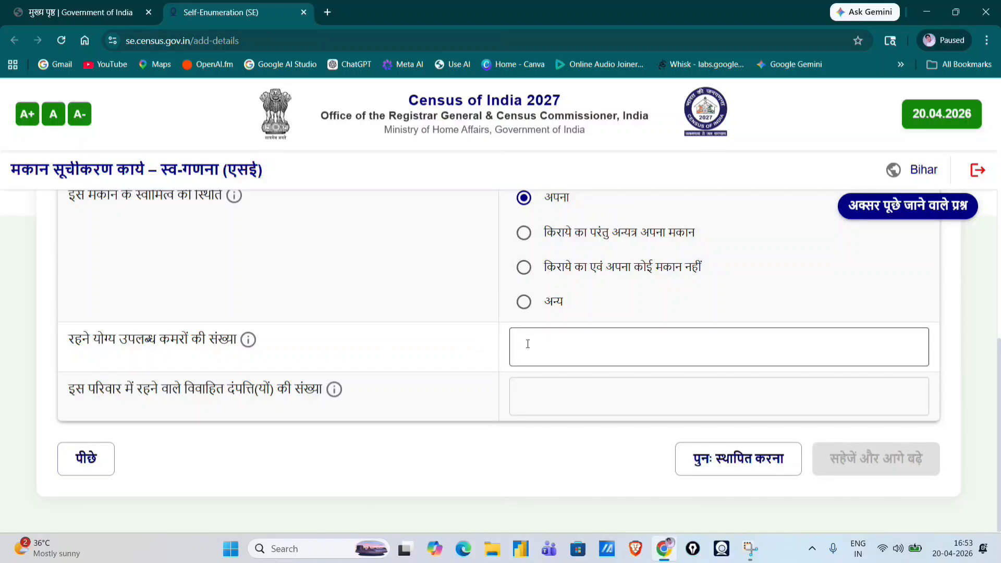
{"action": "left_click", "coordinate": [526, 342]}
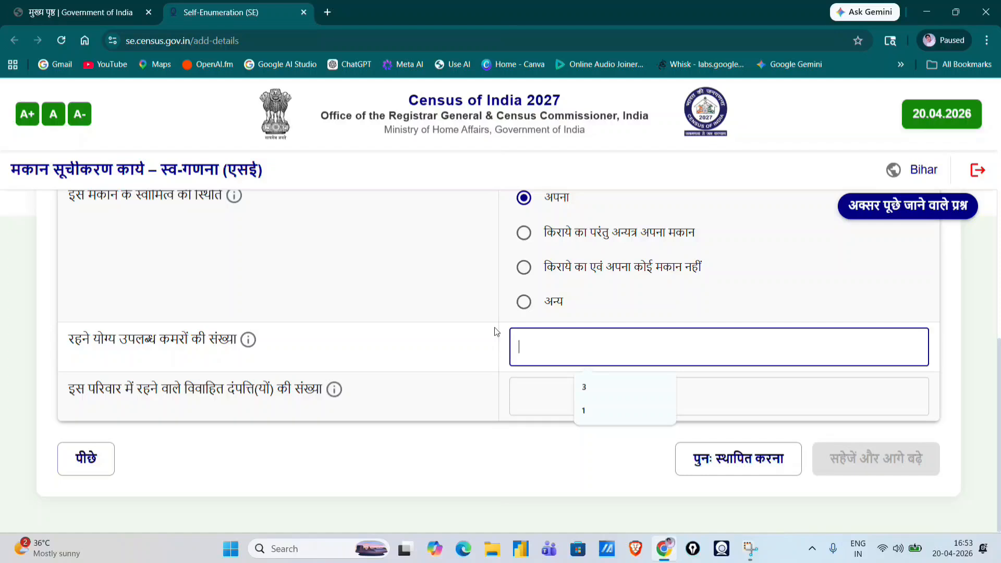
{"action": "type", "text": "1"}
{"action": "left_click", "coordinate": [447, 436]}
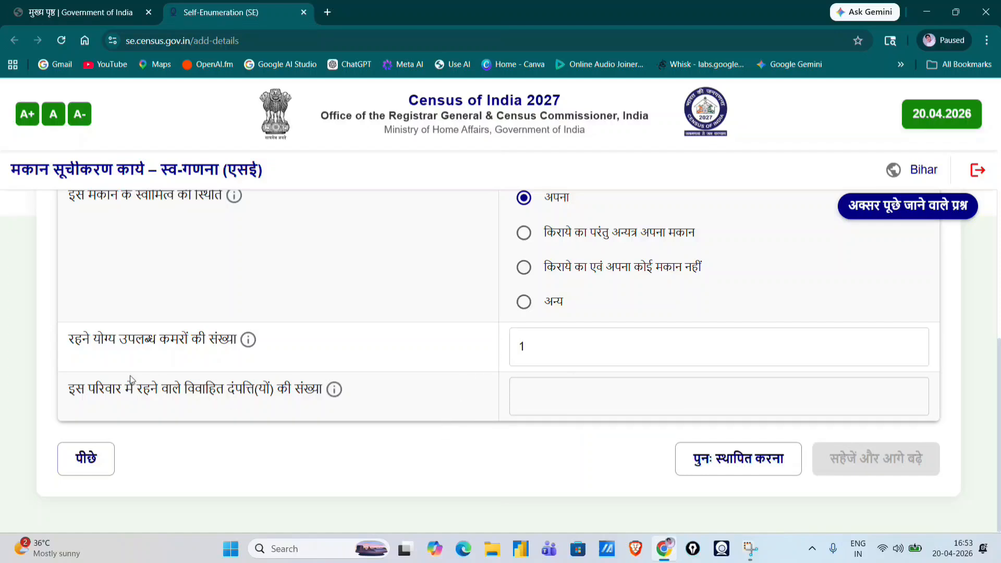
{"action": "left_click", "coordinate": [531, 393]}
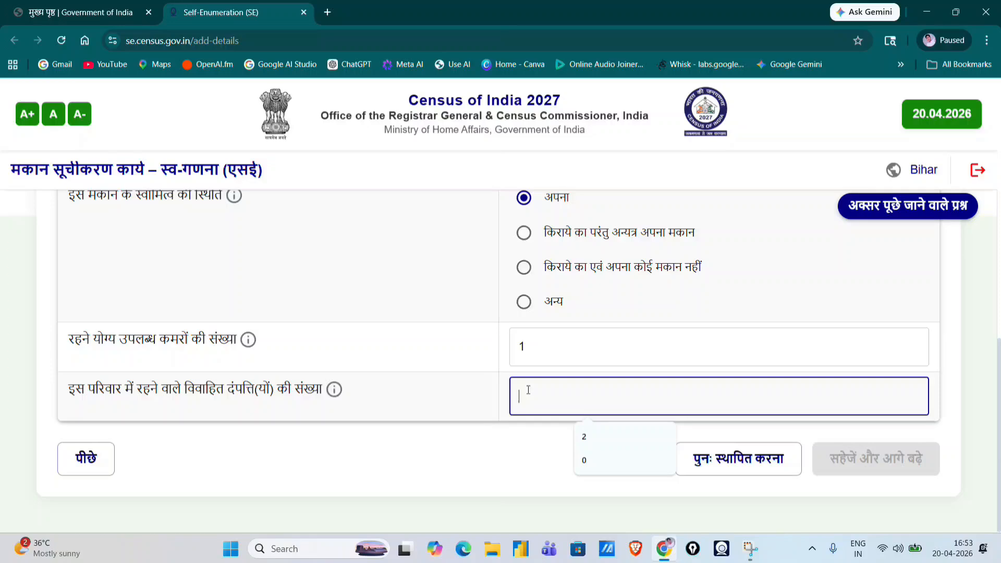
{"action": "type", "text": "1"}
{"action": "left_click", "coordinate": [488, 461]}
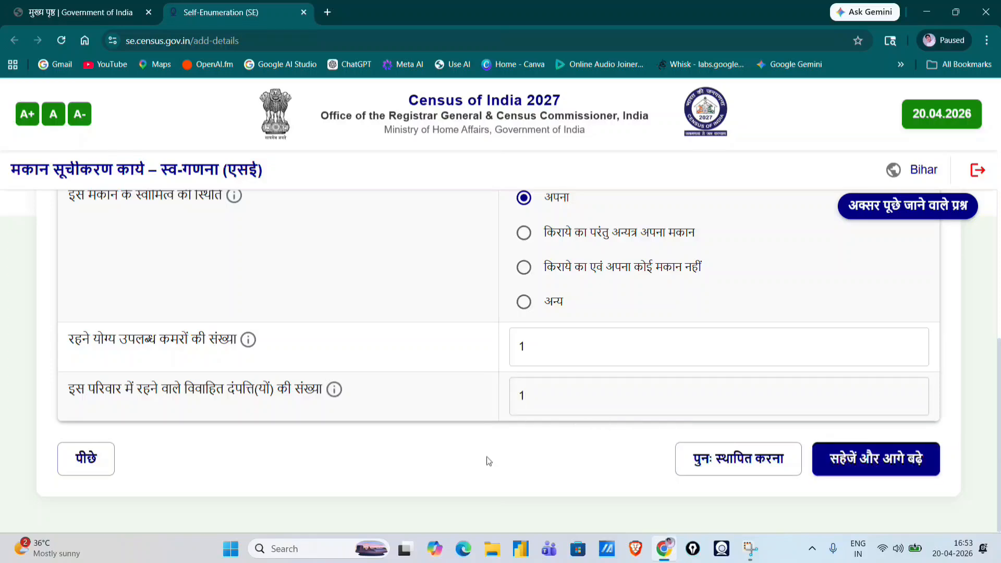
Step: Review the household information, then save it and confirm with हाँ
{"action": "scroll", "coordinate": [486, 457], "scroll_direction": "up", "scroll_amount": 7}
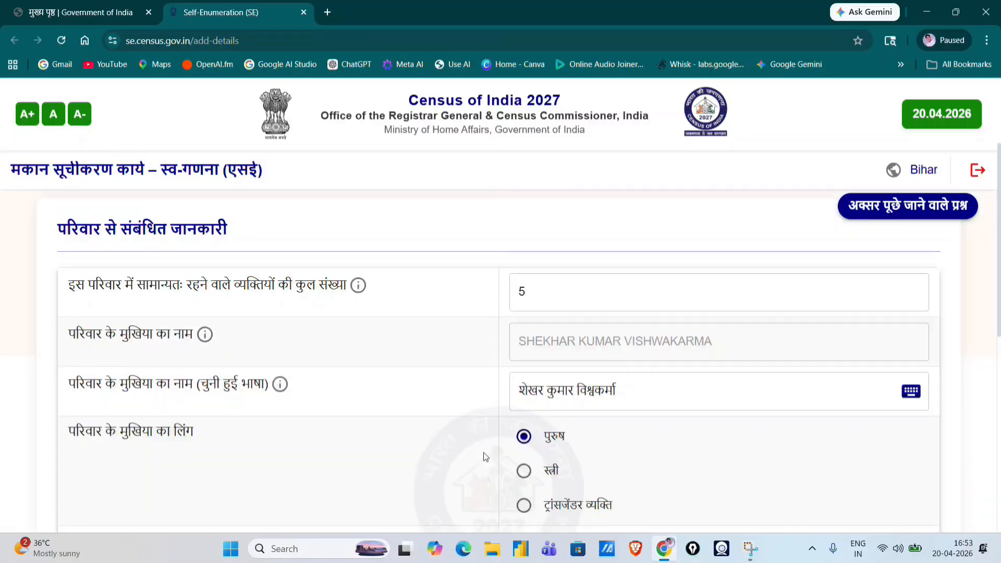
{"action": "scroll", "coordinate": [485, 456], "scroll_direction": "down", "scroll_amount": 7}
{"action": "scroll", "coordinate": [484, 453], "scroll_direction": "up", "scroll_amount": 7}
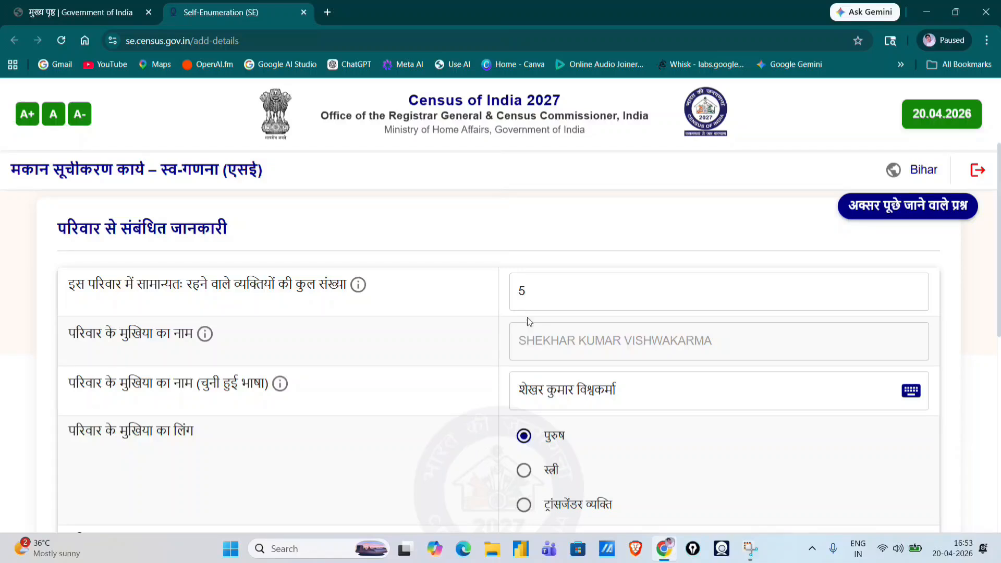
{"action": "left_click", "coordinate": [534, 290]}
{"action": "scroll", "coordinate": [454, 440], "scroll_direction": "down", "scroll_amount": 10}
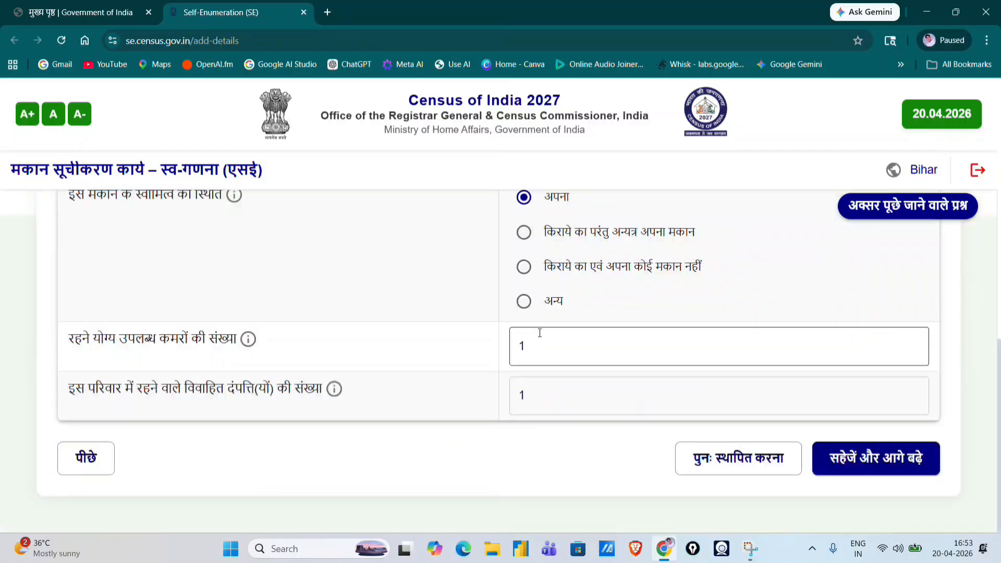
{"action": "left_click", "coordinate": [873, 461]}
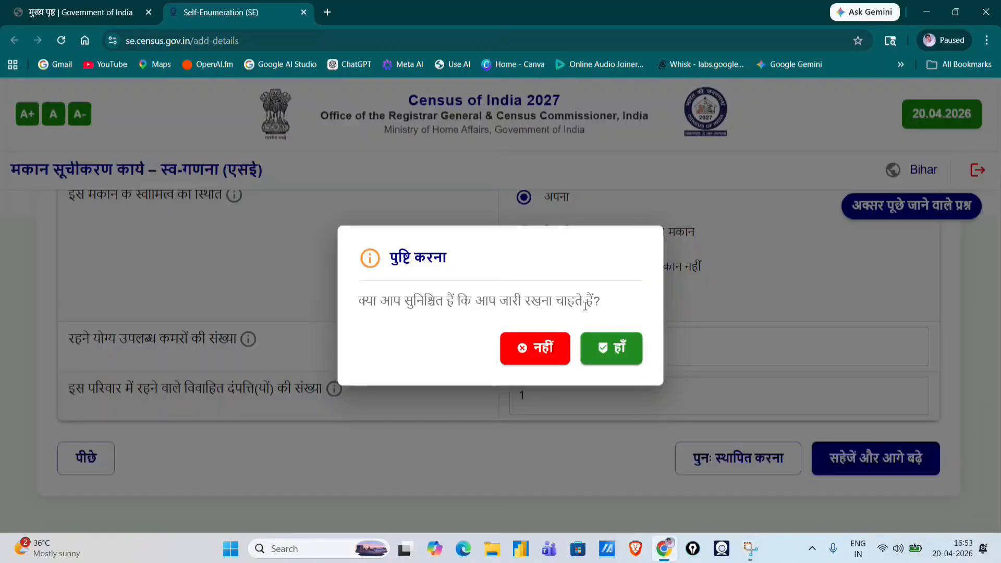
{"action": "left_click", "coordinate": [618, 348]}
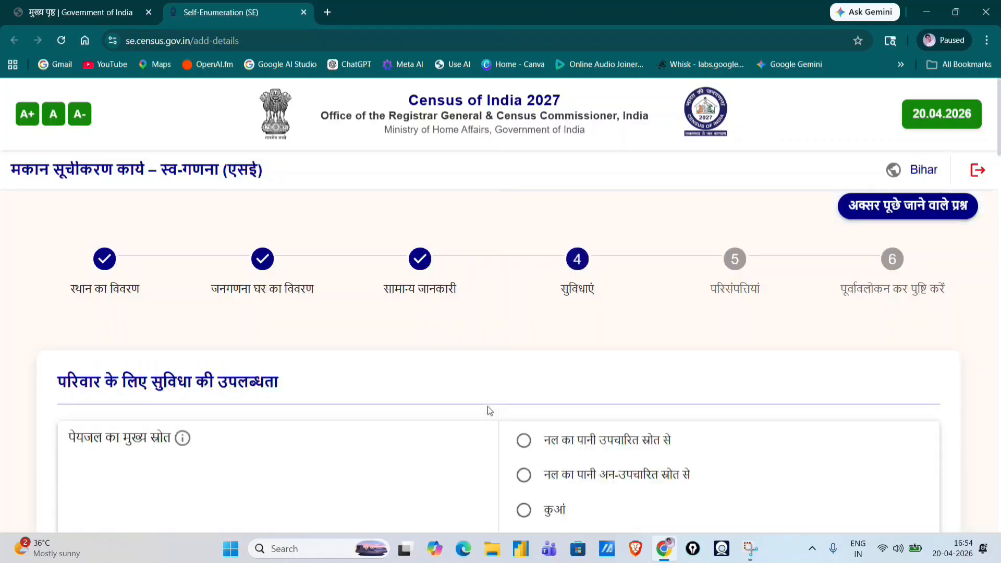
Step: Choose untreated tap water within the premises and electricity as the lighting source
{"action": "scroll", "coordinate": [277, 457], "scroll_direction": "down", "scroll_amount": 3}
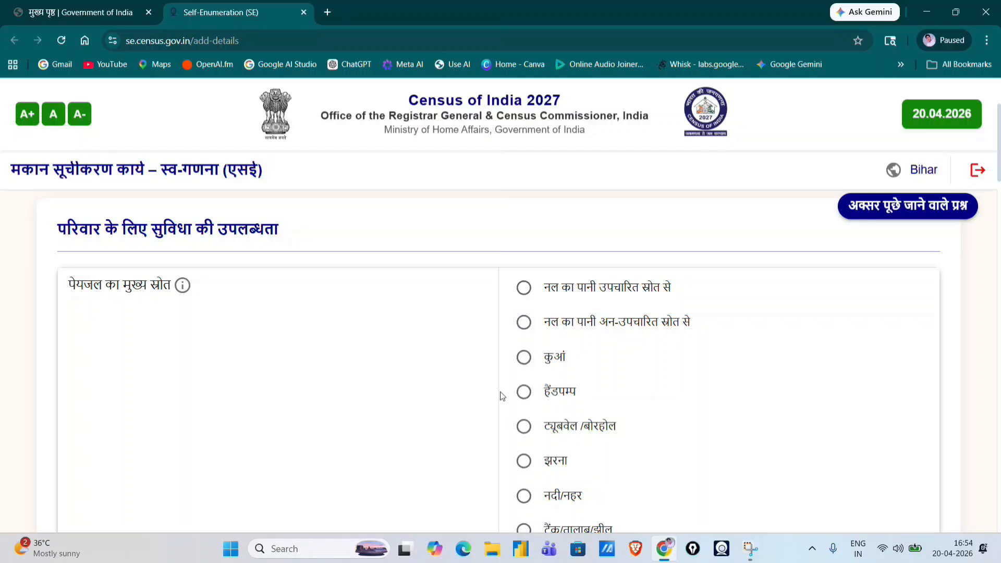
{"action": "scroll", "coordinate": [516, 431], "scroll_direction": "down", "scroll_amount": 3}
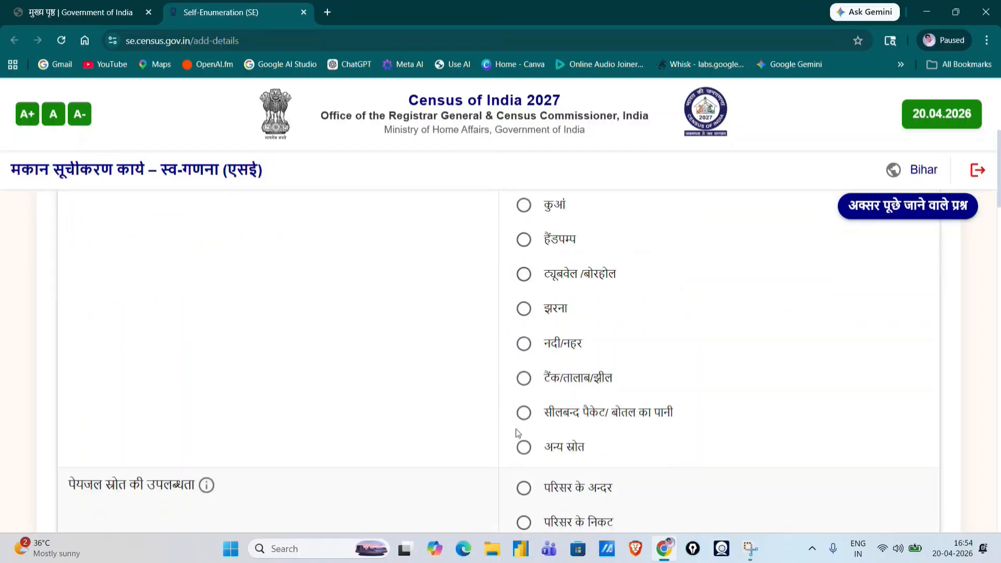
{"action": "scroll", "coordinate": [518, 435], "scroll_direction": "up", "scroll_amount": 6}
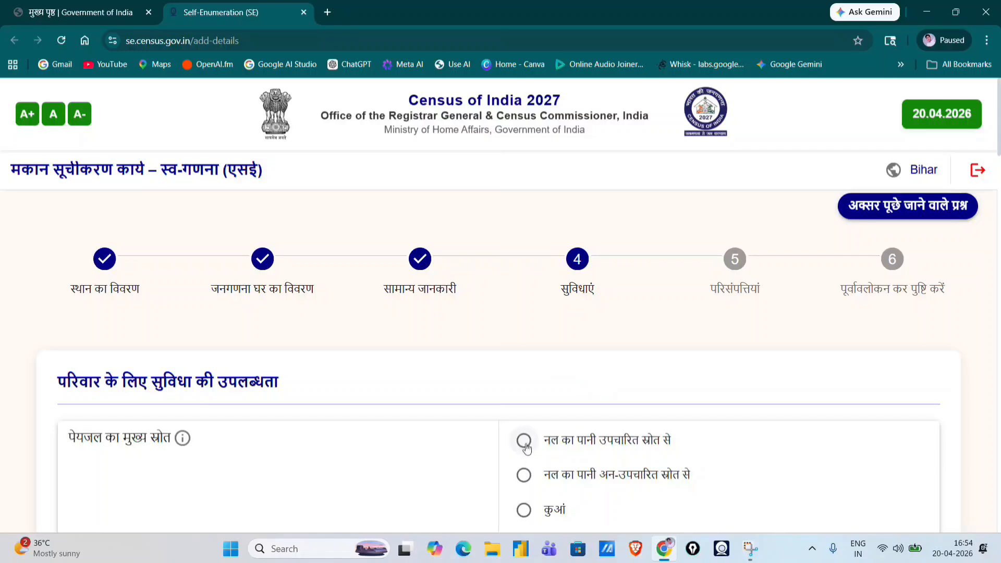
{"action": "left_click", "coordinate": [523, 475]}
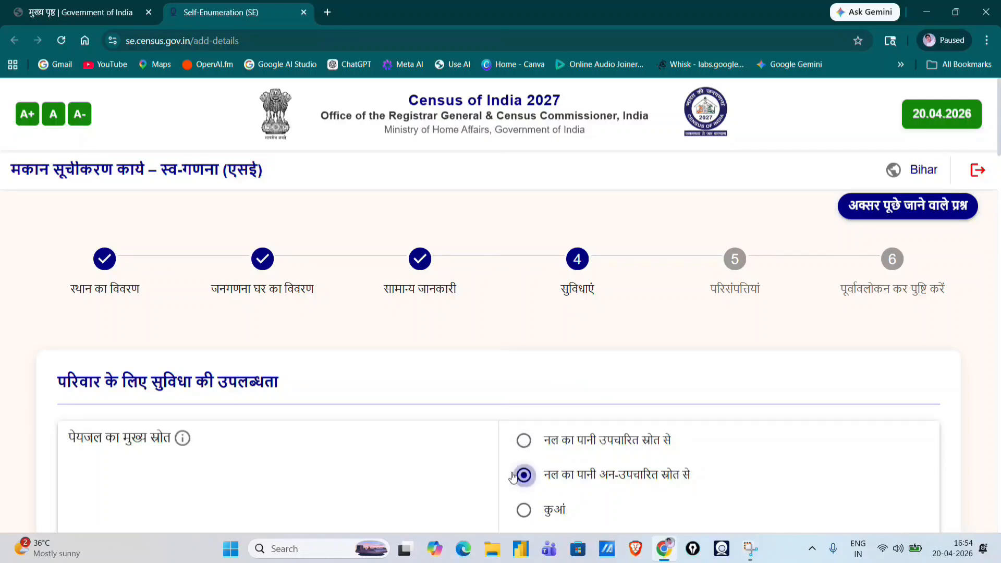
{"action": "scroll", "coordinate": [451, 454], "scroll_direction": "down", "scroll_amount": 6}
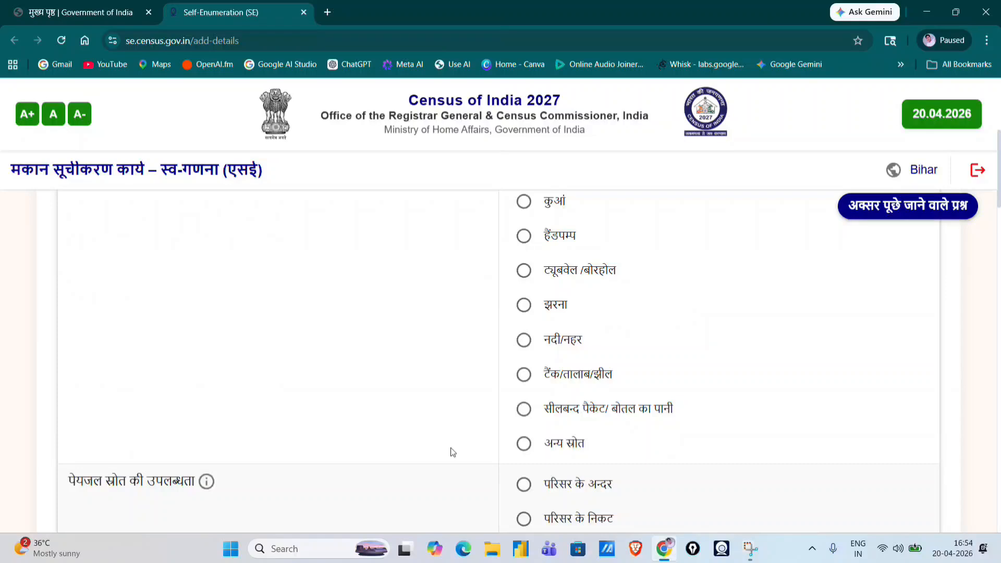
{"action": "scroll", "coordinate": [452, 452], "scroll_direction": "down", "scroll_amount": 3}
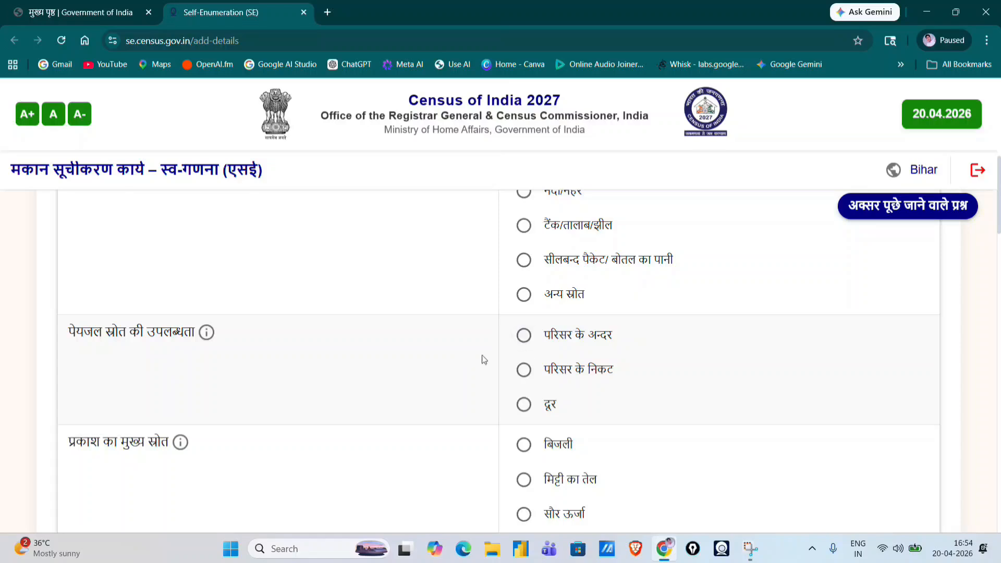
{"action": "left_click", "coordinate": [524, 342]}
{"action": "scroll", "coordinate": [406, 378], "scroll_direction": "down", "scroll_amount": 1}
{"action": "scroll", "coordinate": [405, 378], "scroll_direction": "down", "scroll_amount": 3}
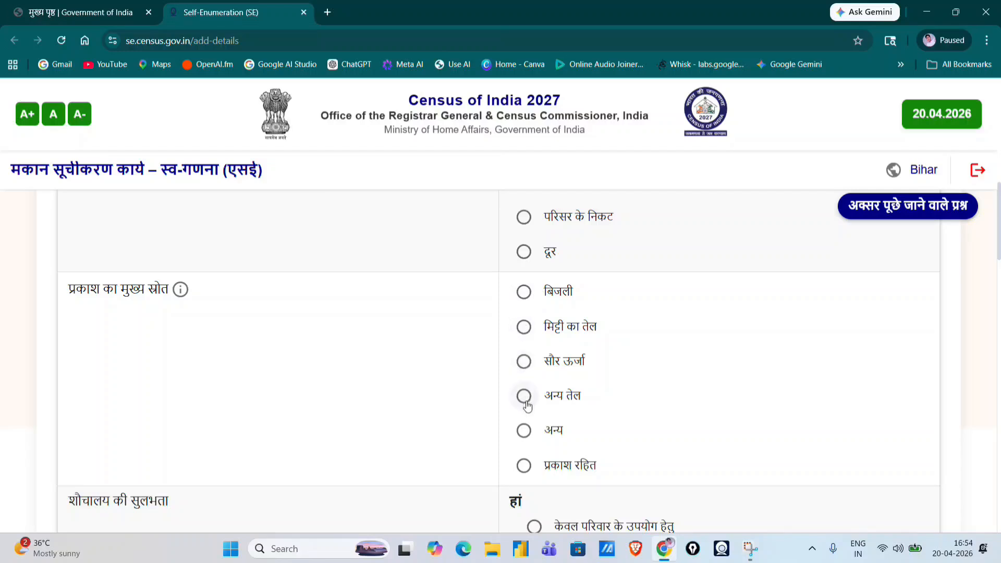
{"action": "left_click", "coordinate": [524, 292]}
Step: Mark the toilet as a shared septic-tank toilet and wastewater as having no drainage
{"action": "scroll", "coordinate": [401, 372], "scroll_direction": "down", "scroll_amount": 5}
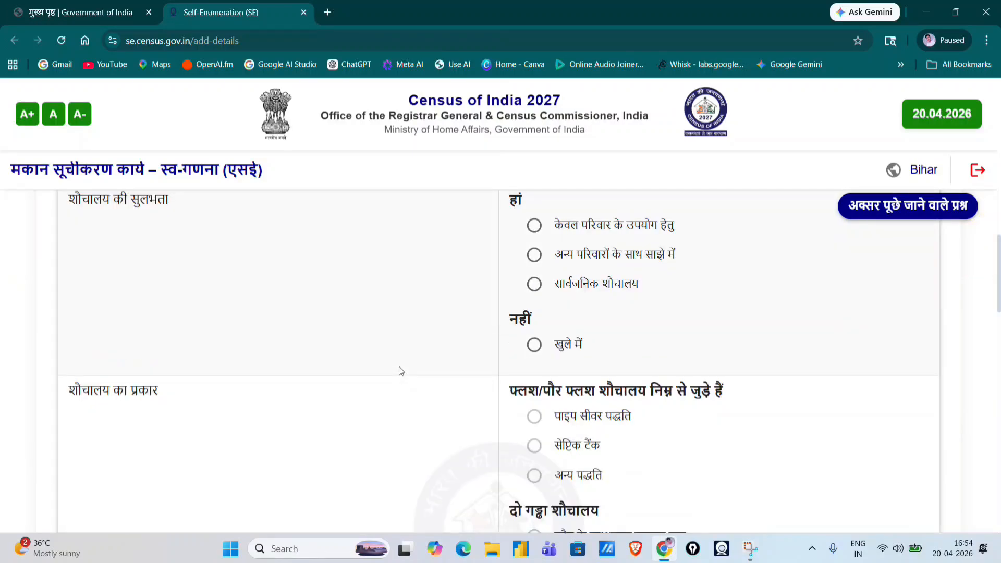
{"action": "scroll", "coordinate": [401, 371], "scroll_direction": "up", "scroll_amount": 3}
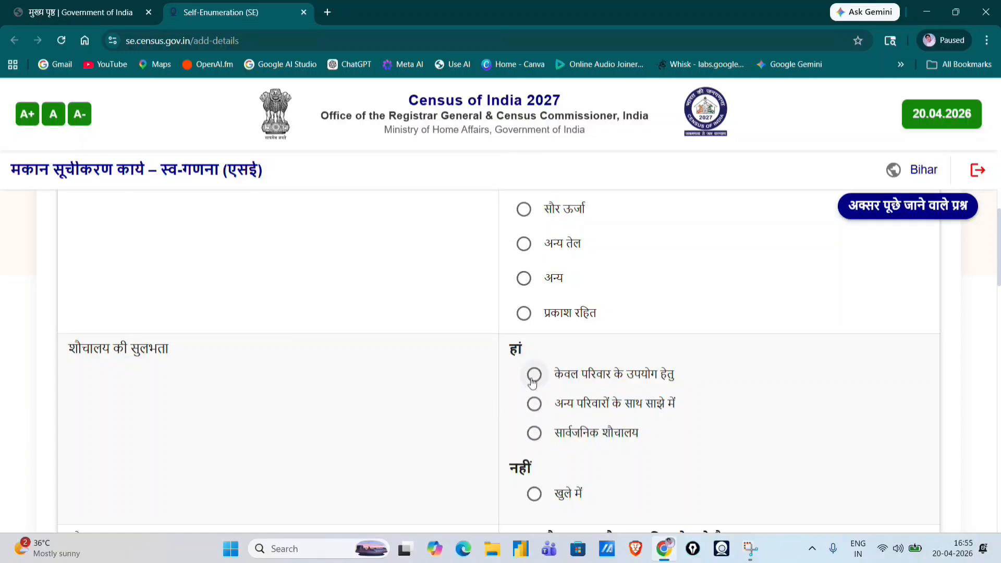
{"action": "left_click", "coordinate": [534, 409]}
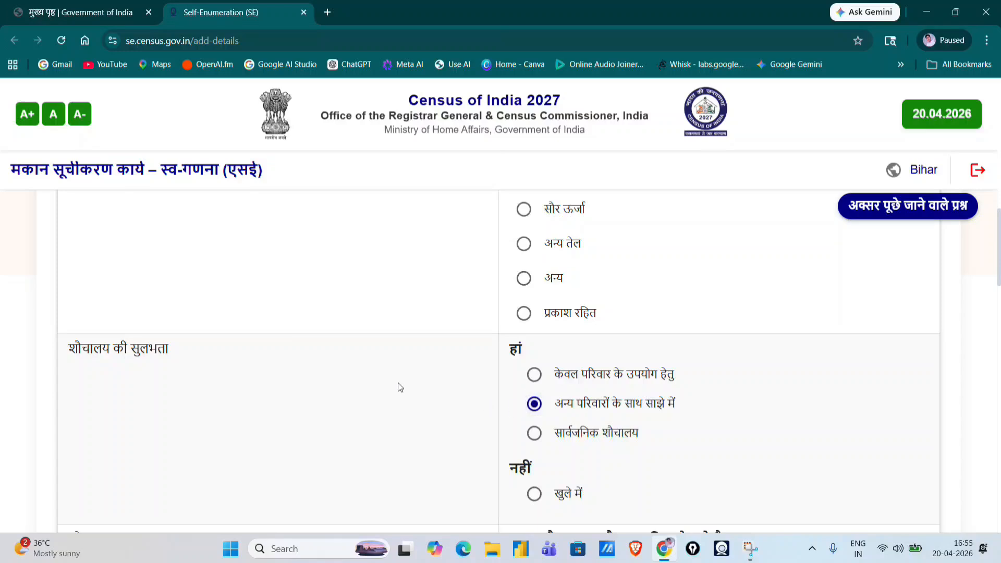
{"action": "scroll", "coordinate": [398, 382], "scroll_direction": "down", "scroll_amount": 3}
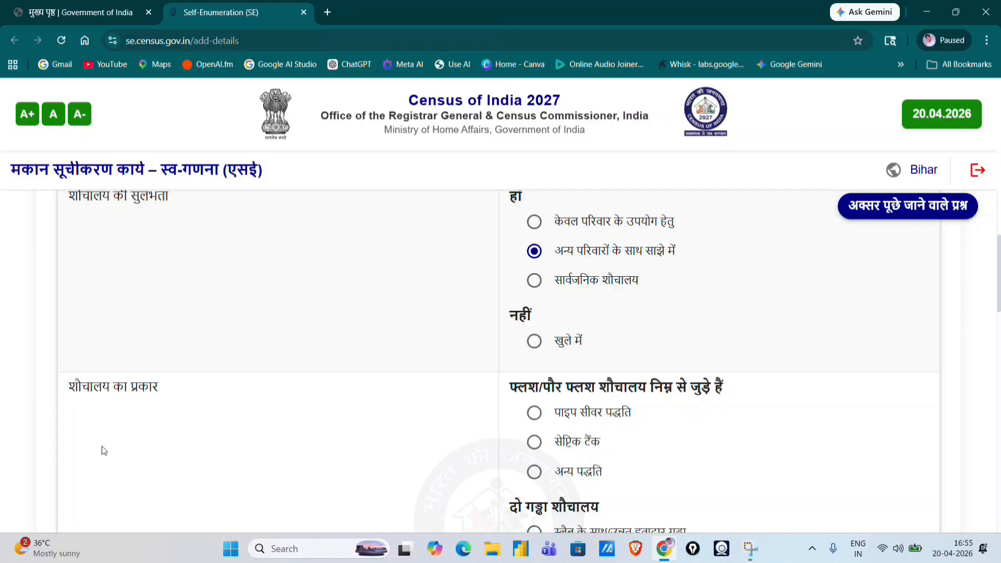
{"action": "scroll", "coordinate": [106, 447], "scroll_direction": "down", "scroll_amount": 3}
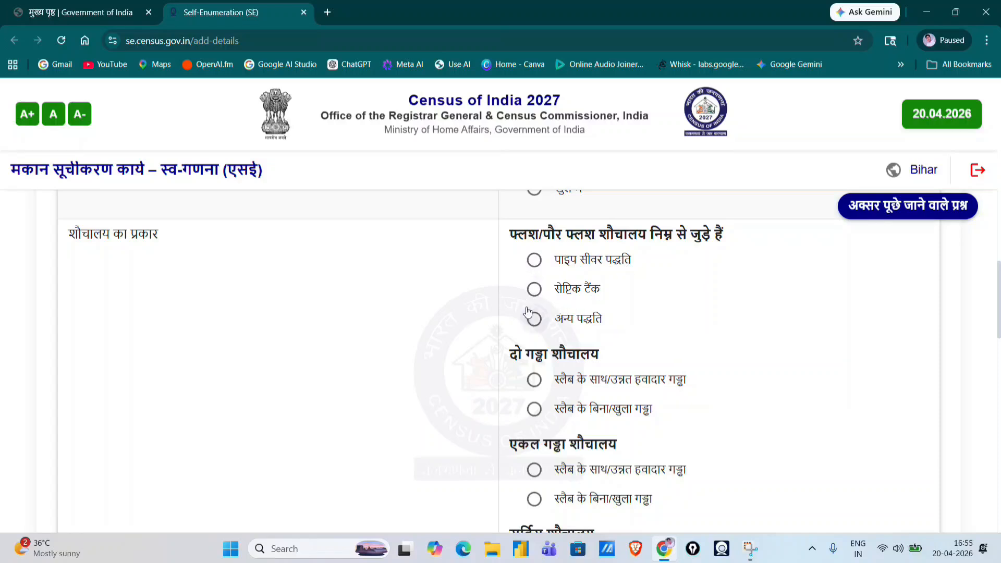
{"action": "left_click", "coordinate": [535, 290]}
{"action": "scroll", "coordinate": [436, 409], "scroll_direction": "down", "scroll_amount": 1}
{"action": "scroll", "coordinate": [435, 409], "scroll_direction": "down", "scroll_amount": 3}
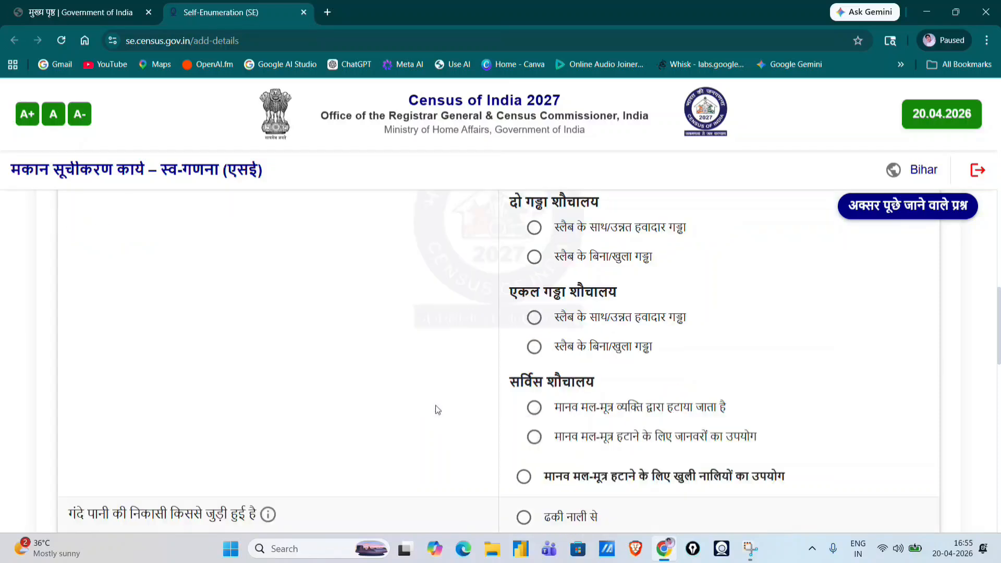
{"action": "scroll", "coordinate": [436, 410], "scroll_direction": "down", "scroll_amount": 3}
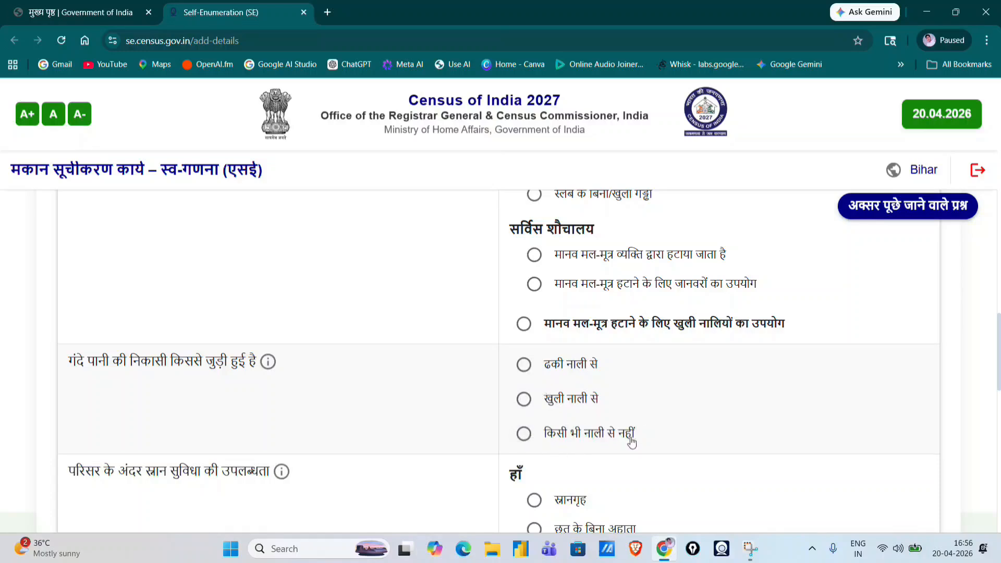
{"action": "left_click", "coordinate": [522, 438]}
Step: Record a bathroom within premises and LPG/PNG for kitchen and cooking fuel, then save and confirm
{"action": "scroll", "coordinate": [429, 396], "scroll_direction": "down", "scroll_amount": 3}
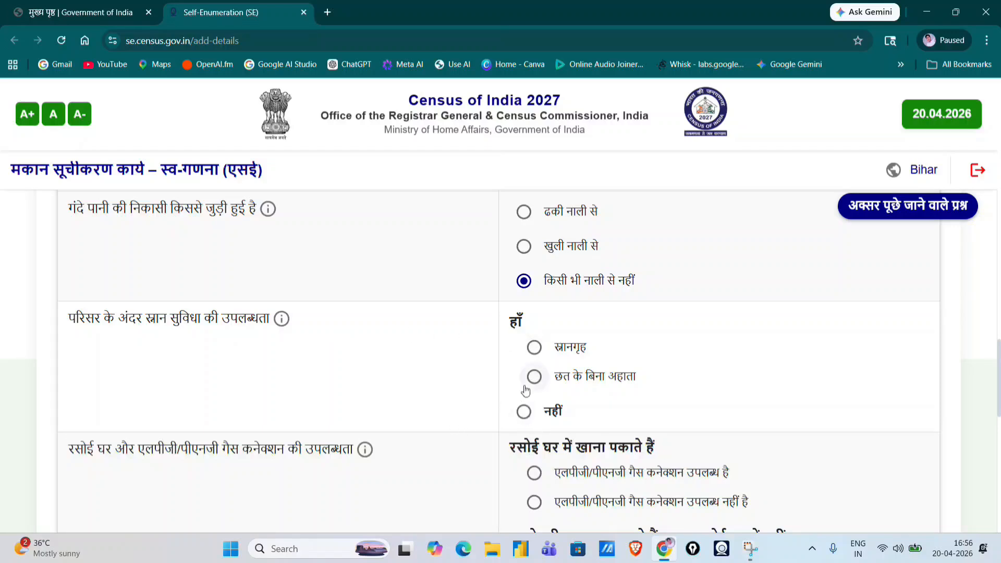
{"action": "left_click", "coordinate": [534, 348]}
{"action": "scroll", "coordinate": [356, 352], "scroll_direction": "down", "scroll_amount": 3}
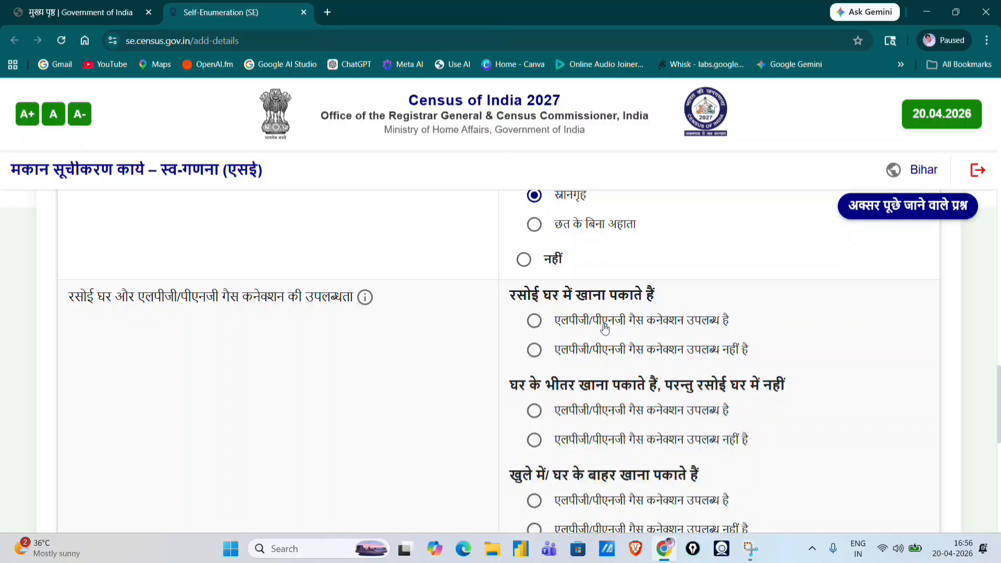
{"action": "left_click", "coordinate": [533, 324]}
{"action": "scroll", "coordinate": [364, 386], "scroll_direction": "down", "scroll_amount": 3}
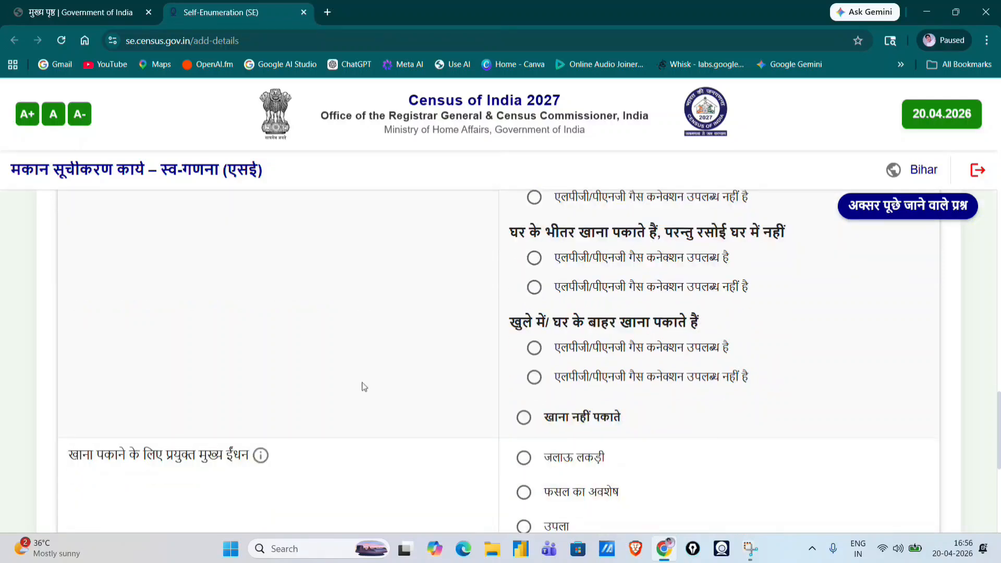
{"action": "scroll", "coordinate": [364, 386], "scroll_direction": "down", "scroll_amount": 3}
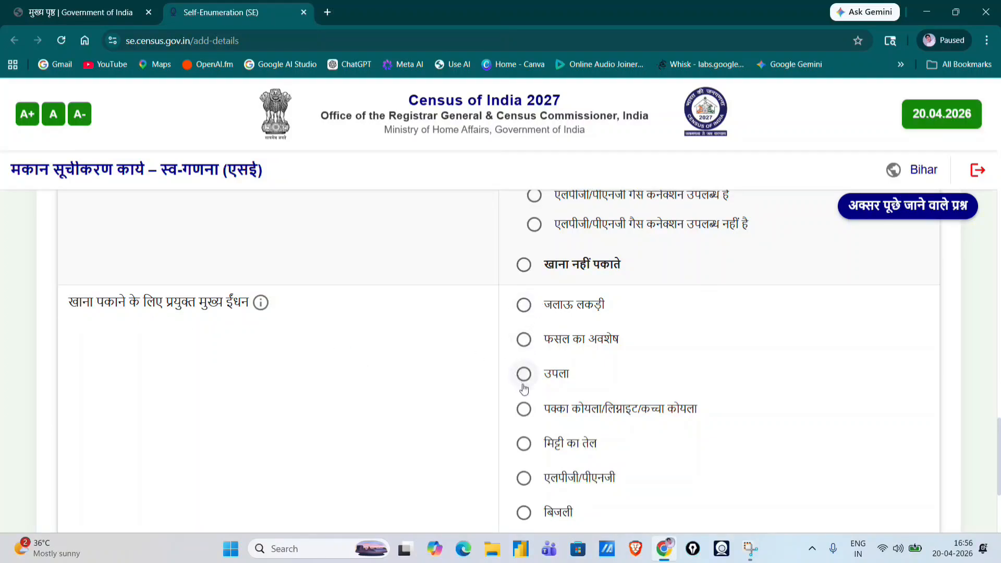
{"action": "scroll", "coordinate": [418, 405], "scroll_direction": "down", "scroll_amount": 3}
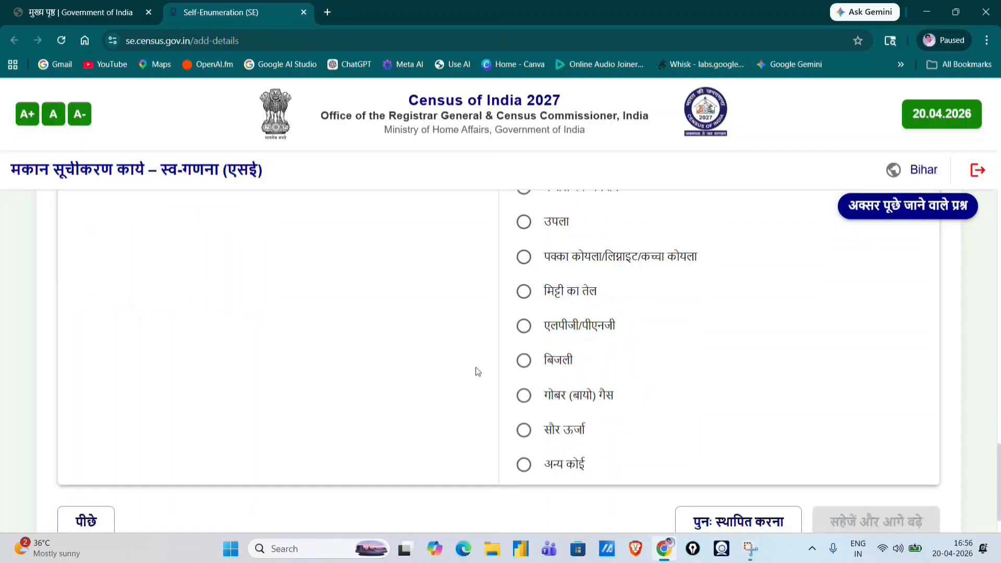
{"action": "left_click", "coordinate": [524, 327]}
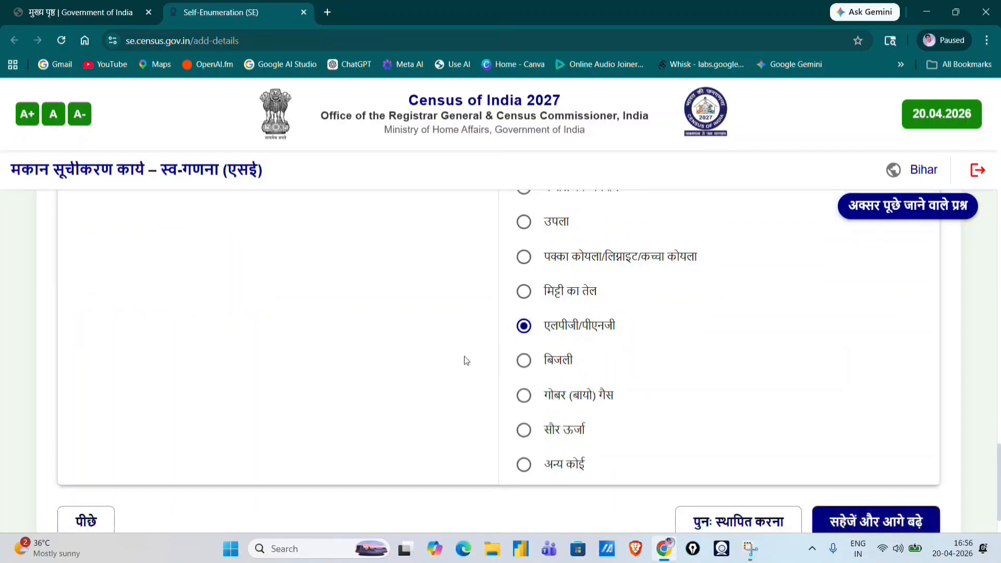
{"action": "scroll", "coordinate": [467, 357], "scroll_direction": "down", "scroll_amount": 2}
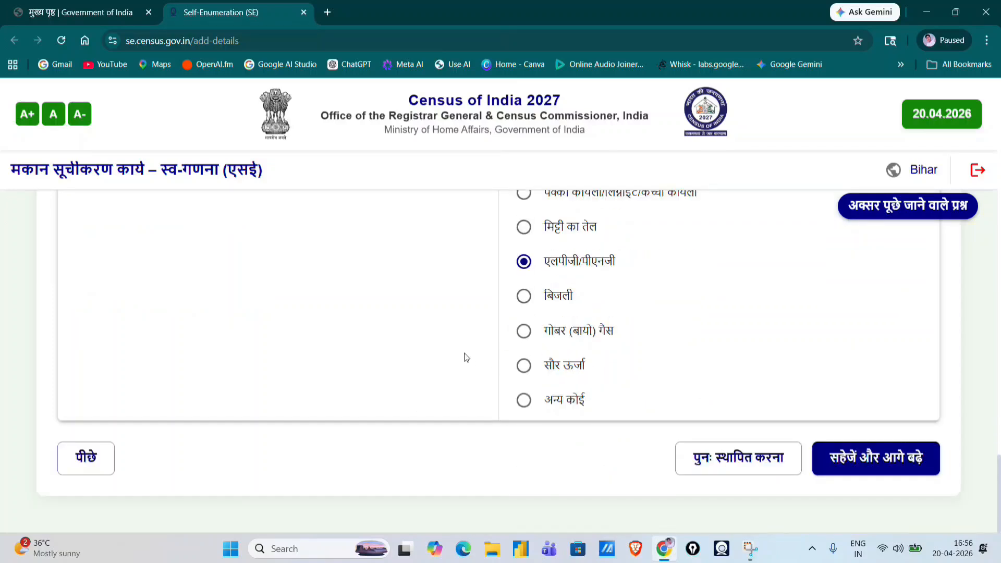
{"action": "left_click", "coordinate": [878, 458]}
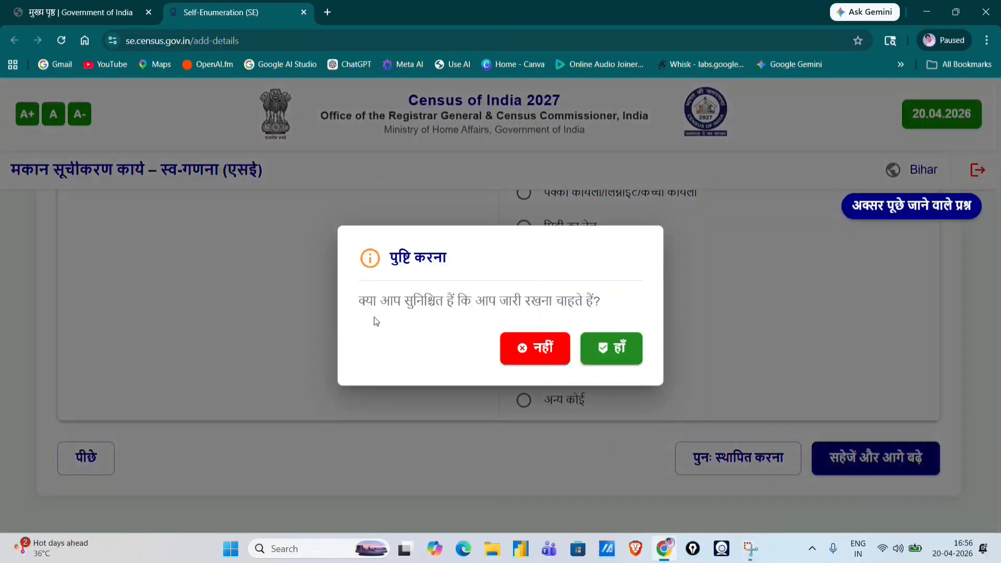
{"action": "left_click", "coordinate": [614, 351]}
Step: Record radio on mobile/smartphone and answer नहीं for television
{"action": "scroll", "coordinate": [275, 387], "scroll_direction": "down", "scroll_amount": 1}
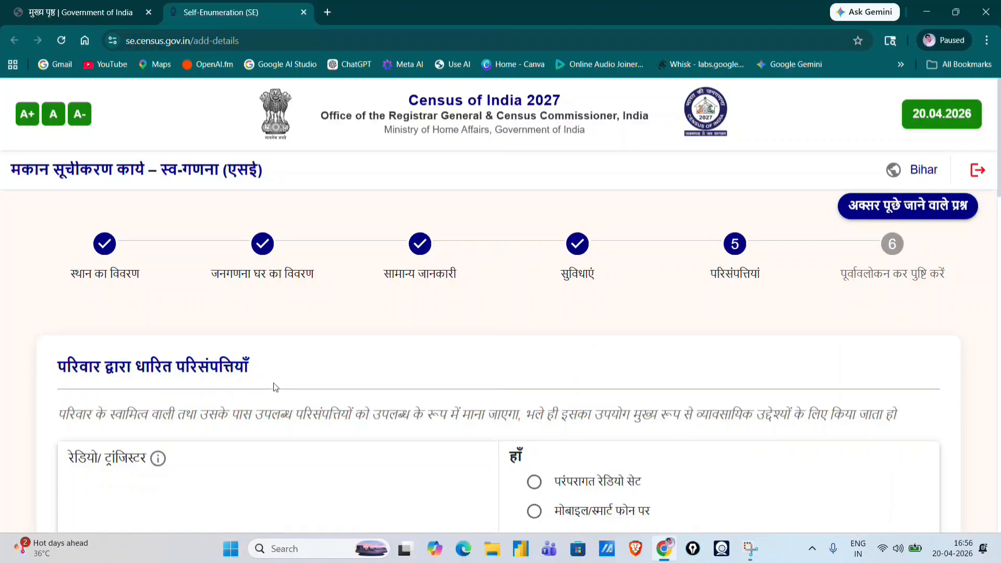
{"action": "scroll", "coordinate": [275, 384], "scroll_direction": "down", "scroll_amount": 2}
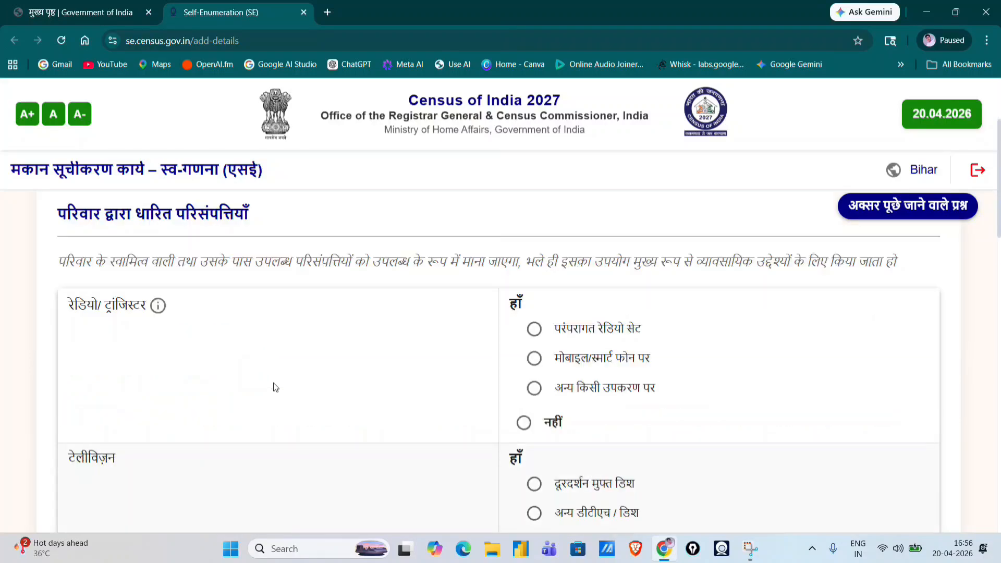
{"action": "scroll", "coordinate": [190, 365], "scroll_direction": "down", "scroll_amount": 2}
{"action": "scroll", "coordinate": [85, 342], "scroll_direction": "up", "scroll_amount": 2}
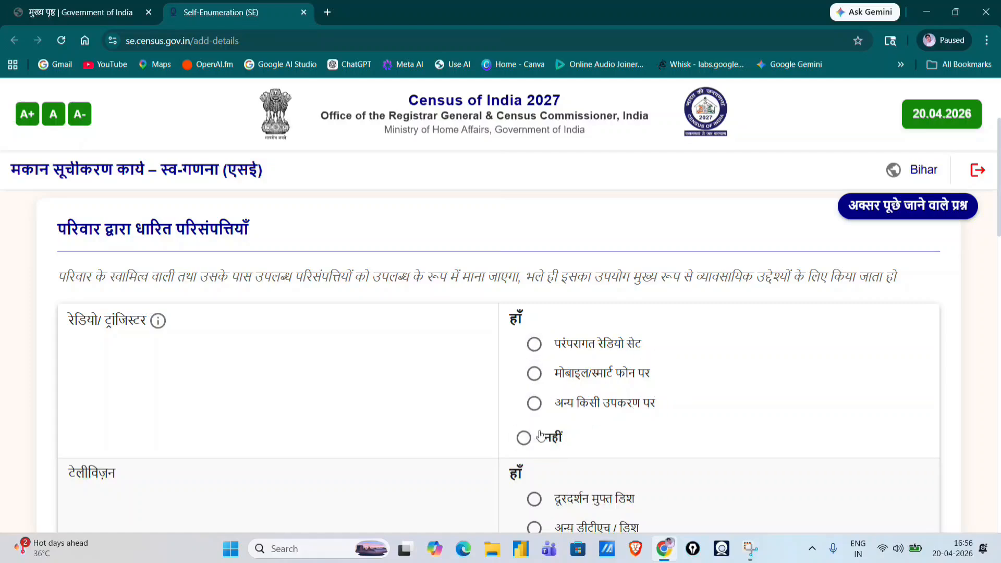
{"action": "left_click", "coordinate": [519, 383]}
{"action": "scroll", "coordinate": [401, 395], "scroll_direction": "down", "scroll_amount": 3}
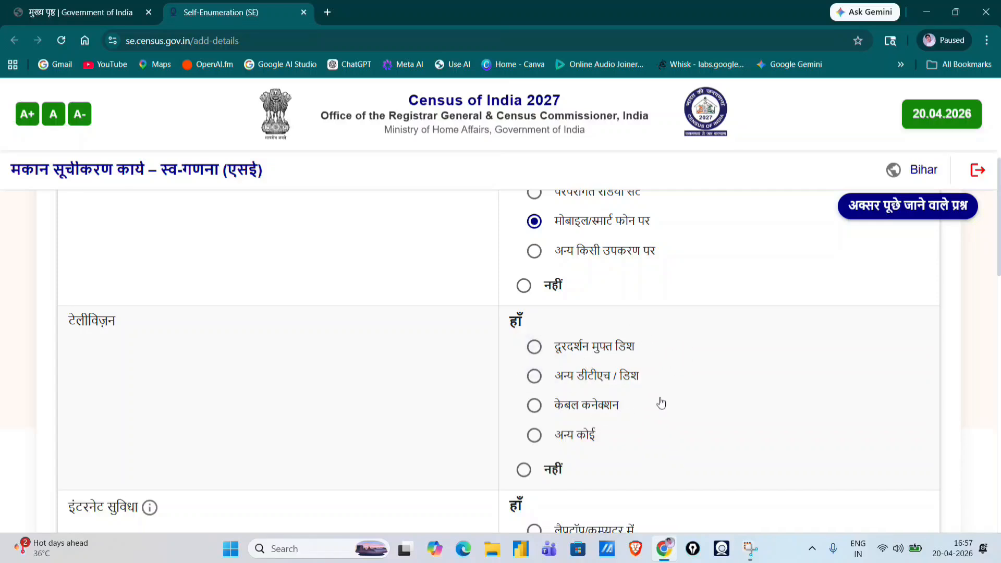
{"action": "left_click", "coordinate": [534, 348]}
{"action": "scroll", "coordinate": [412, 356], "scroll_direction": "down", "scroll_amount": 3}
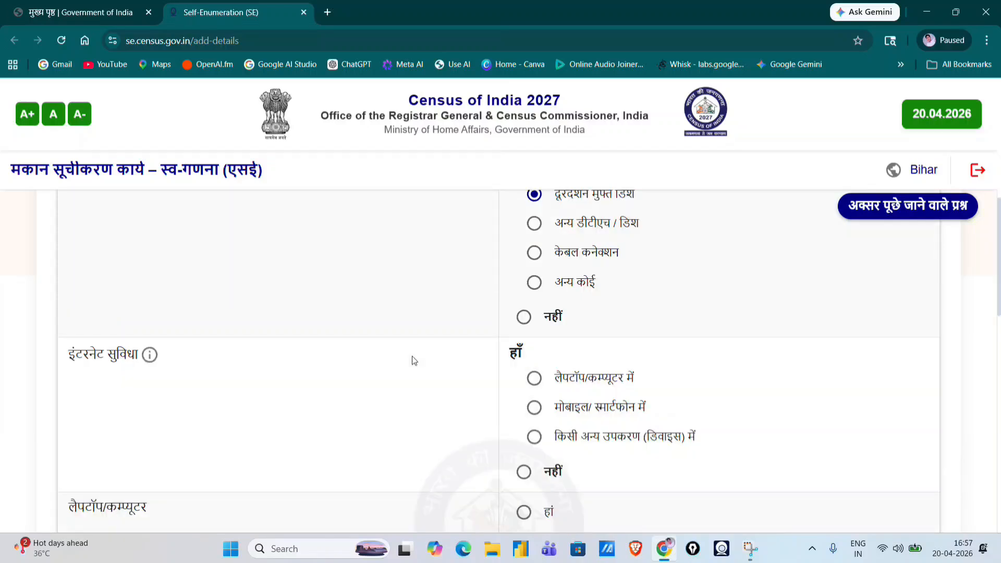
{"action": "scroll", "coordinate": [414, 361], "scroll_direction": "up", "scroll_amount": 3}
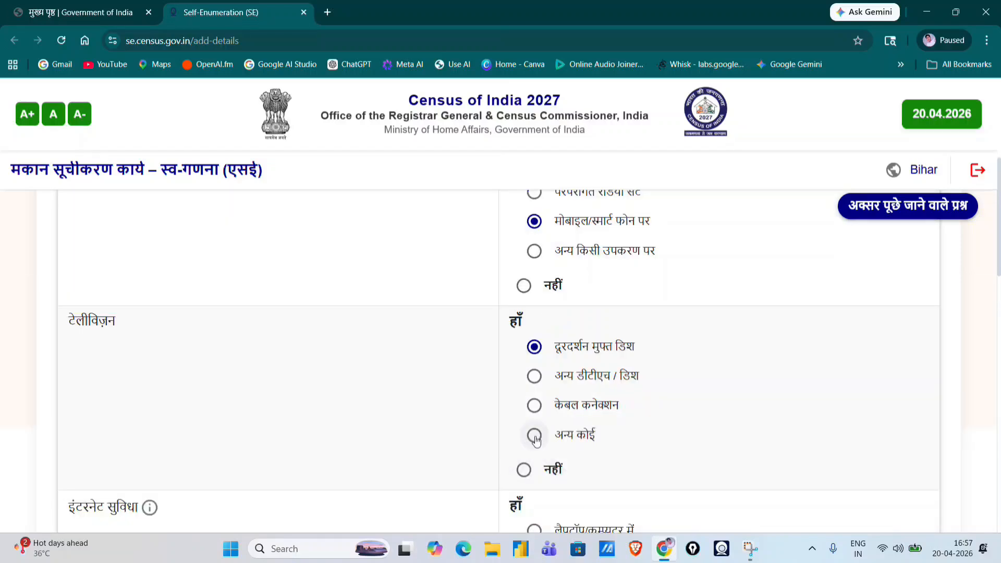
{"action": "left_click", "coordinate": [522, 470]}
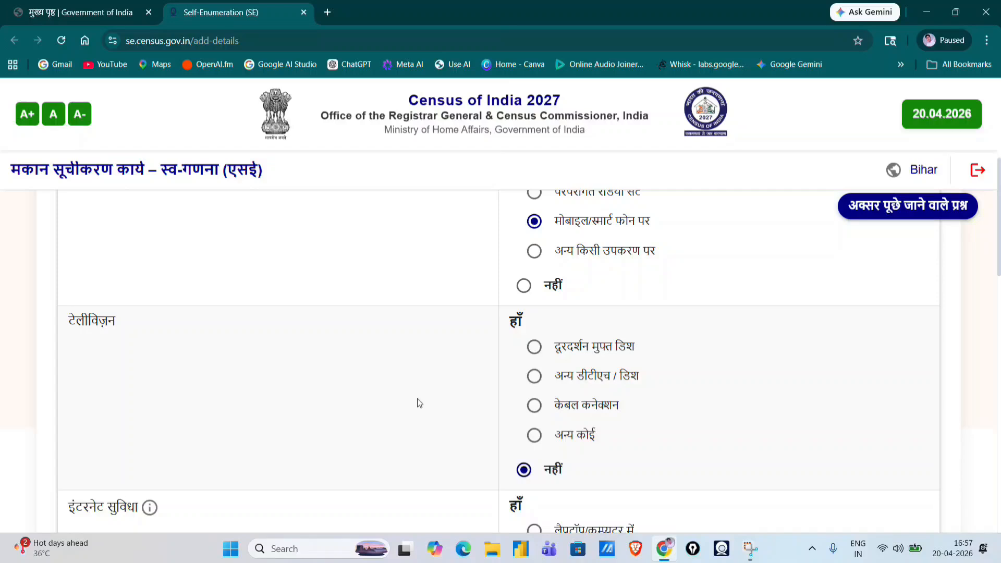
Step: Record internet via mobile, no laptop/computer, and a smartphone as the telephone
{"action": "scroll", "coordinate": [417, 403], "scroll_direction": "down", "scroll_amount": 6}
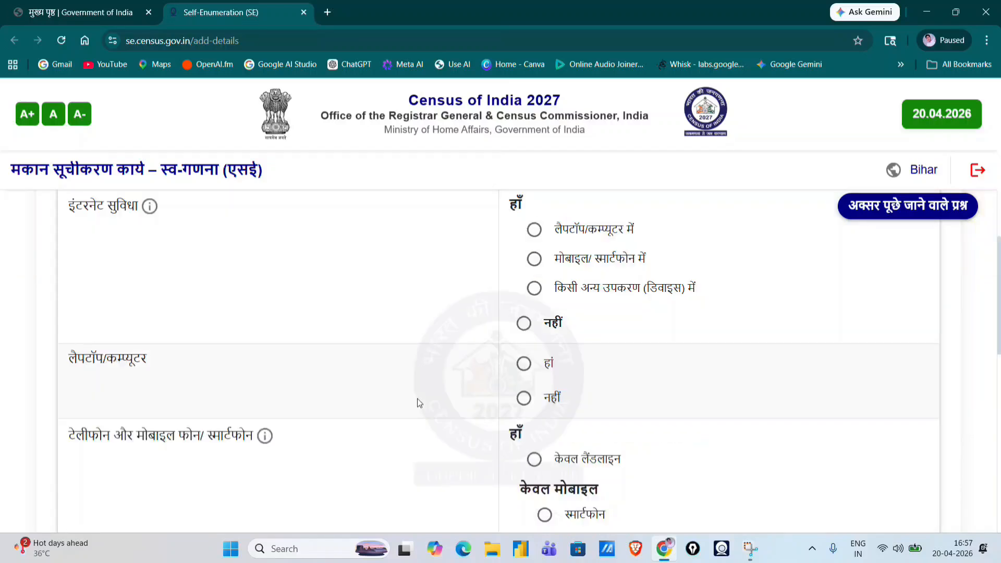
{"action": "scroll", "coordinate": [419, 403], "scroll_direction": "up", "scroll_amount": 3}
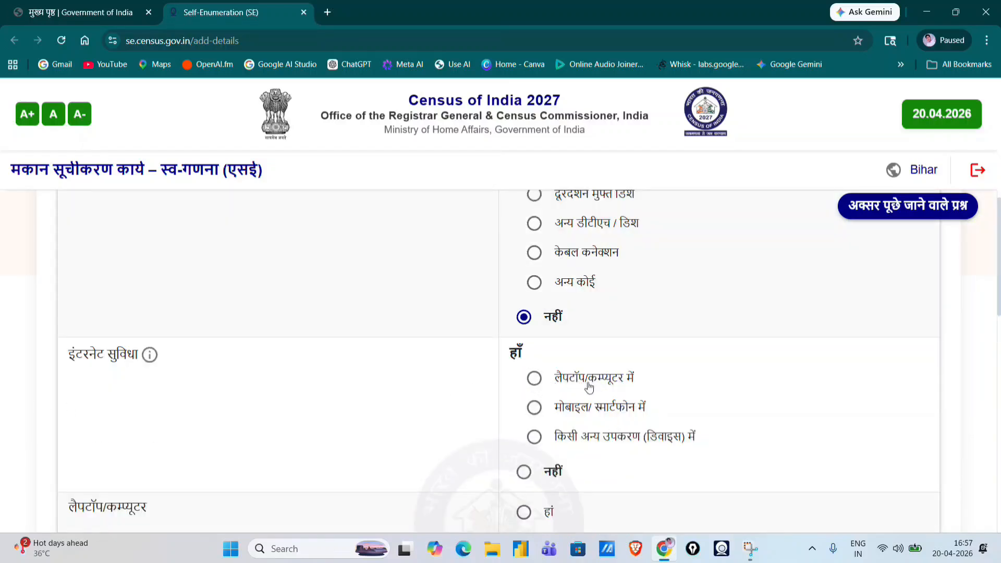
{"action": "left_click", "coordinate": [534, 408]}
{"action": "scroll", "coordinate": [404, 405], "scroll_direction": "down", "scroll_amount": 3}
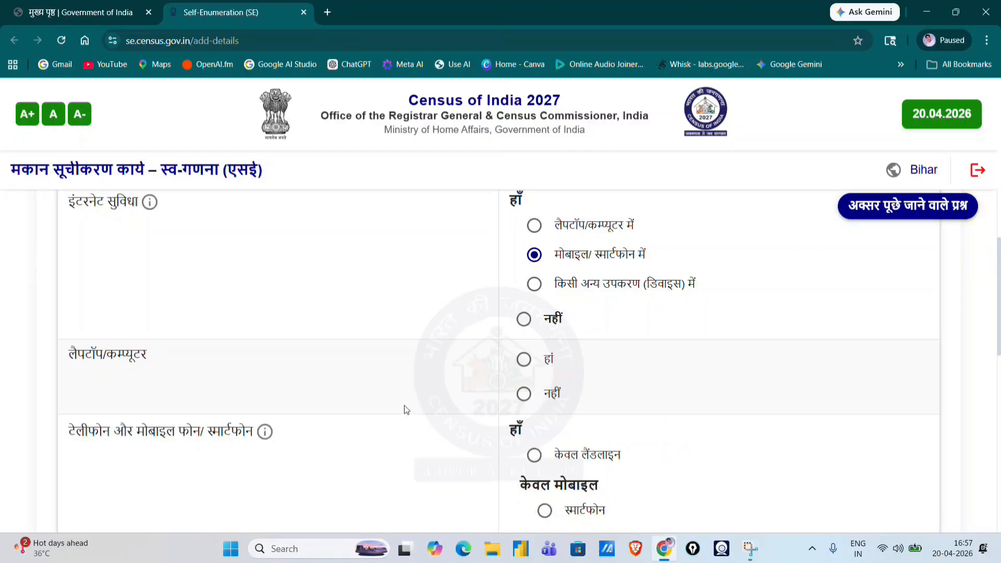
{"action": "scroll", "coordinate": [405, 405], "scroll_direction": "down", "scroll_amount": 3}
{"action": "scroll", "coordinate": [402, 404], "scroll_direction": "up", "scroll_amount": 3}
{"action": "left_click", "coordinate": [526, 397]}
{"action": "scroll", "coordinate": [353, 469], "scroll_direction": "down", "scroll_amount": 3}
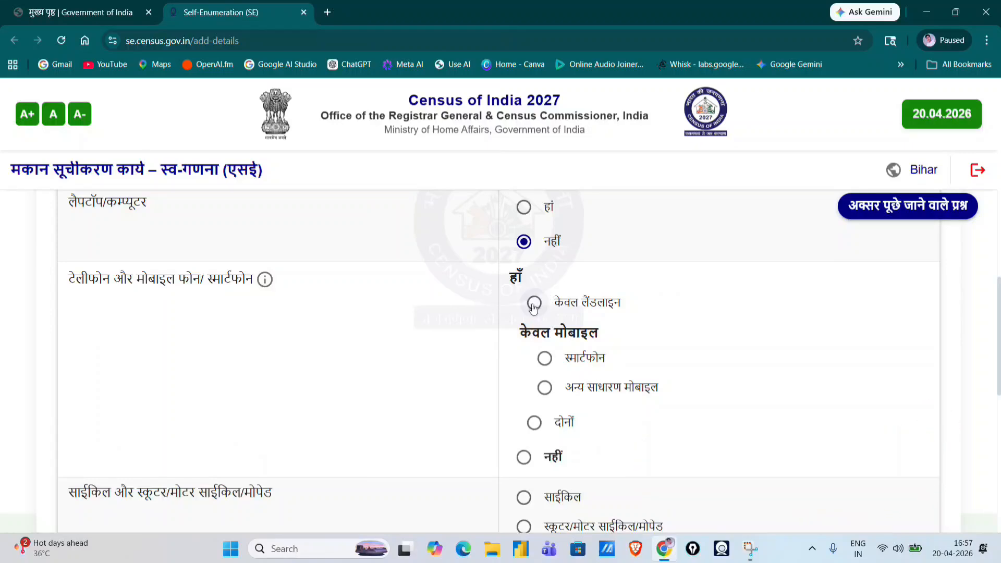
{"action": "left_click", "coordinate": [543, 360]}
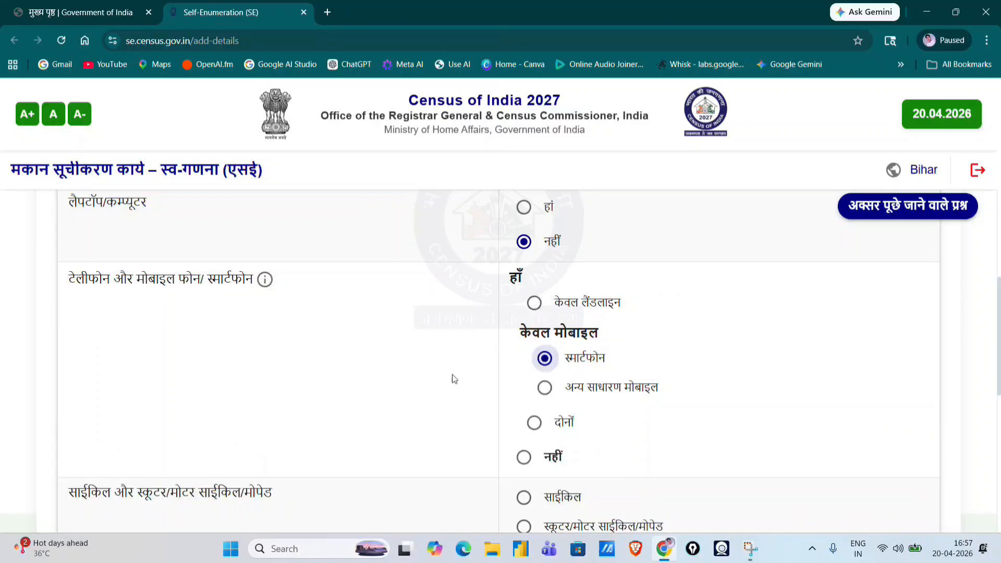
{"action": "scroll", "coordinate": [362, 386], "scroll_direction": "down", "scroll_amount": 3}
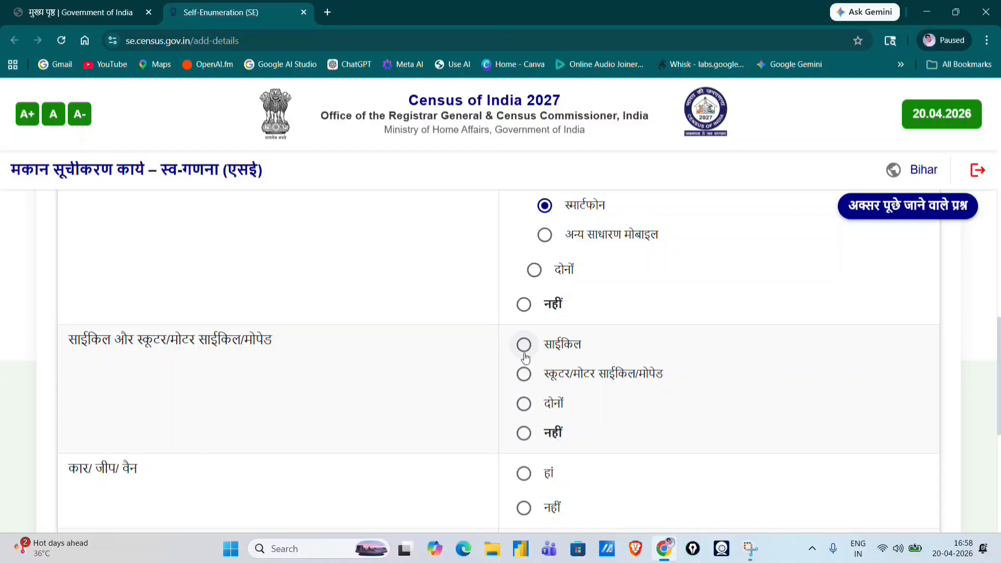
Step: Choose scooter/motorcycle/moped, नहीं for car and गेहूँ as main grain, then save and confirm
{"action": "left_click", "coordinate": [524, 375]}
{"action": "scroll", "coordinate": [430, 392], "scroll_direction": "down", "scroll_amount": 3}
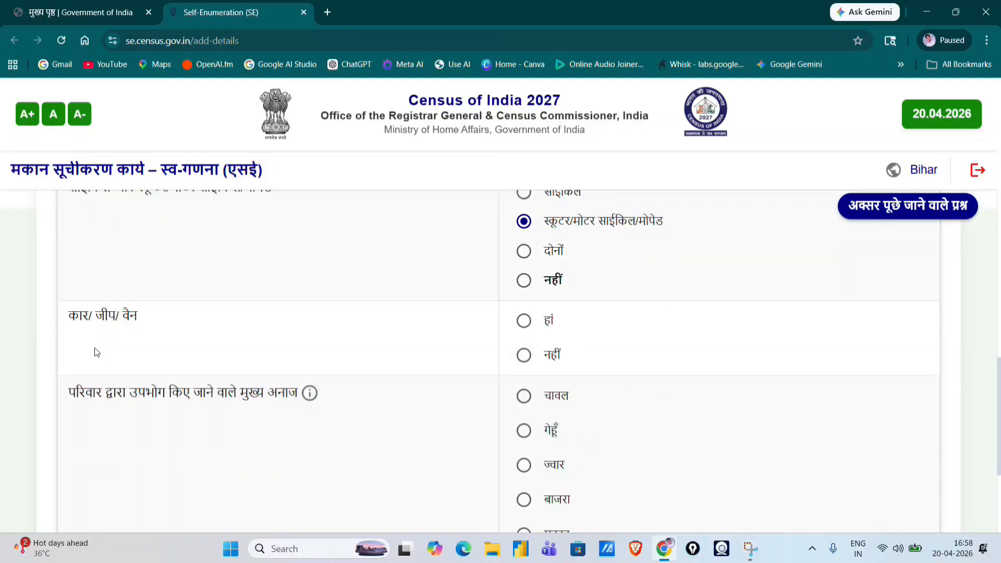
{"action": "left_click", "coordinate": [525, 358]}
{"action": "scroll", "coordinate": [408, 353], "scroll_direction": "down", "scroll_amount": 3}
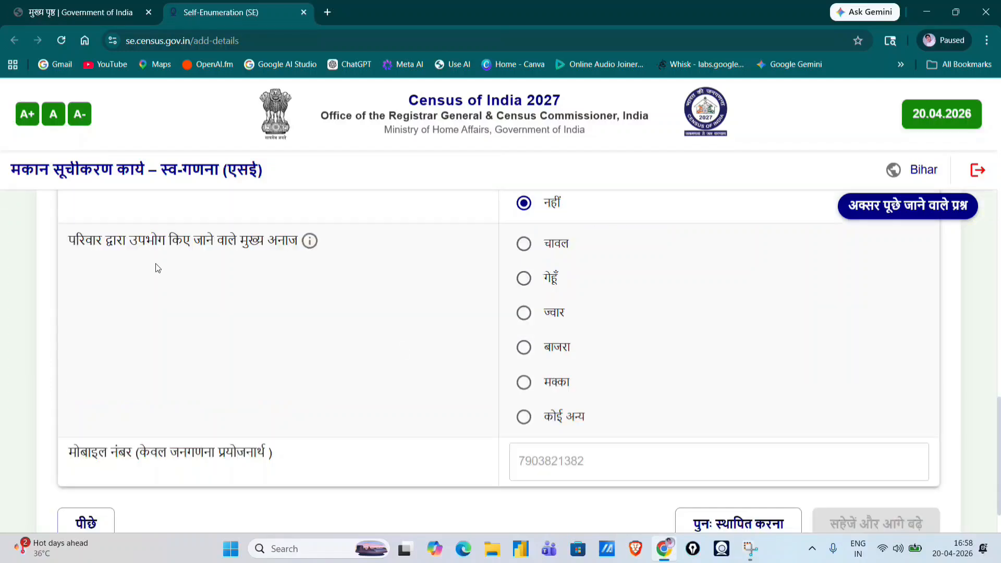
{"action": "left_click", "coordinate": [524, 280]}
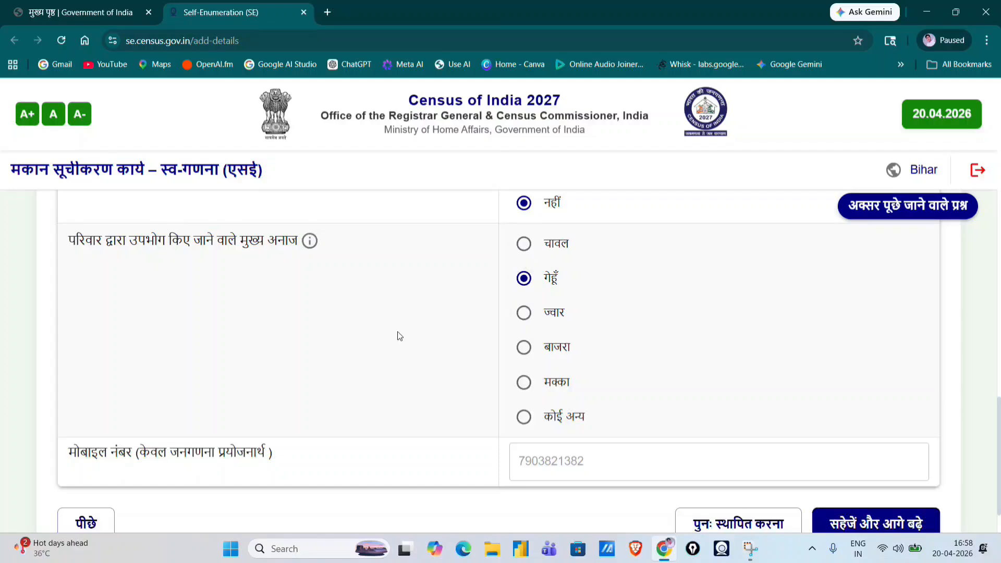
{"action": "scroll", "coordinate": [399, 336], "scroll_direction": "down", "scroll_amount": 2}
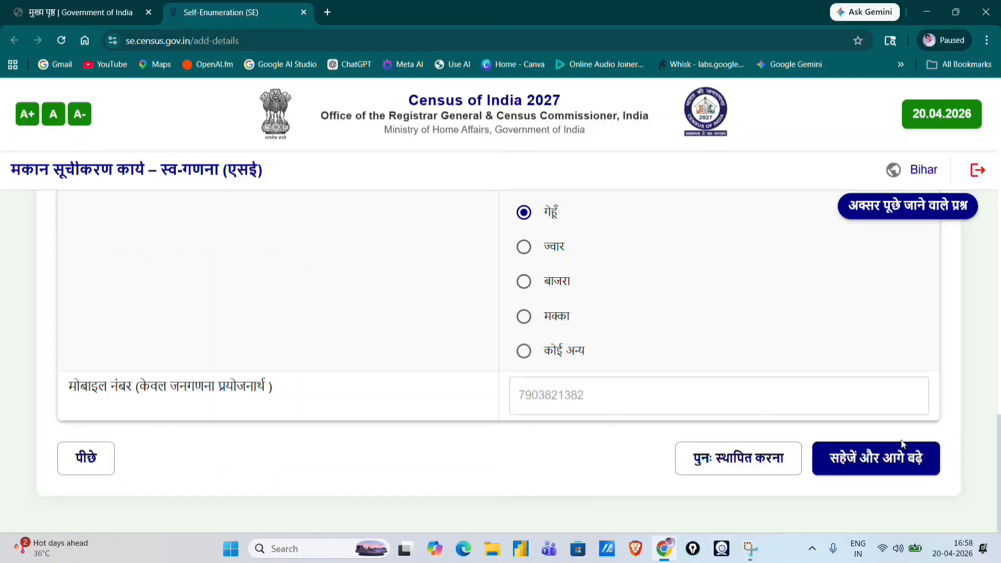
{"action": "left_click", "coordinate": [880, 461]}
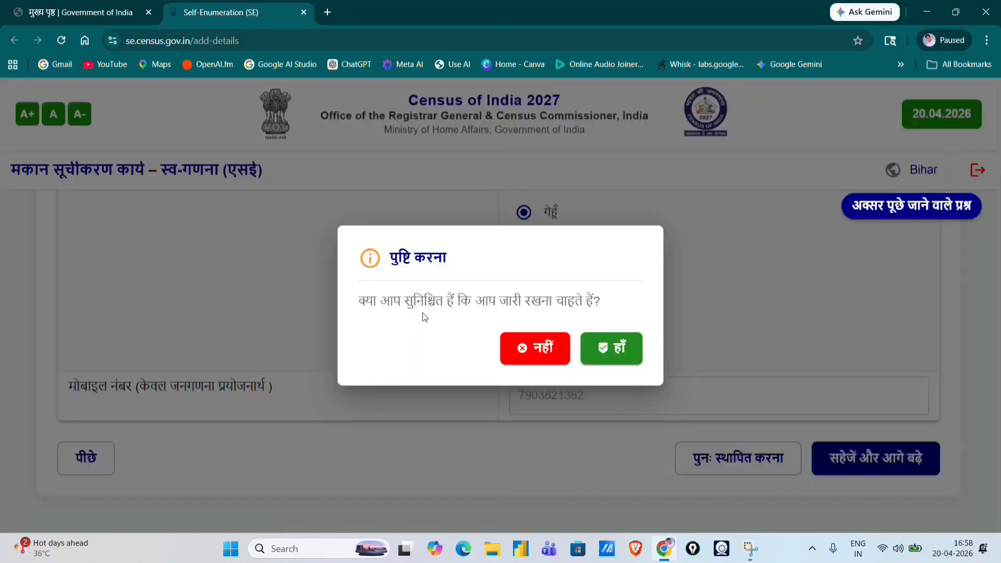
{"action": "left_click", "coordinate": [617, 354]}
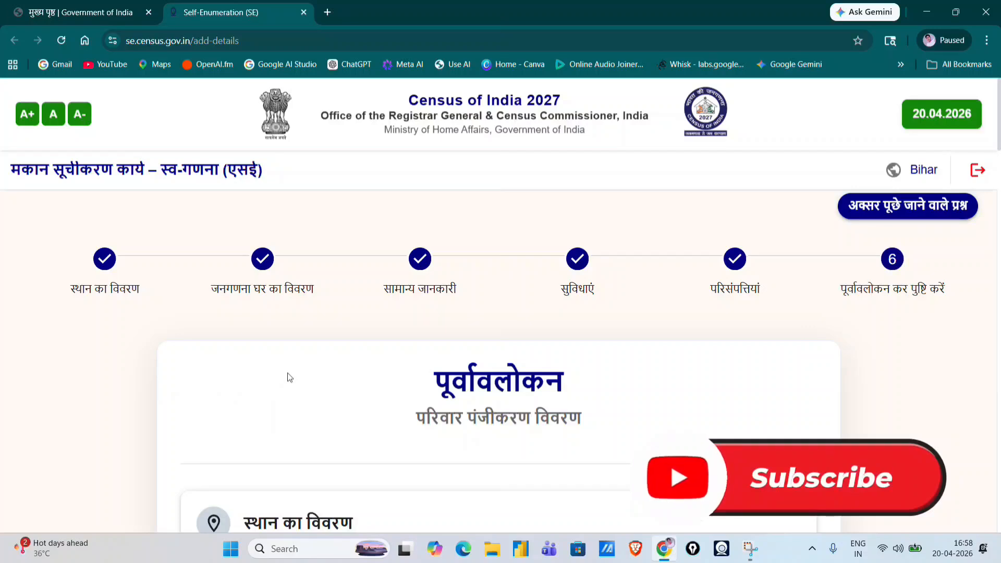
Step: Review every preview section down to the bottom and choose पुष्टि करें और सबमिट करें
{"action": "scroll", "coordinate": [290, 377], "scroll_direction": "down", "scroll_amount": 3}
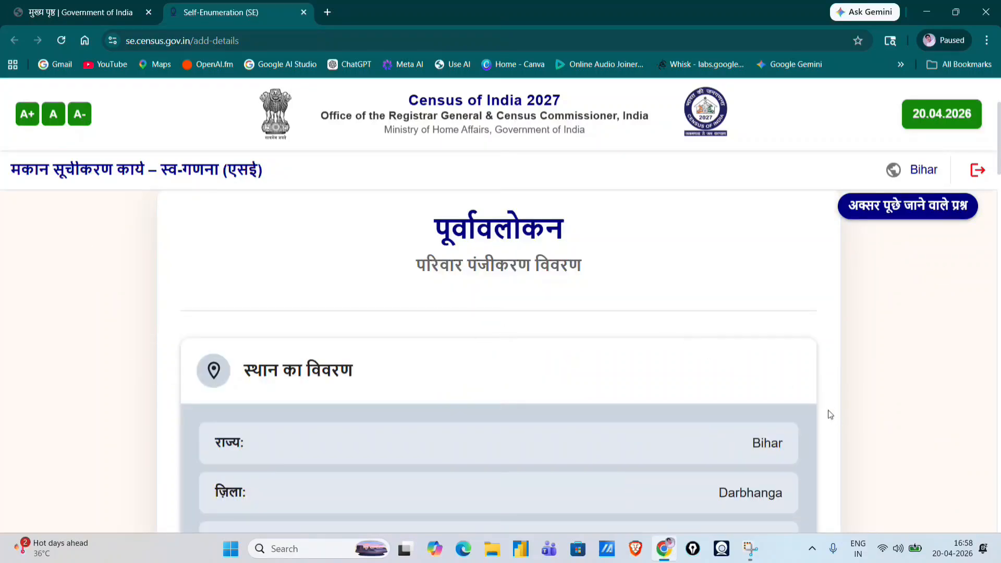
{"action": "scroll", "coordinate": [799, 383], "scroll_direction": "down", "scroll_amount": 3}
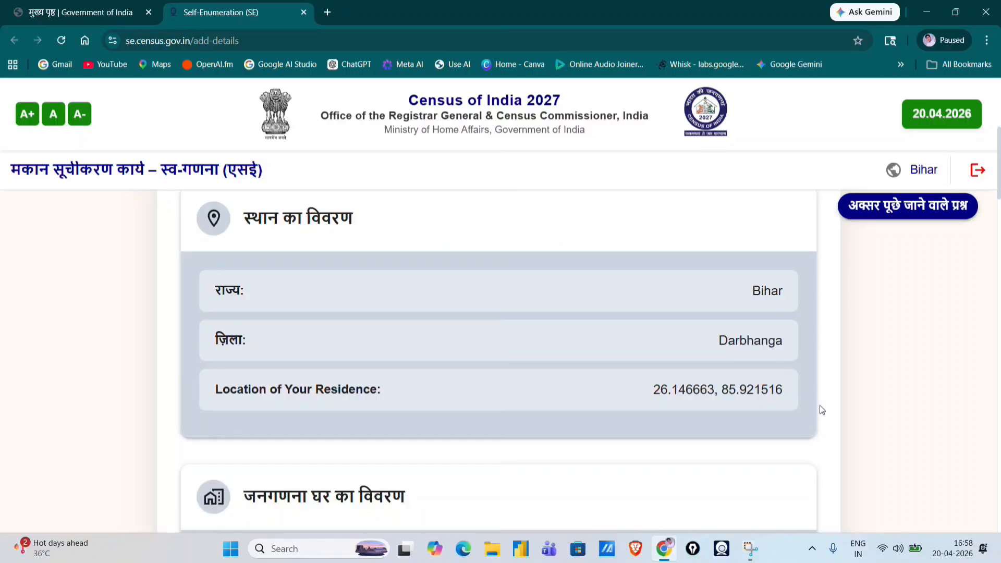
{"action": "scroll", "coordinate": [820, 405], "scroll_direction": "down", "scroll_amount": 3}
{"action": "scroll", "coordinate": [820, 405], "scroll_direction": "down", "scroll_amount": 1}
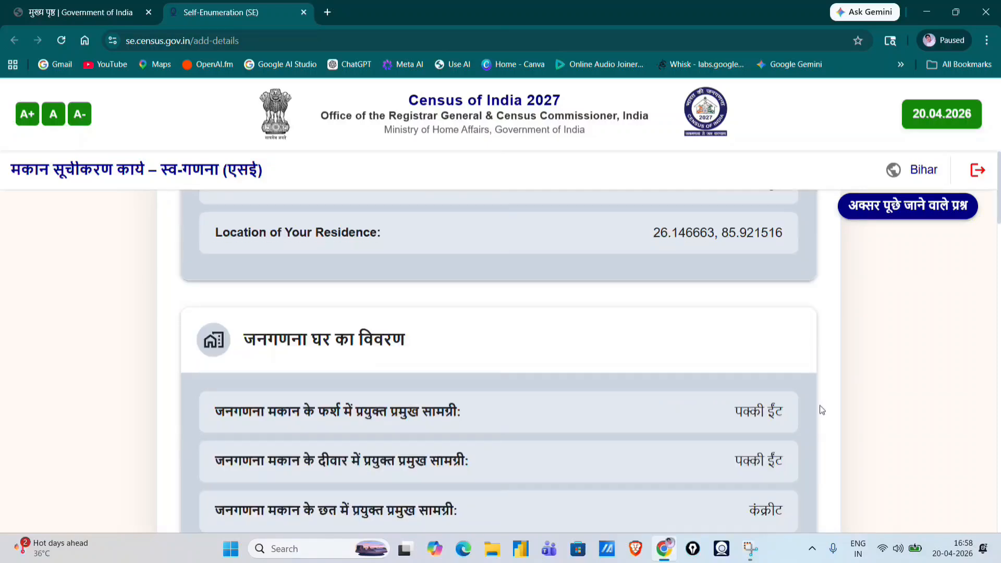
{"action": "scroll", "coordinate": [819, 406], "scroll_direction": "down", "scroll_amount": 3}
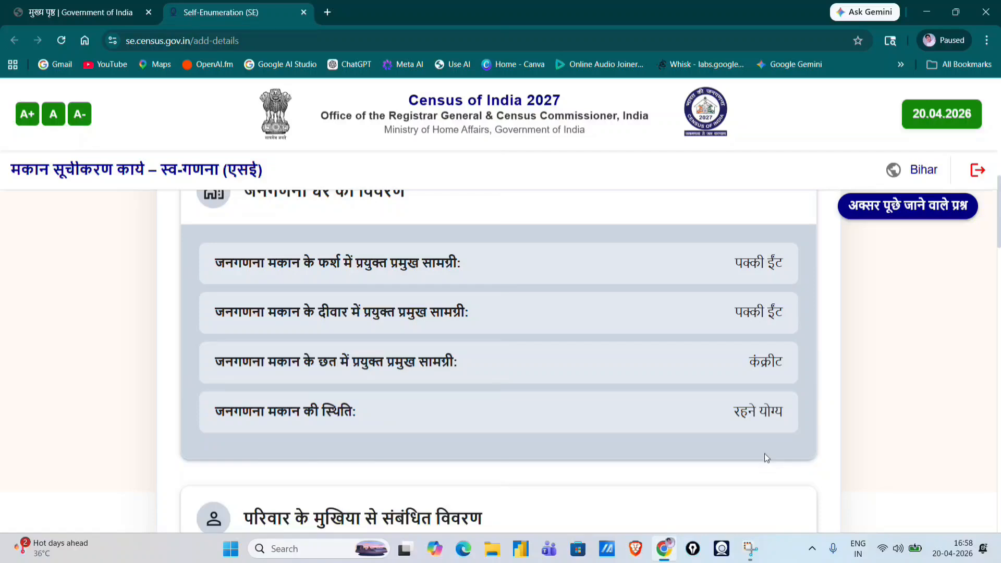
{"action": "scroll", "coordinate": [764, 453], "scroll_direction": "down", "scroll_amount": 3}
{"action": "scroll", "coordinate": [765, 457], "scroll_direction": "down", "scroll_amount": 3}
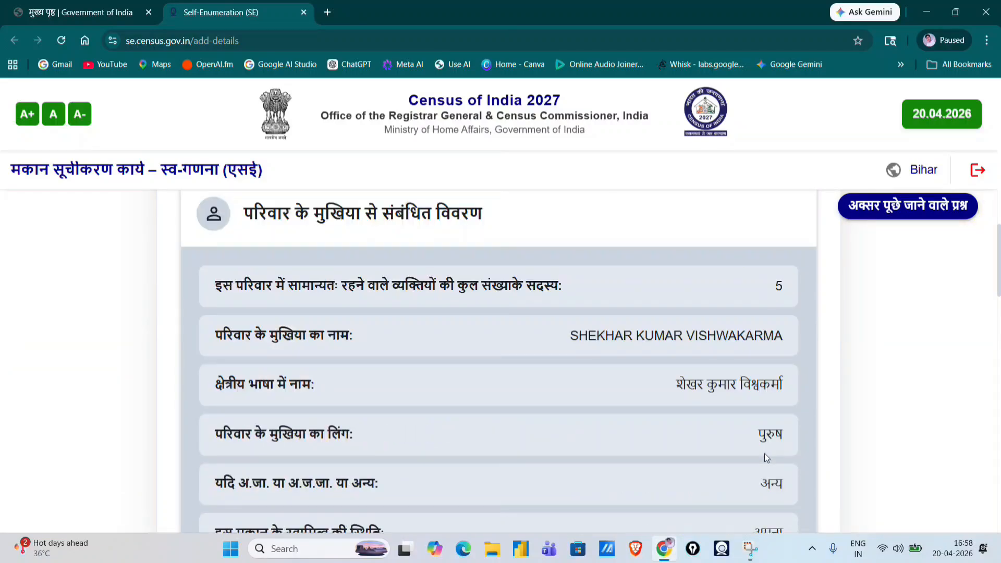
{"action": "scroll", "coordinate": [765, 455], "scroll_direction": "down", "scroll_amount": 9}
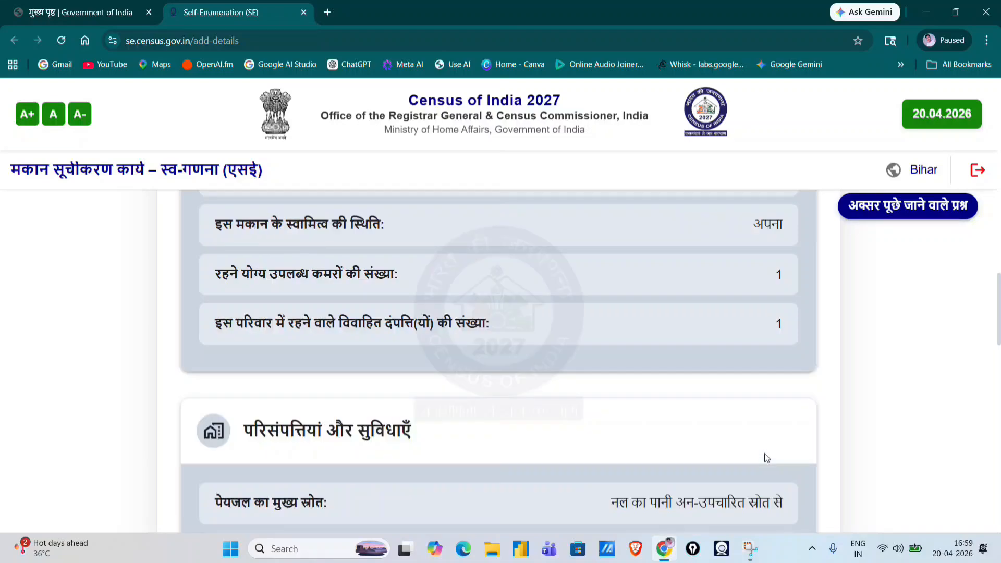
{"action": "scroll", "coordinate": [765, 457], "scroll_direction": "down", "scroll_amount": 6}
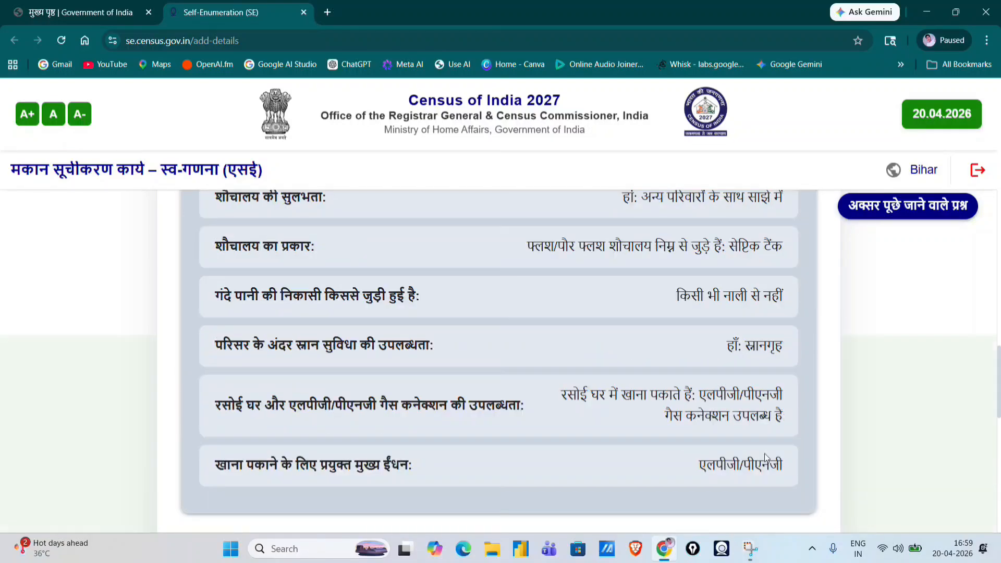
{"action": "scroll", "coordinate": [764, 456], "scroll_direction": "down", "scroll_amount": 12}
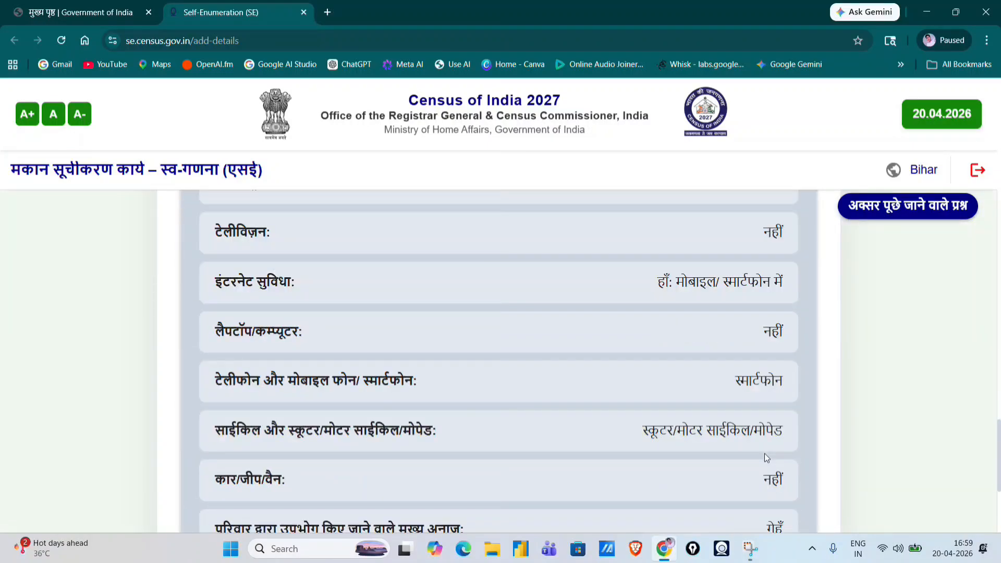
{"action": "scroll", "coordinate": [764, 453], "scroll_direction": "down", "scroll_amount": 2}
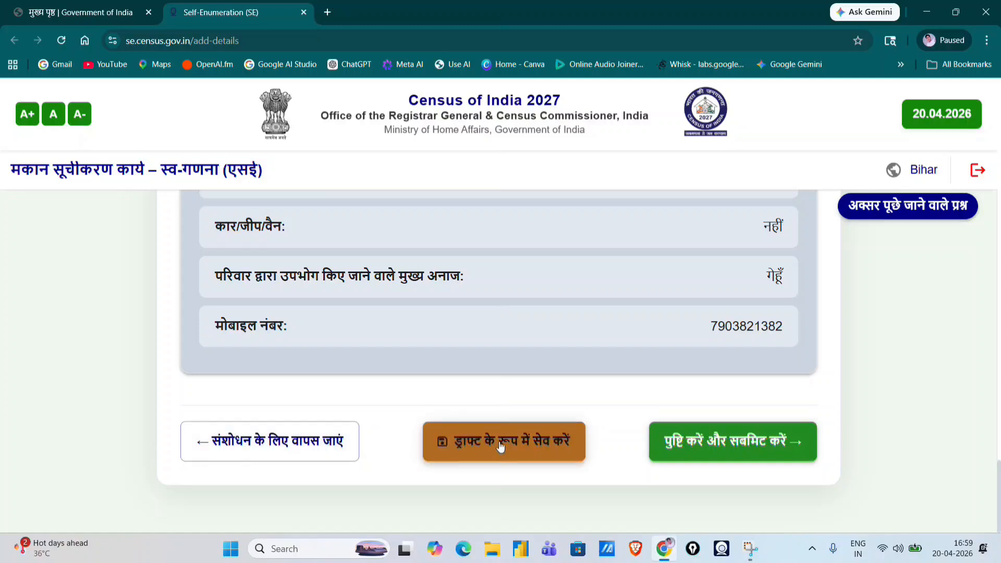
{"action": "left_click", "coordinate": [715, 447]}
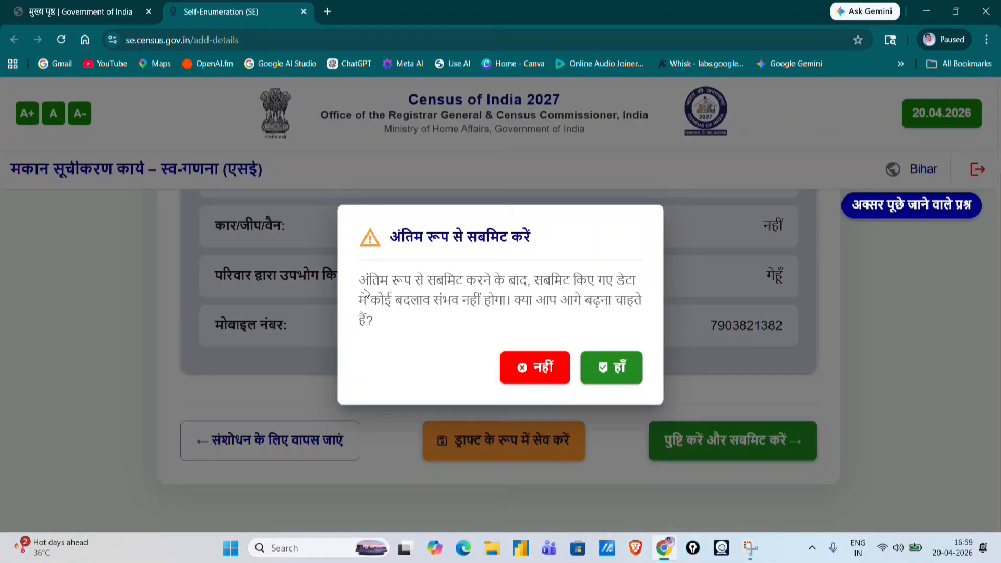
Step: Confirm the irreversible final submission with हाँ
{"action": "left_click", "coordinate": [623, 368]}
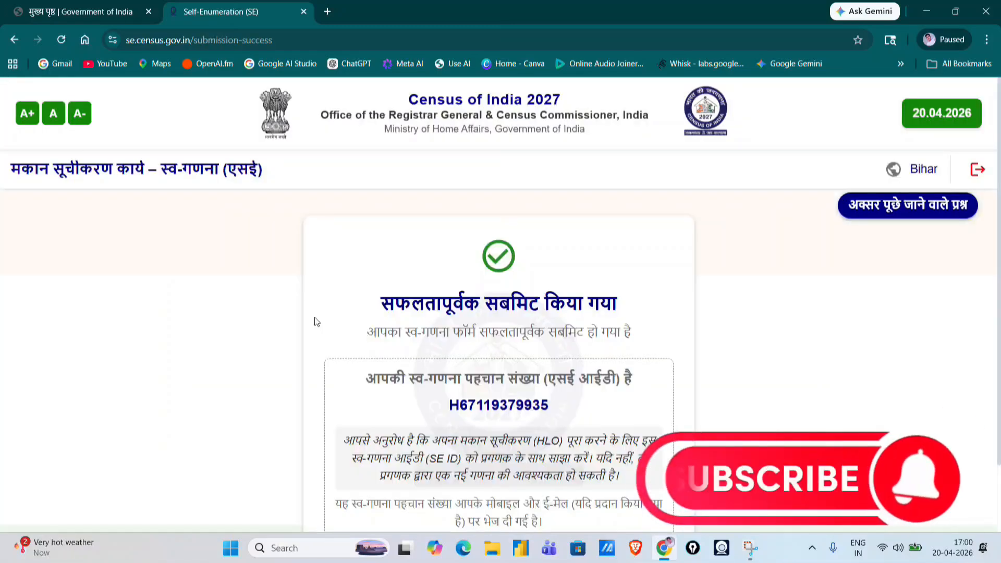
{"action": "scroll", "coordinate": [314, 322], "scroll_direction": "down", "scroll_amount": 2}
{"action": "scroll", "coordinate": [315, 318], "scroll_direction": "up", "scroll_amount": 2}
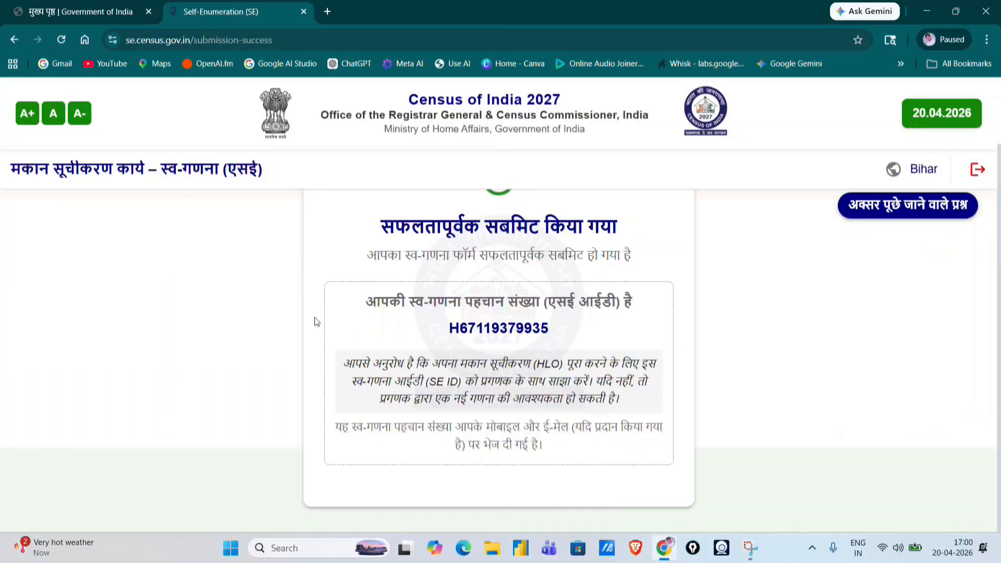
{"action": "scroll", "coordinate": [314, 321], "scroll_direction": "down", "scroll_amount": 2}
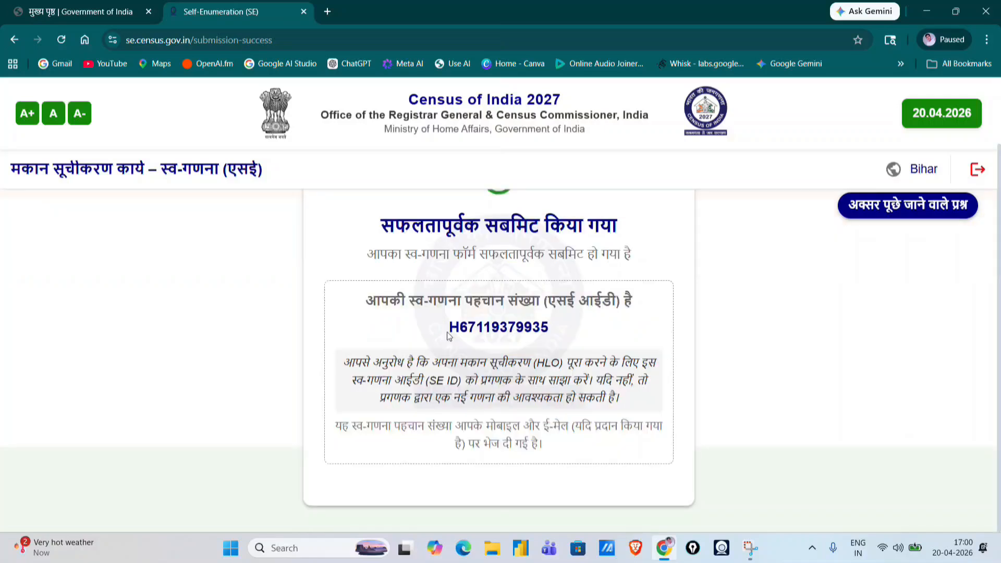